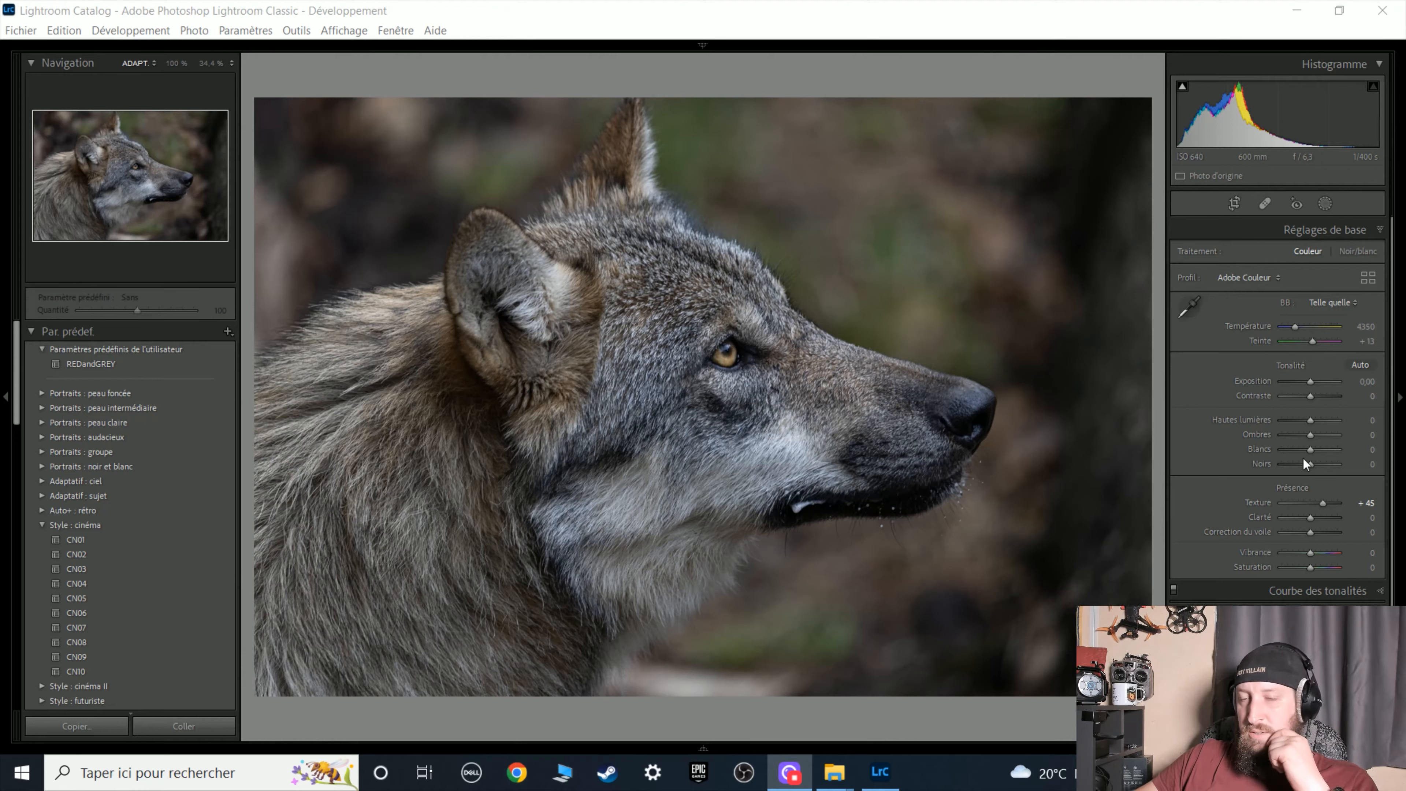
Step: Create a subject mask of the wolf, and duplicate and invert it to make a background mask
left_click(1329, 208)
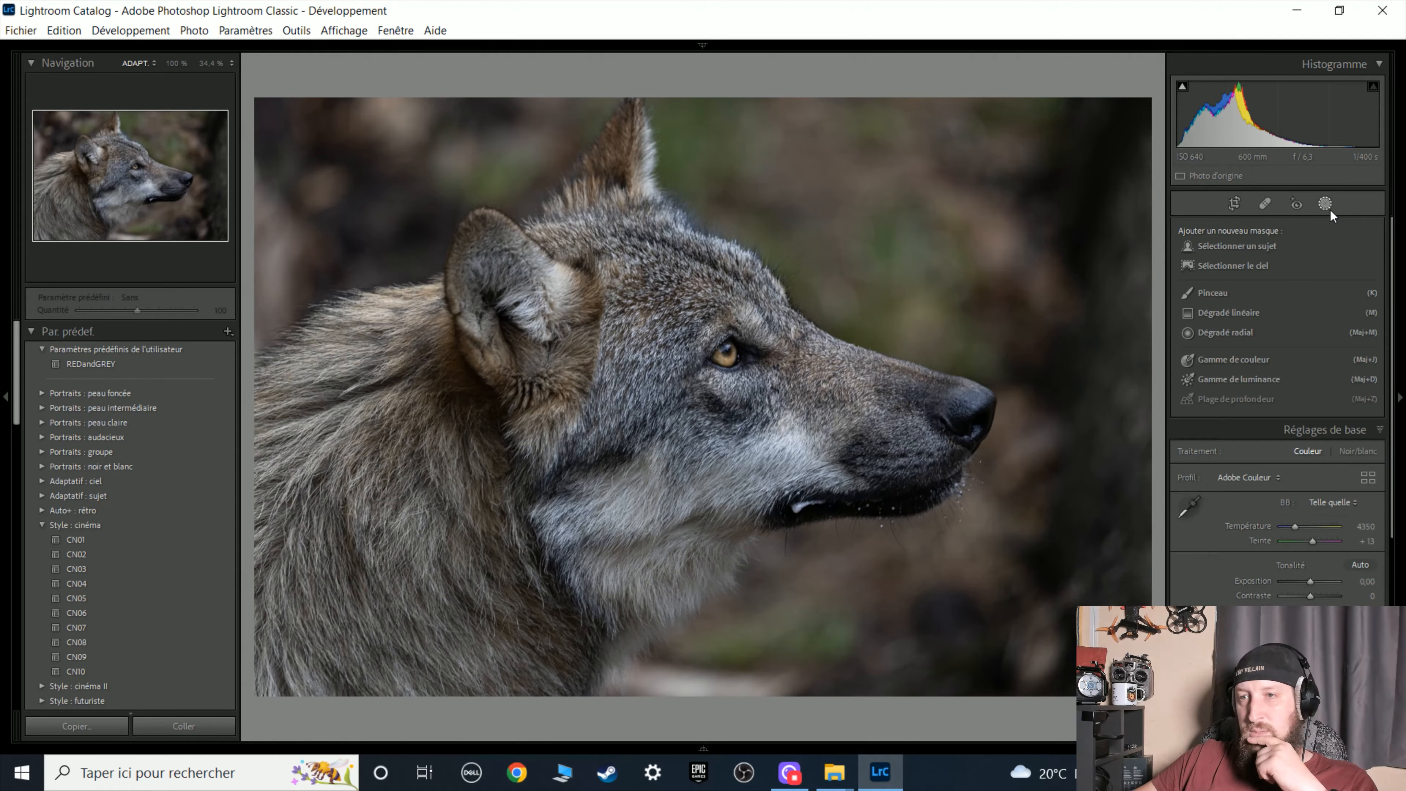
left_click(1256, 246)
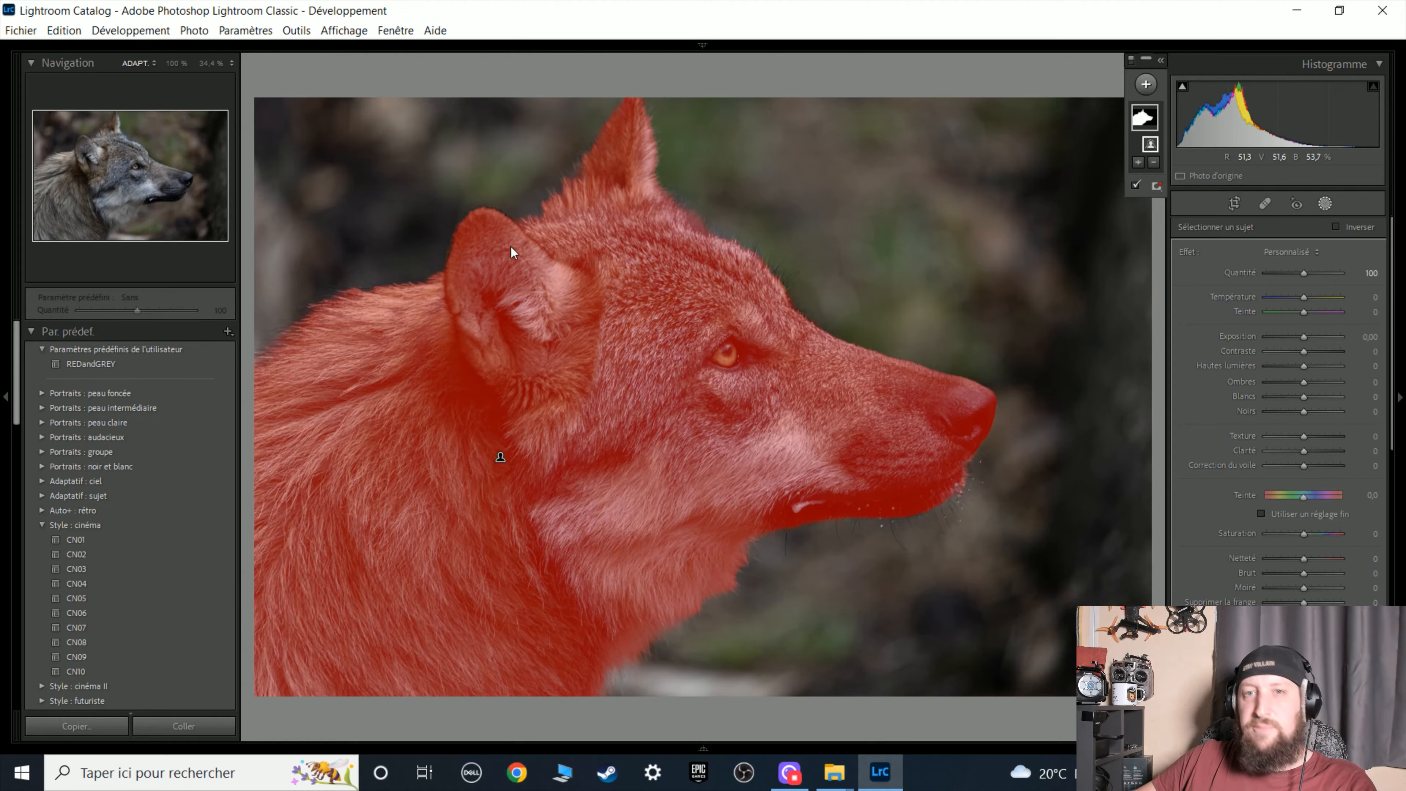
right_click(1150, 117)
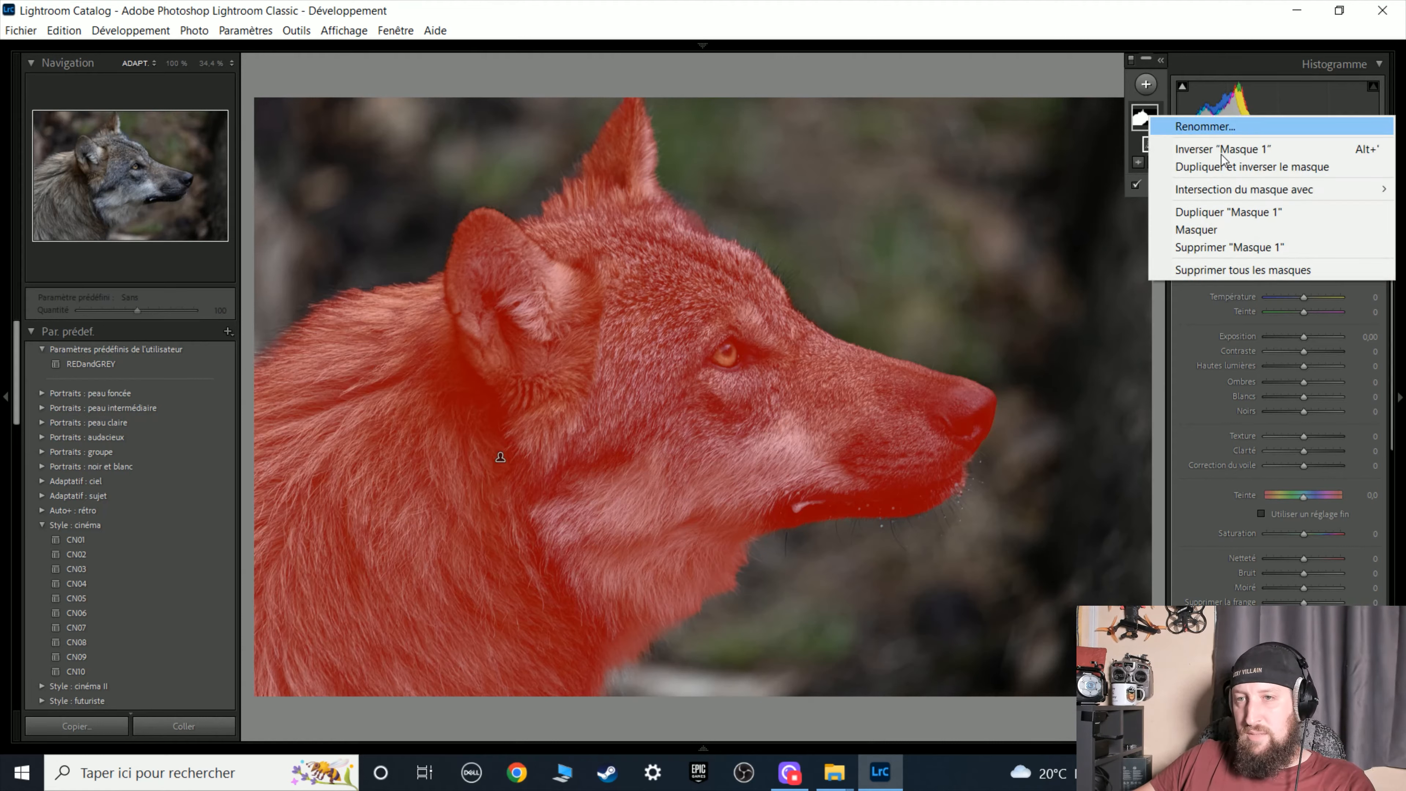
left_click(1323, 167)
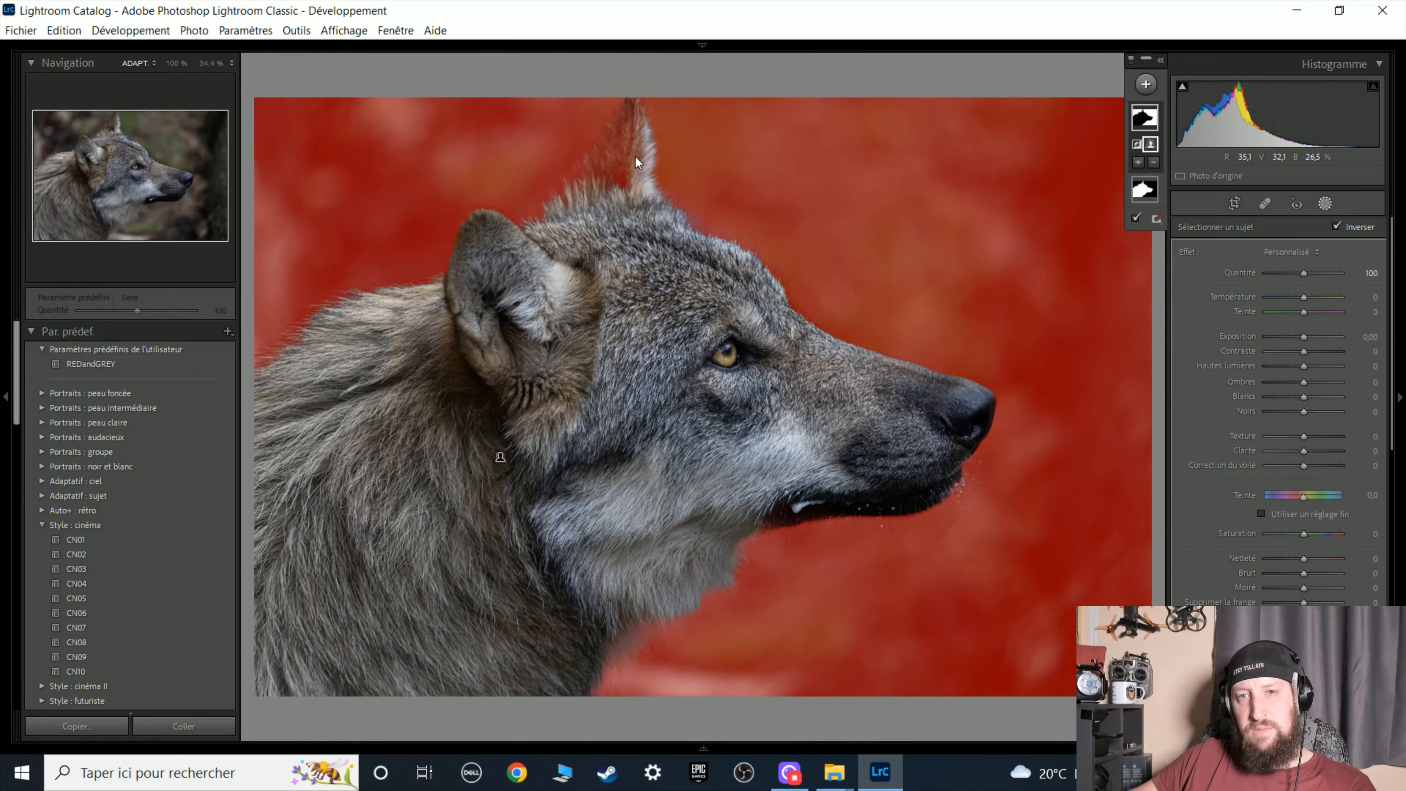
Step: Subtract the wolf's far ear from the inverted background mask by brushing over it
left_click(613, 126)
left_click_drag(608, 121, 775, 356)
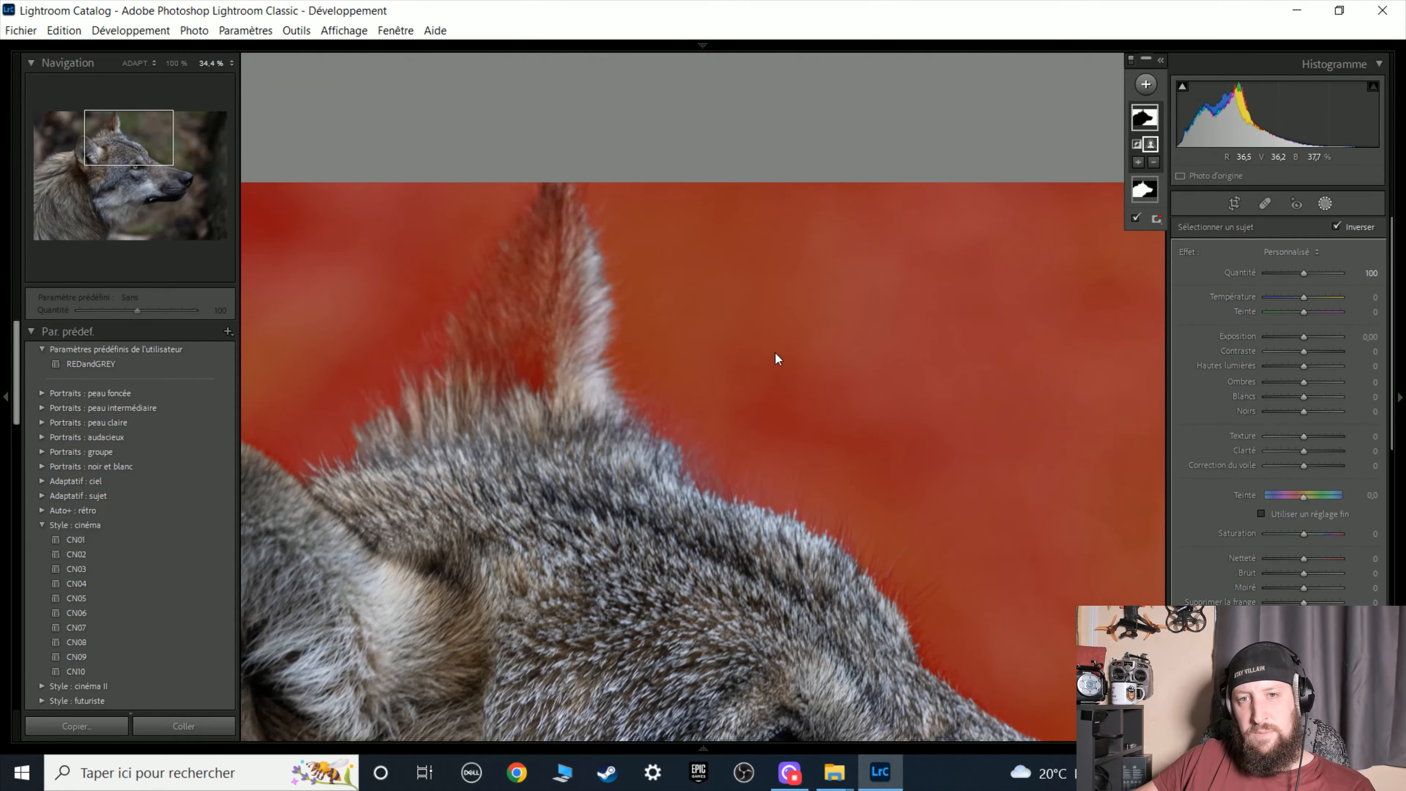
left_click(1156, 167)
left_click(1169, 265)
mouse_move(453, 451)
left_mouse_down()
mouse_move(470, 450)
mouse_move(502, 360)
left_mouse_up()
mouse_move(443, 415)
left_mouse_down()
mouse_move(560, 230)
mouse_move(553, 266)
mouse_move(550, 197)
mouse_move(538, 259)
mouse_move(550, 213)
mouse_move(422, 420)
left_mouse_up()
left_click_drag(523, 304, 574, 309)
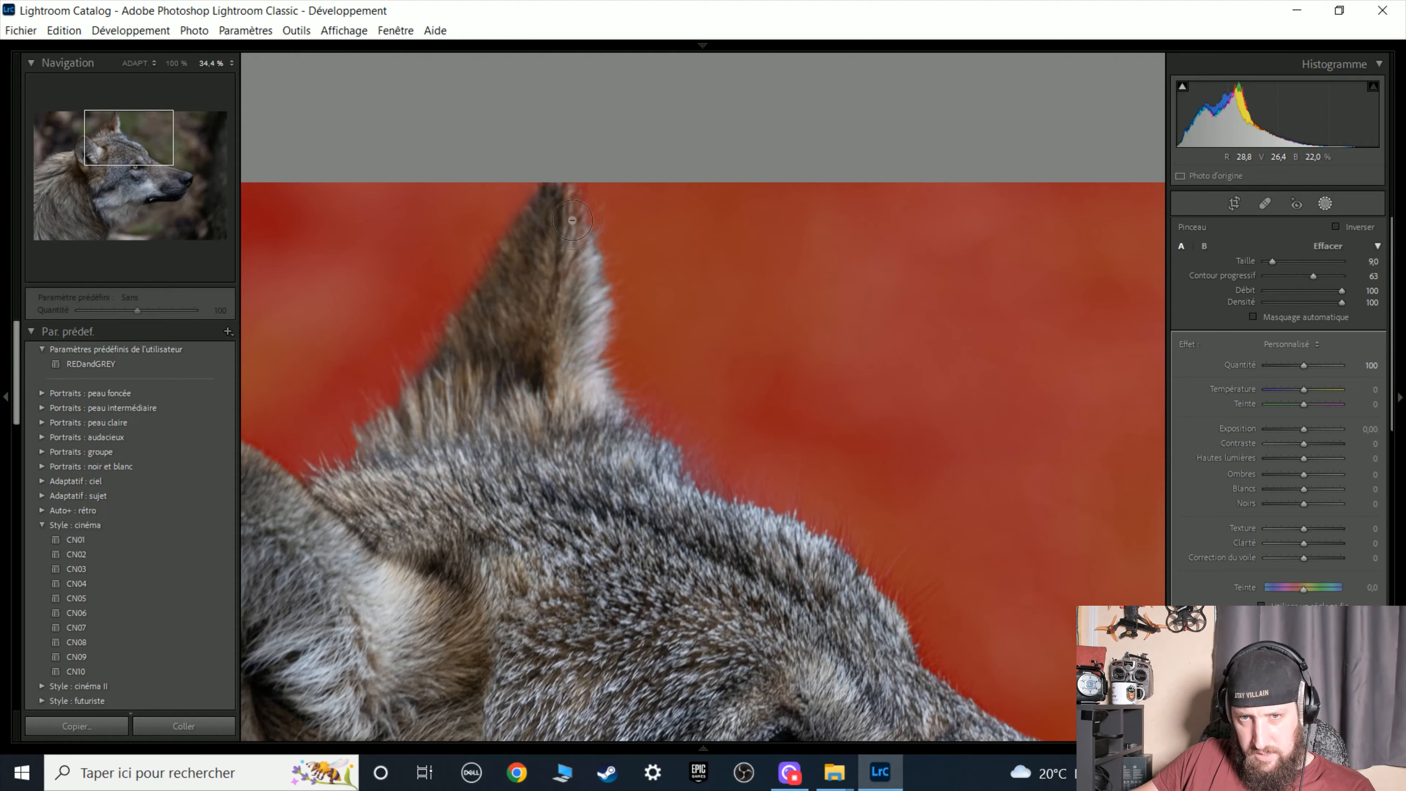
left_click_drag(560, 205, 586, 444)
key("z")
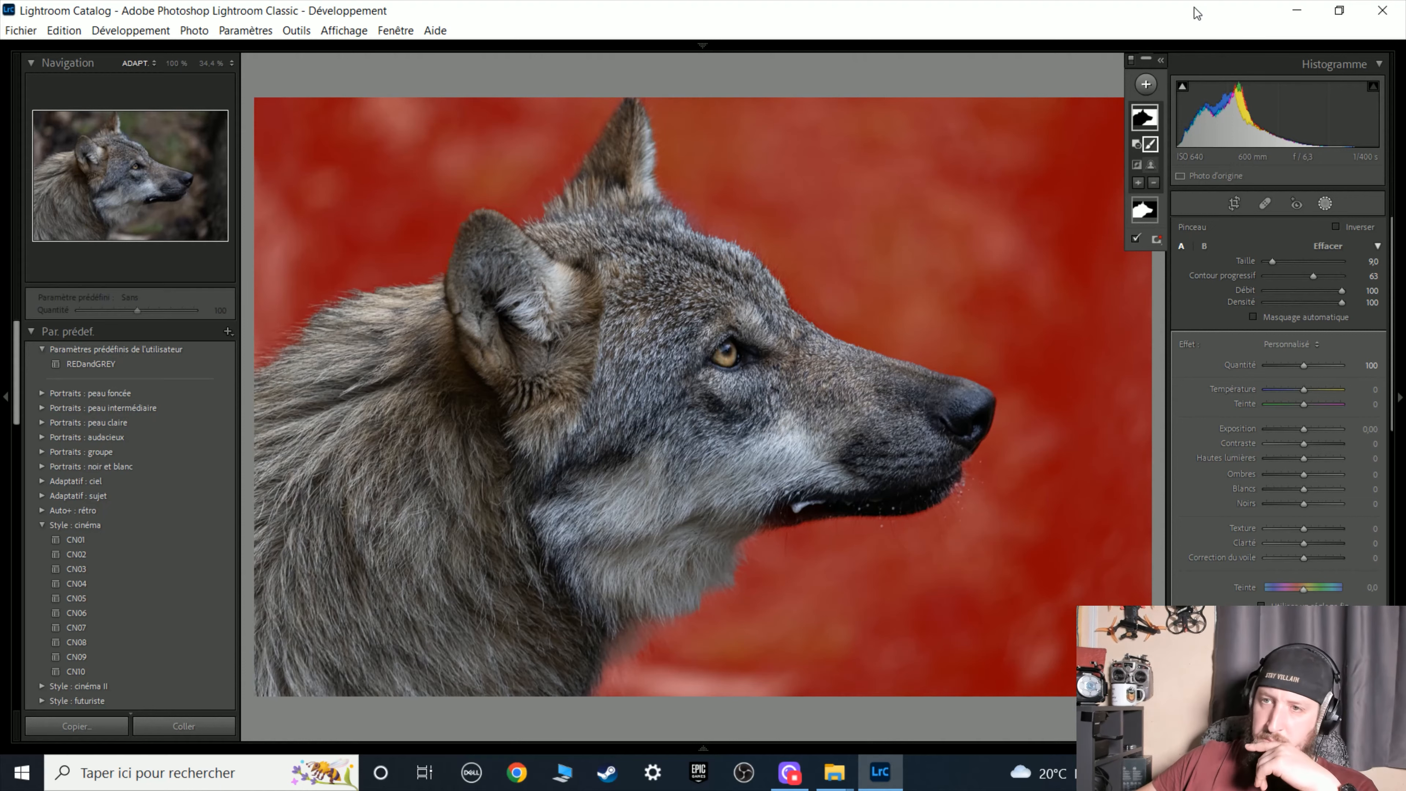
Step: In the photo's global basic adjustments, set temperature to 3818, texture to +30, clarity to +9, dehaze to +53 and vibrance to -4
left_click(1329, 203)
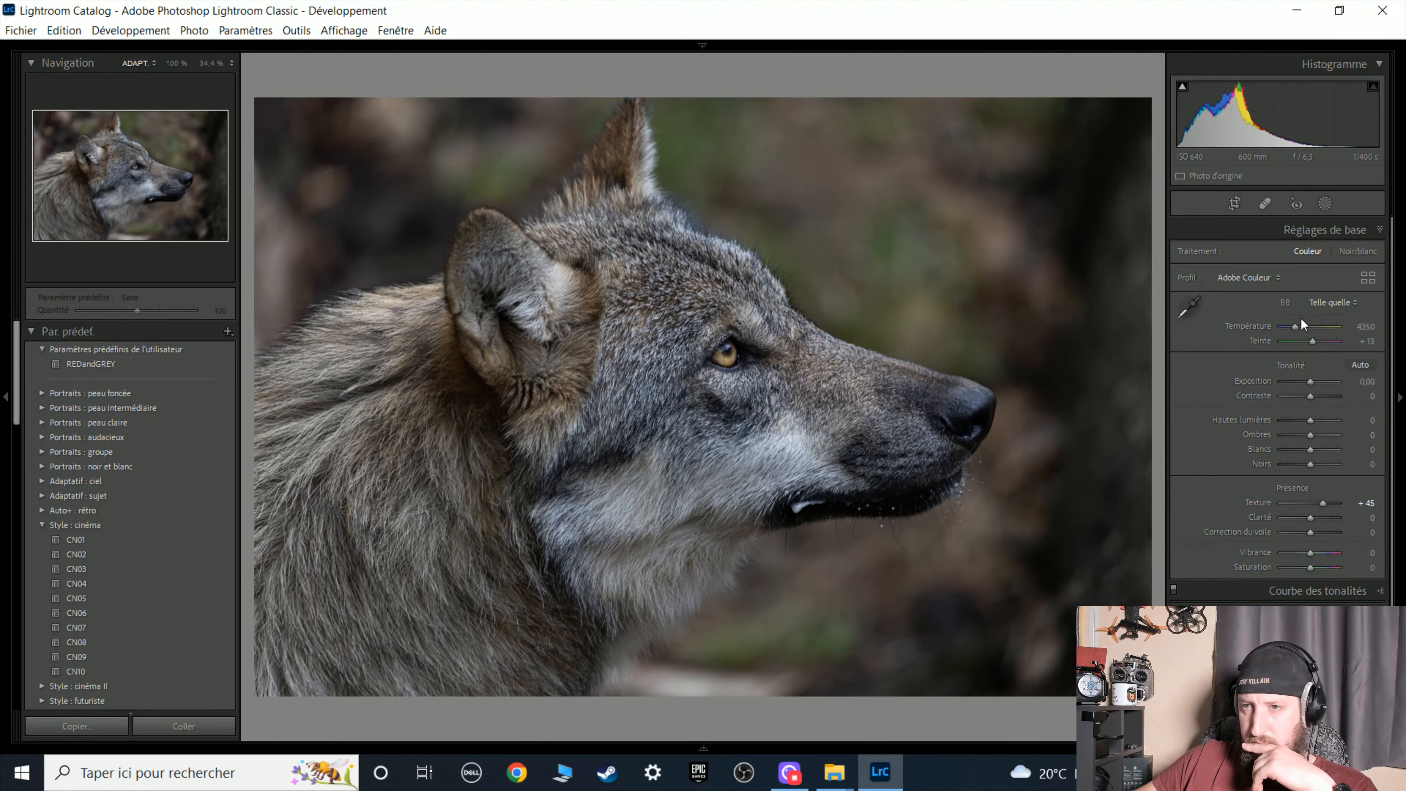
left_click_drag(1299, 327, 1297, 328)
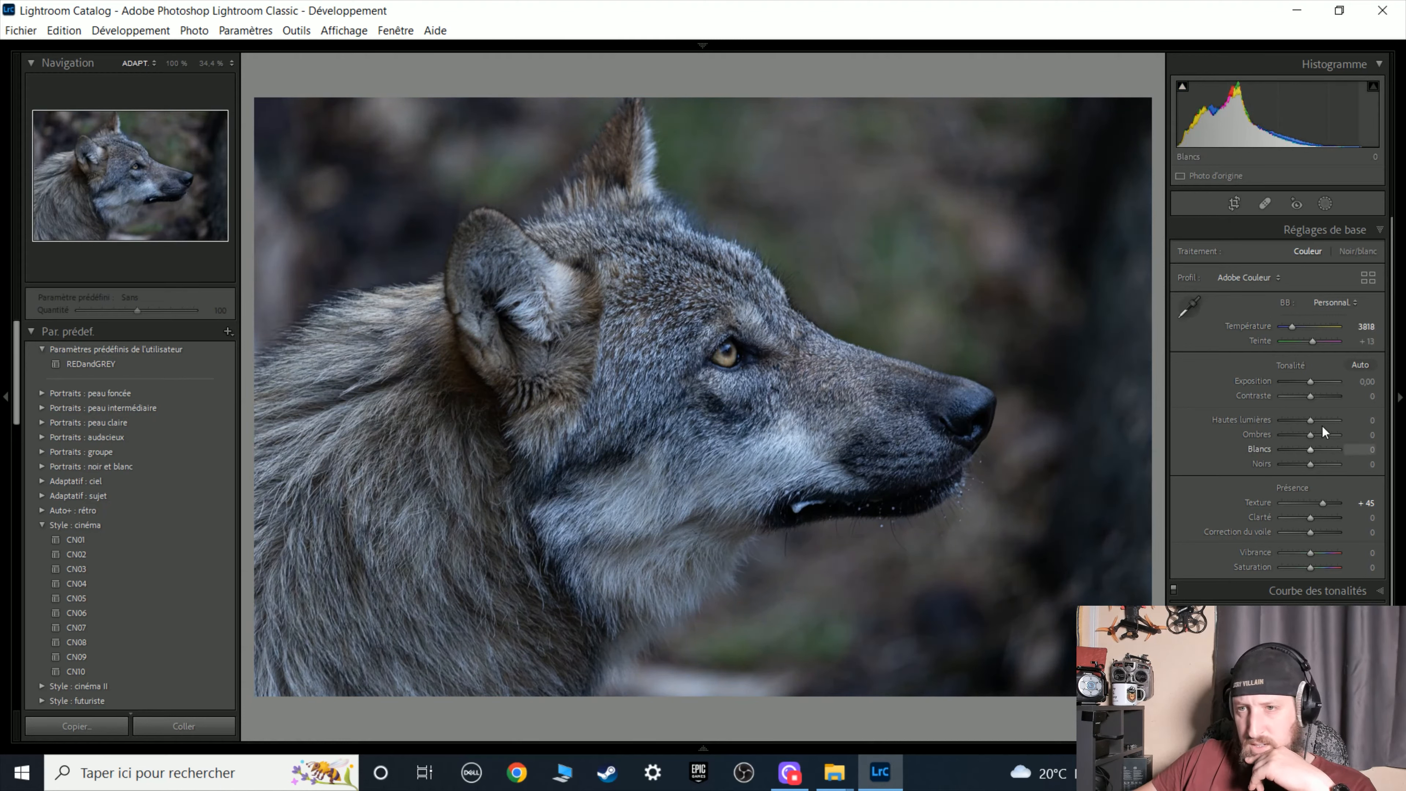
left_click_drag(1323, 503, 1326, 549)
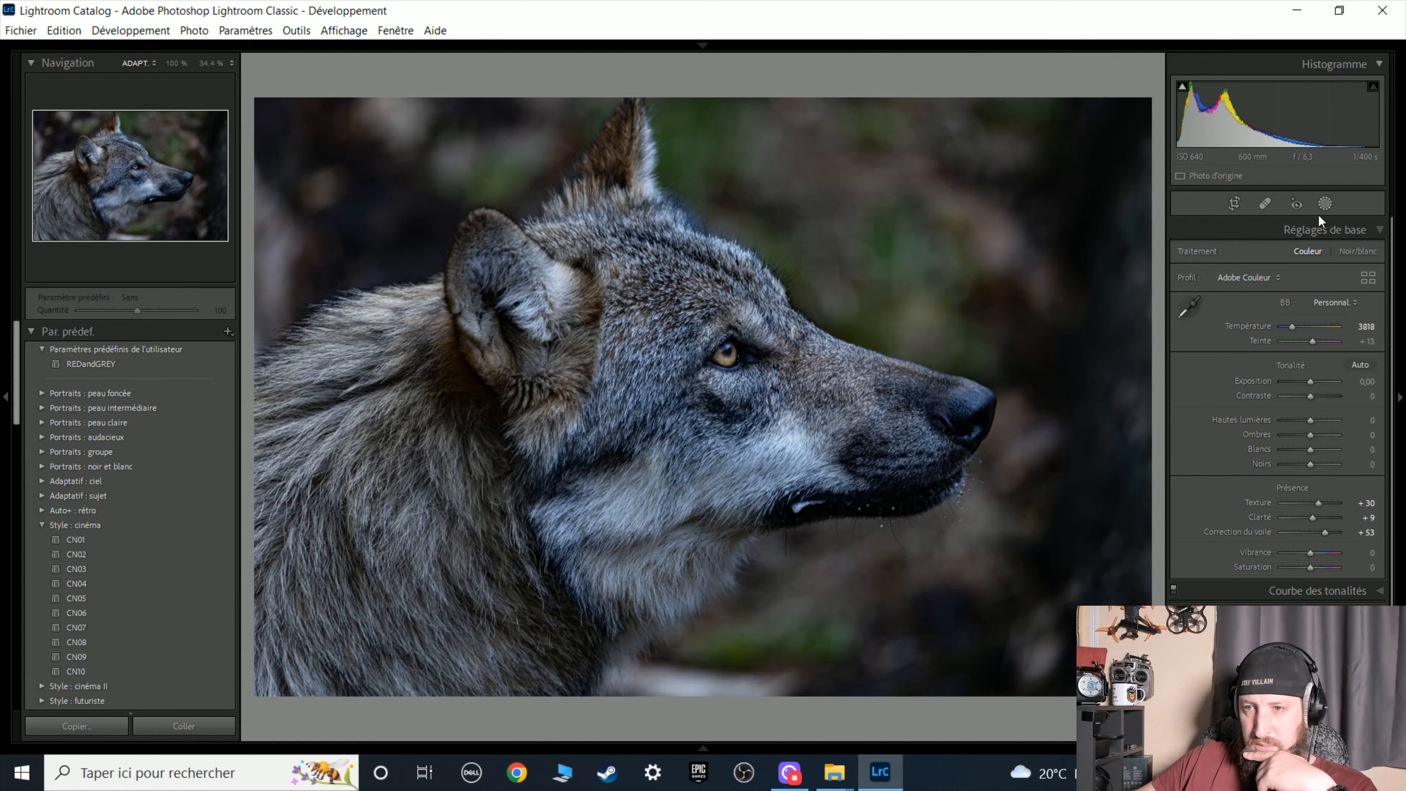
mouse_move(1310, 553)
left_mouse_down()
mouse_move(1341, 556)
mouse_move(1311, 560)
left_mouse_up()
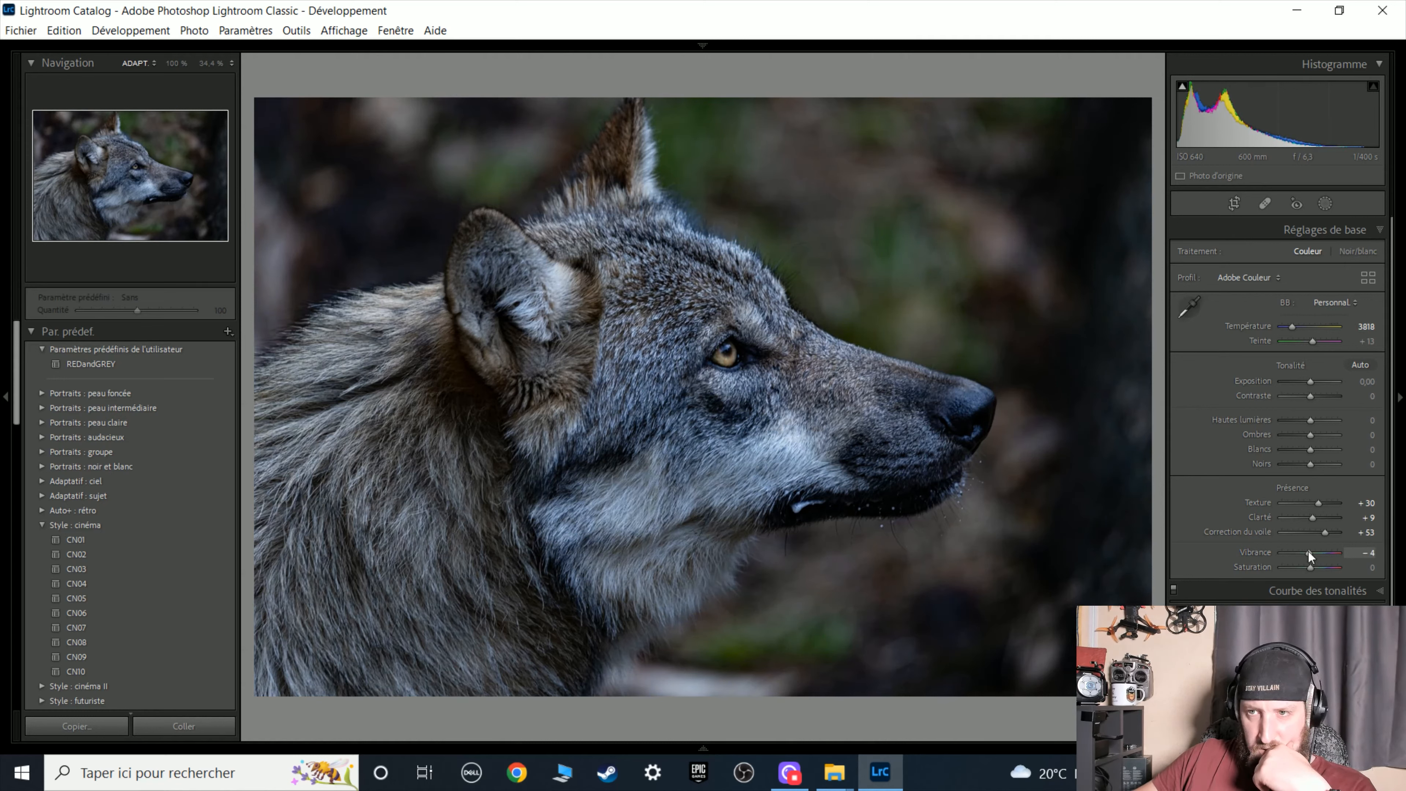
Step: In the HSL colour adjustments, set orange and yellow saturation to +100 and strongly raise red saturation
left_click(1312, 614)
left_click(1228, 299)
left_click_drag(1314, 354, 1372, 363)
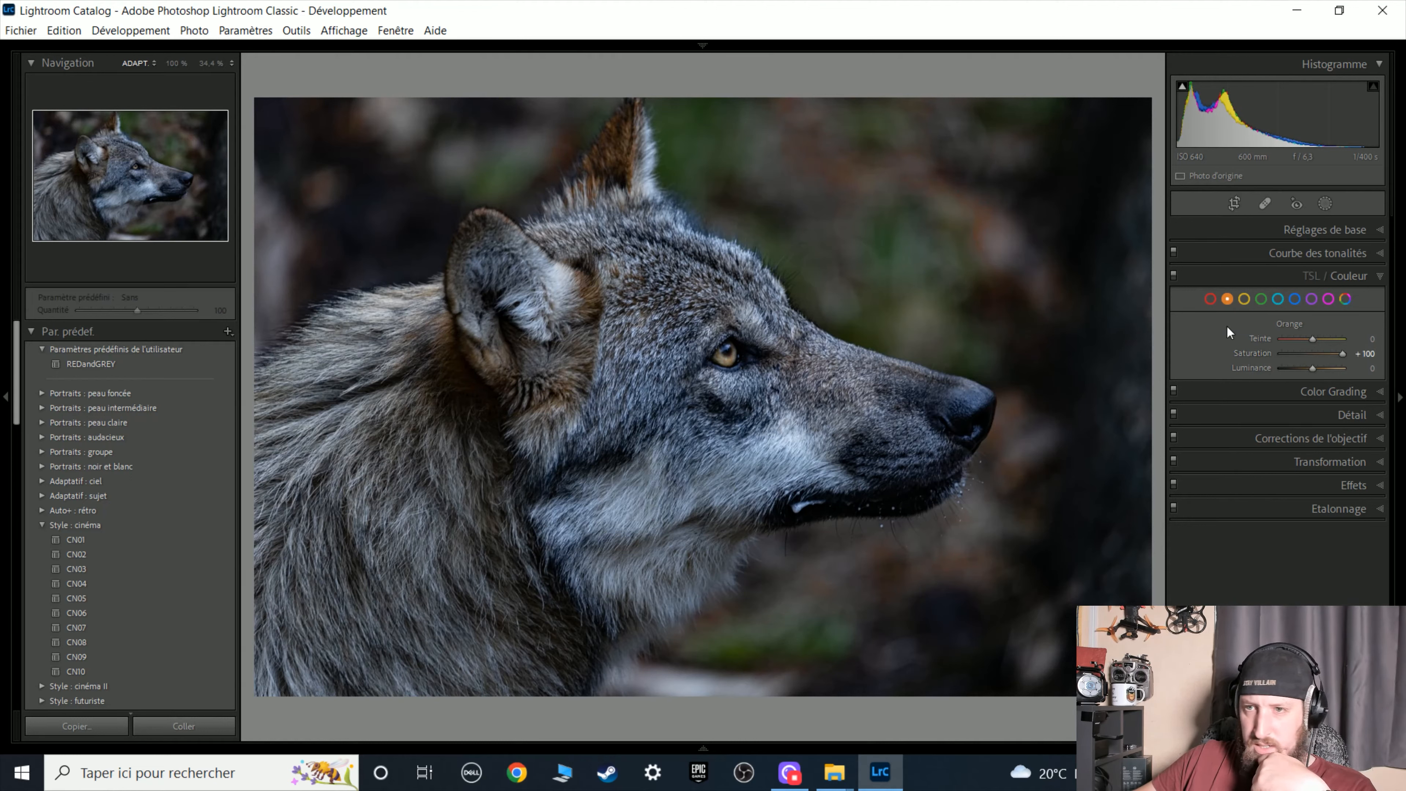
left_click(1211, 298)
left_click_drag(1312, 354, 1380, 364)
left_click(1244, 298)
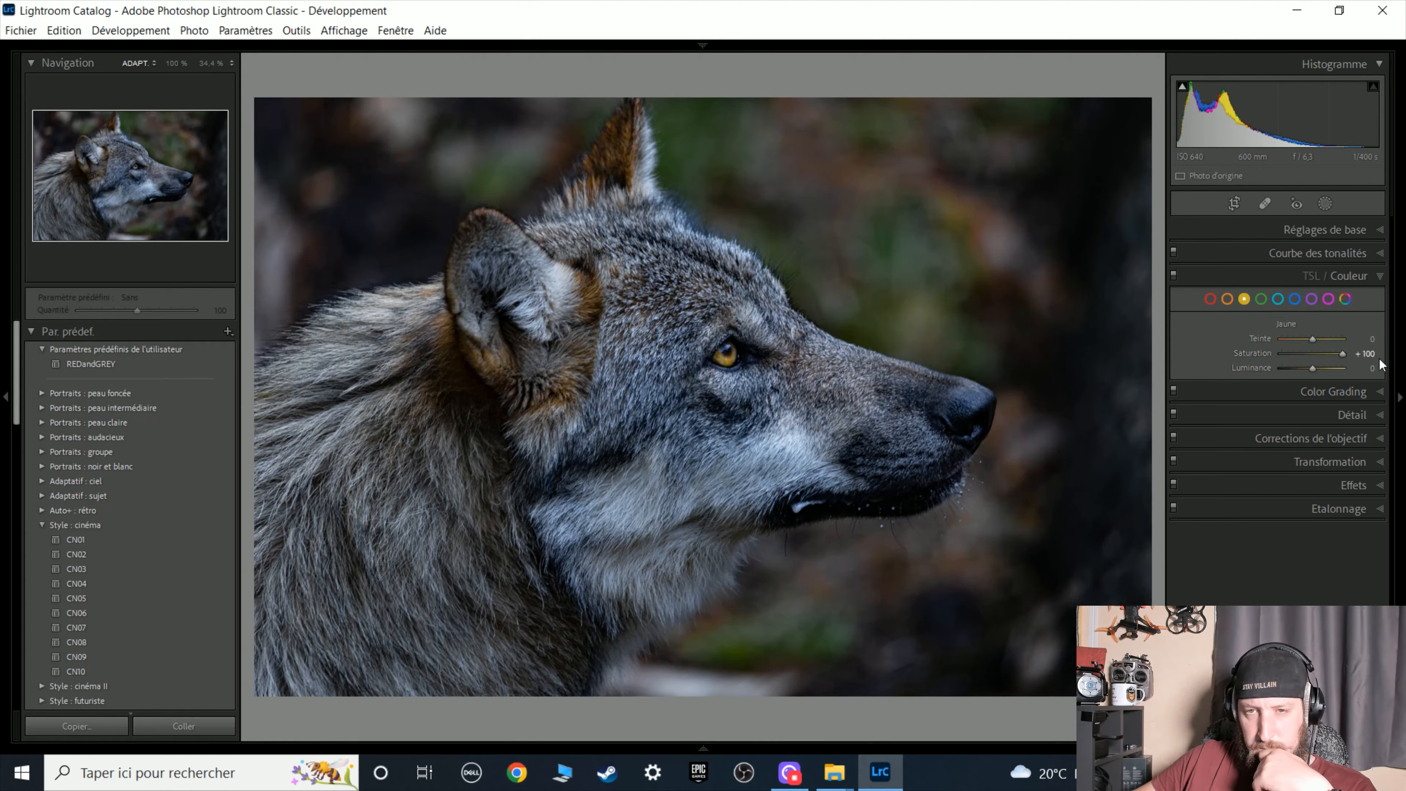
Step: Set the greens to hue -100, saturation -25 and luminance +78
left_click(1262, 302)
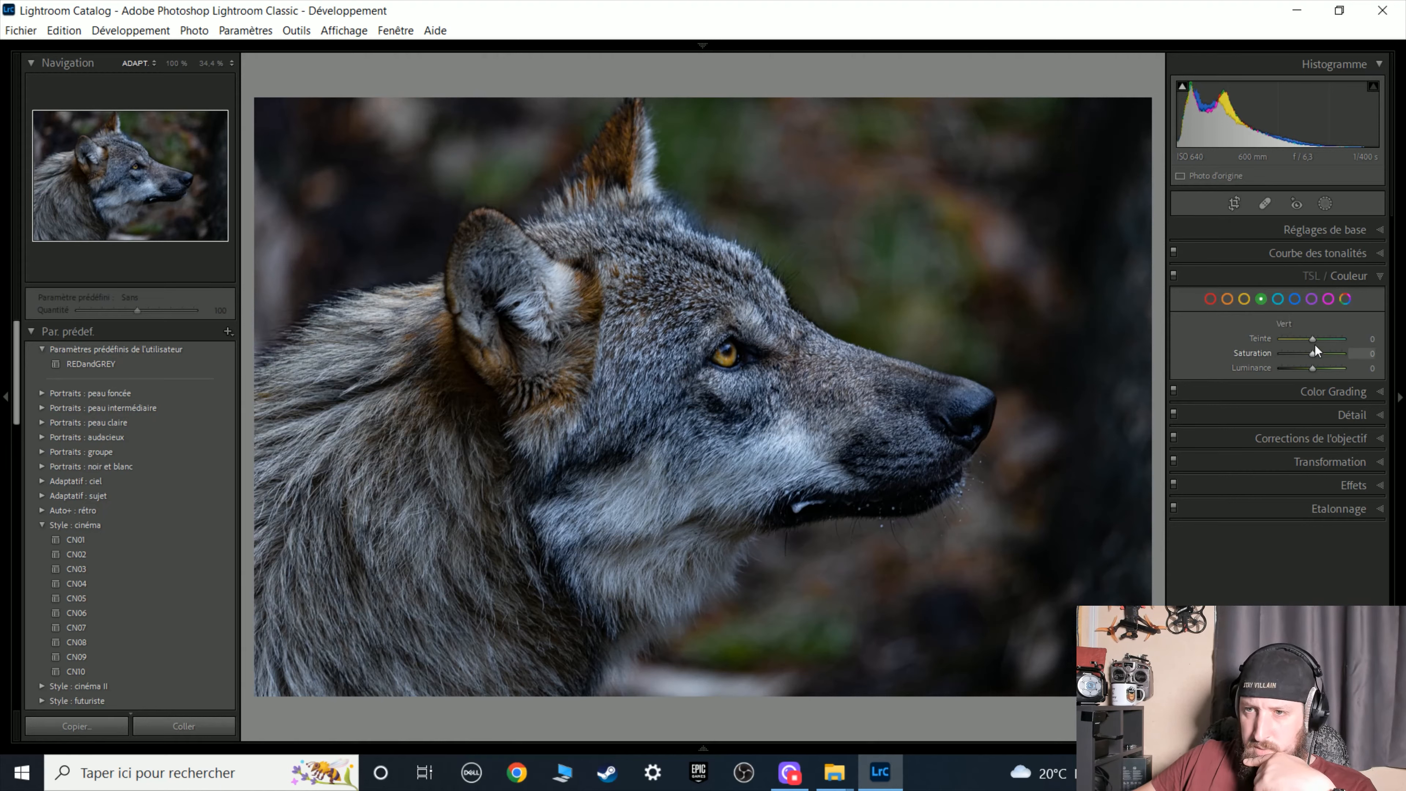
left_click_drag(1331, 342, 1349, 374)
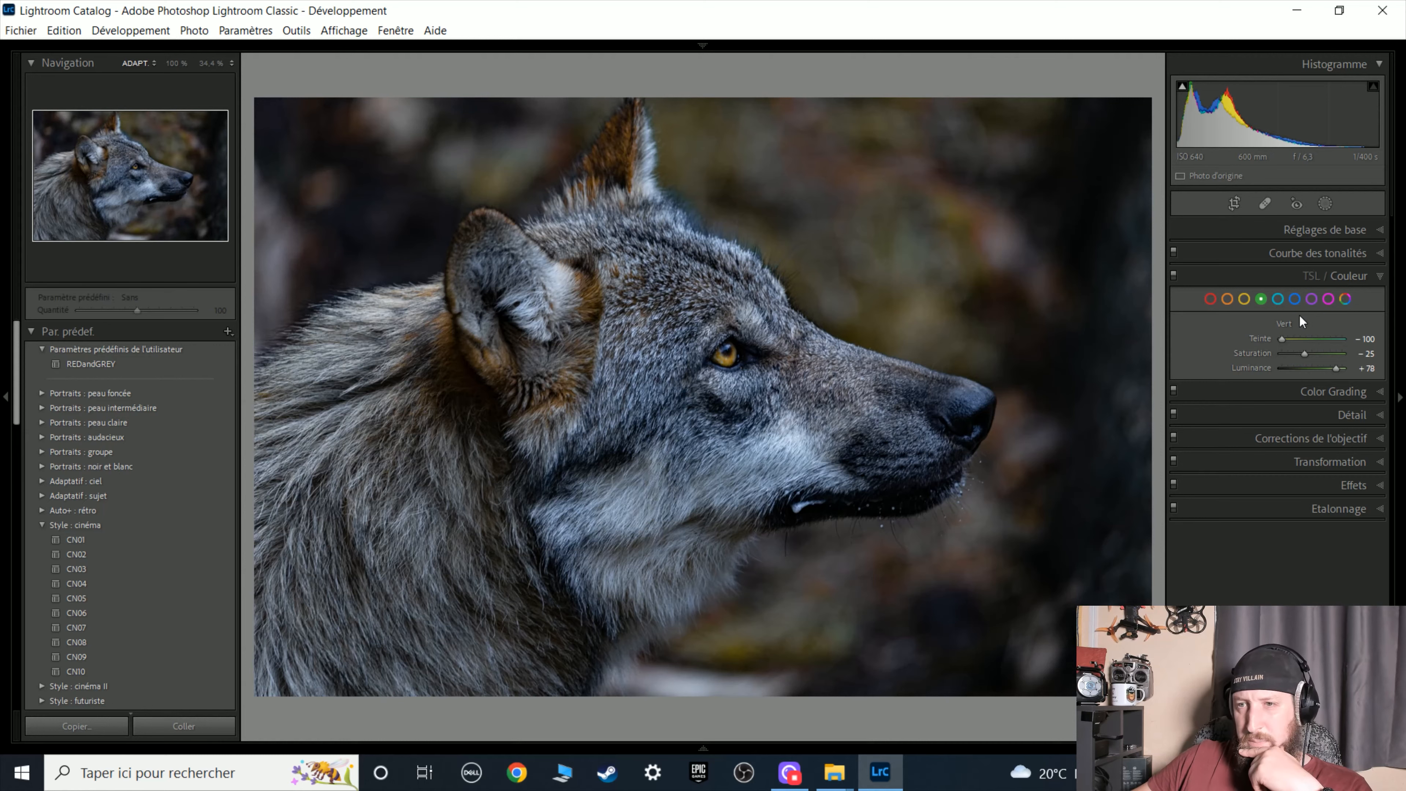
Step: Add a dark post-crop vignette with amount -35, midpoint 19 and feather 91
left_click(1353, 485)
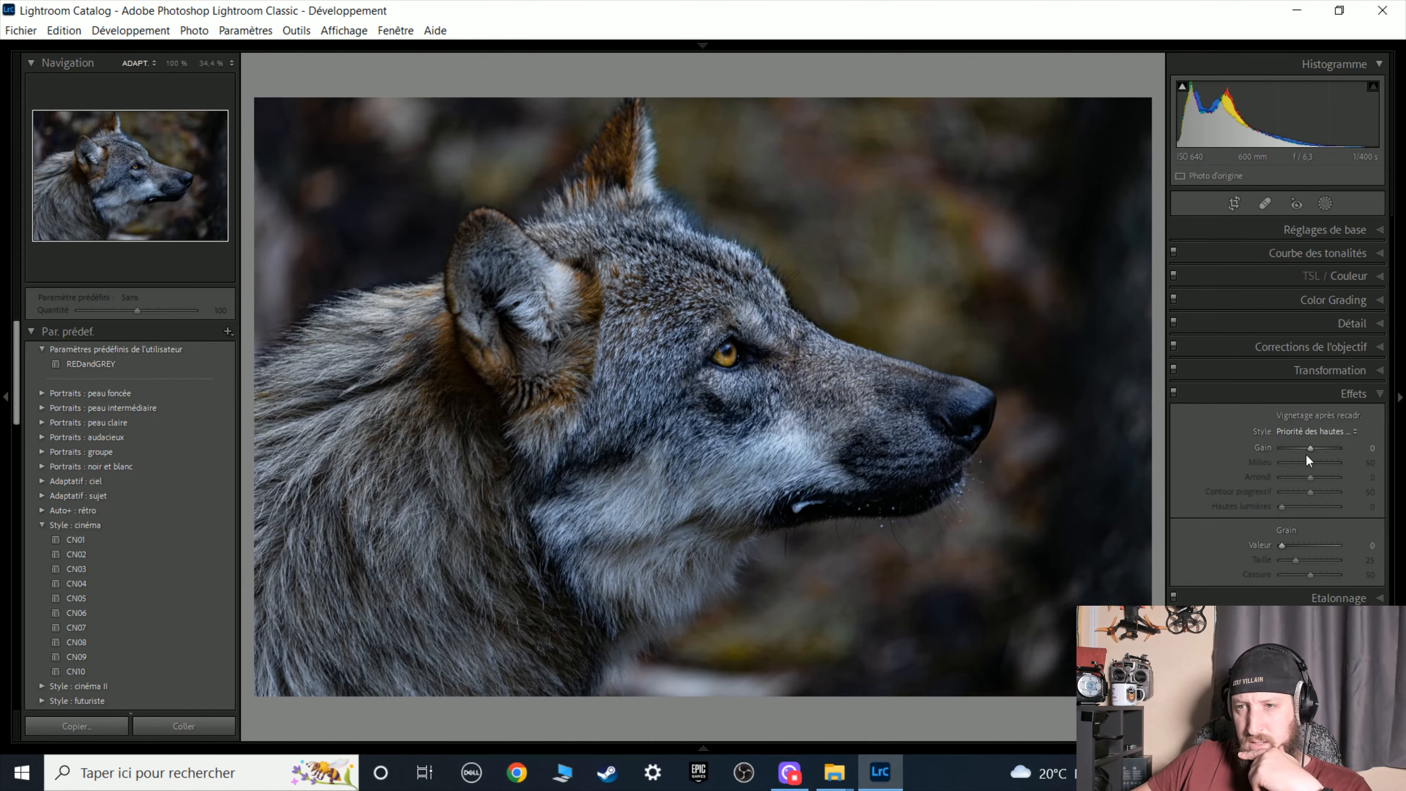
left_click_drag(1310, 448, 1339, 492)
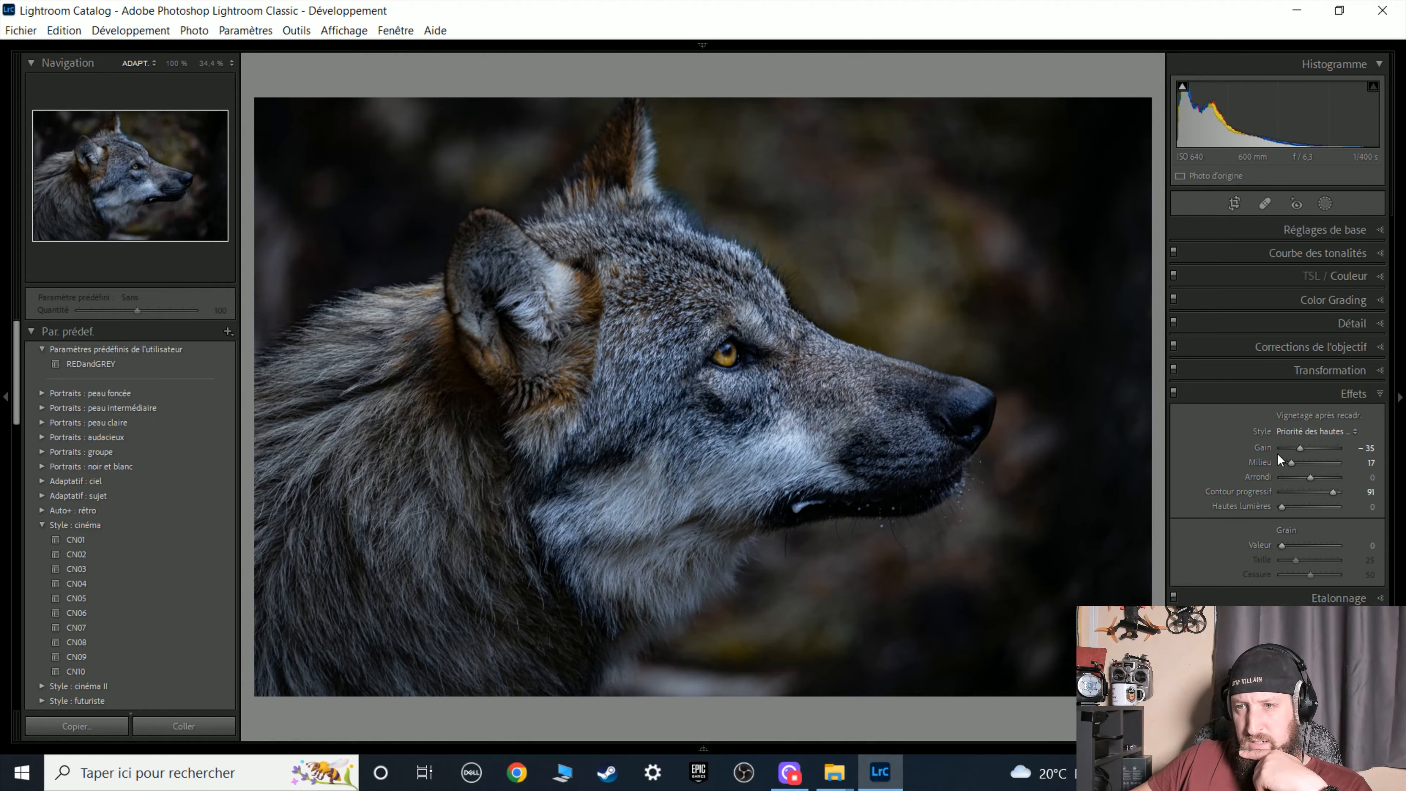
left_click_drag(1292, 463, 1298, 461)
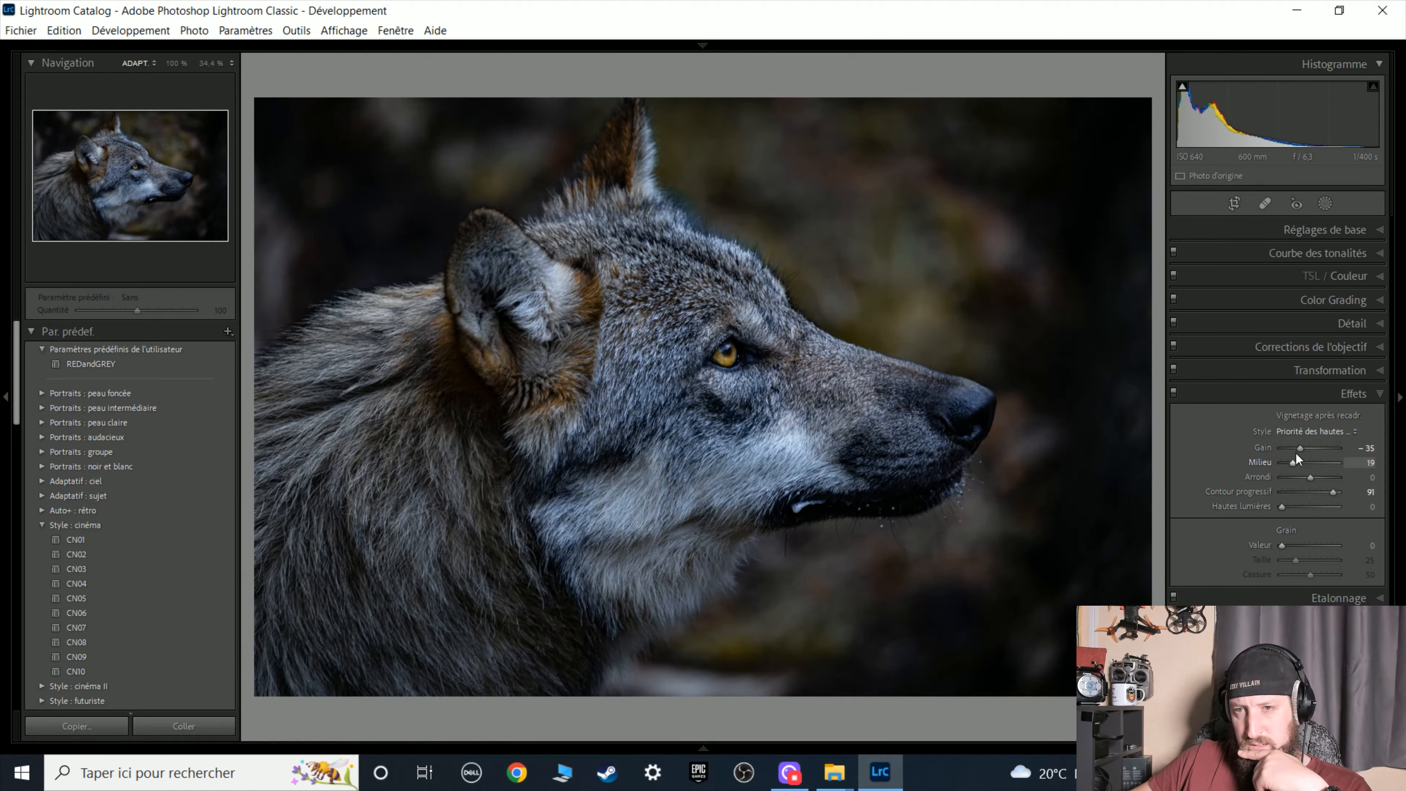
Step: Add a new brush mask with brush size 4.0, paint over the wolf's iris and erase the excess around it
left_click(1326, 203)
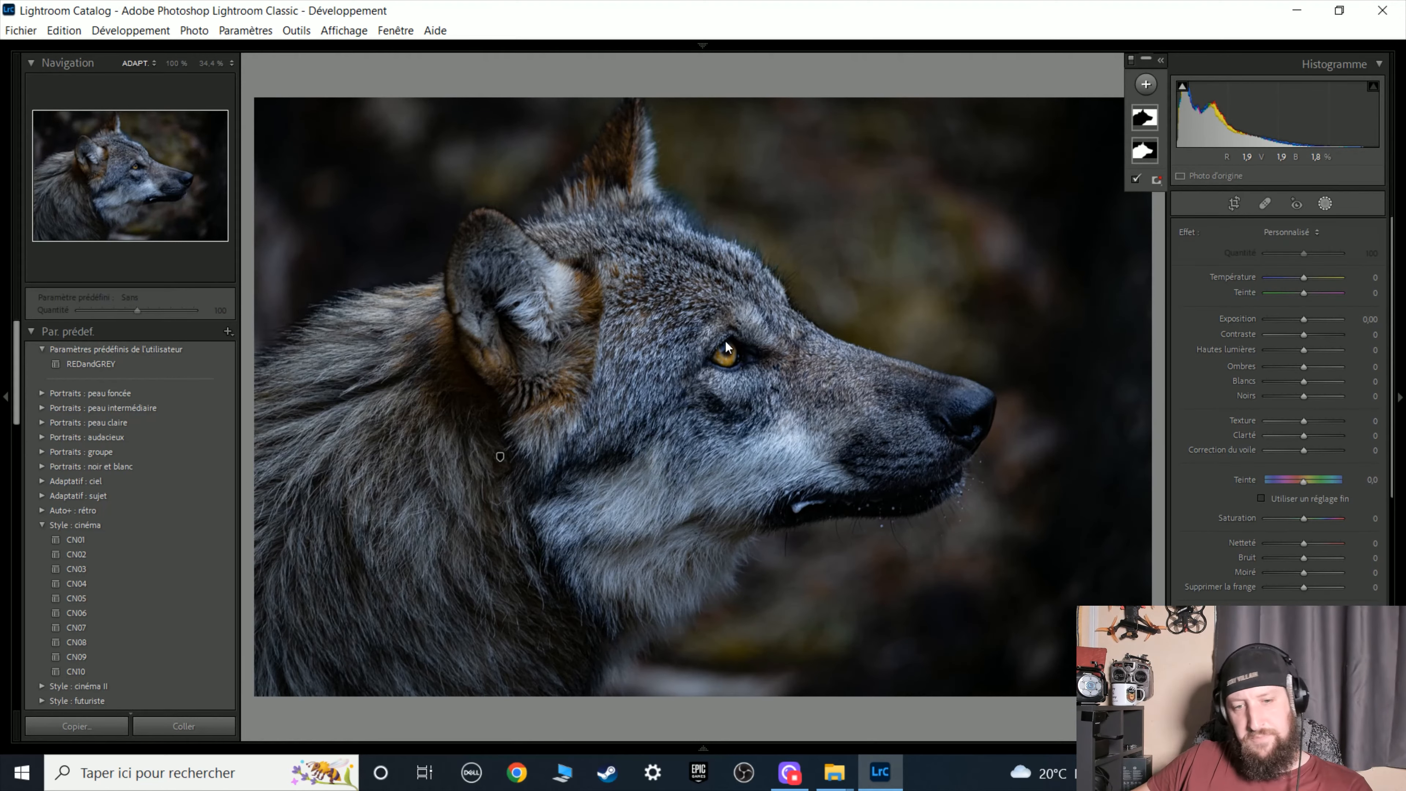
left_click(727, 353)
left_click_drag(741, 503, 750, 195)
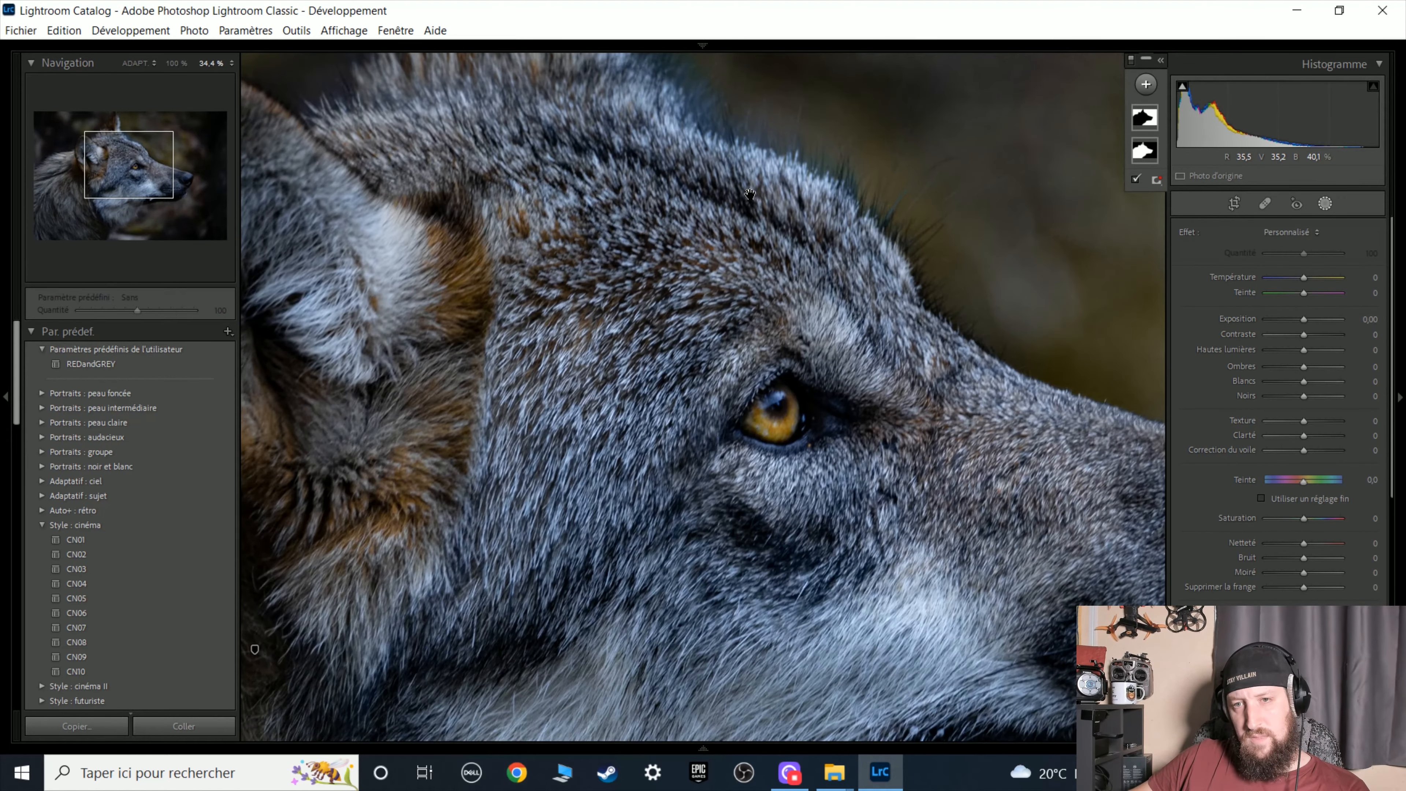
left_click(1146, 83)
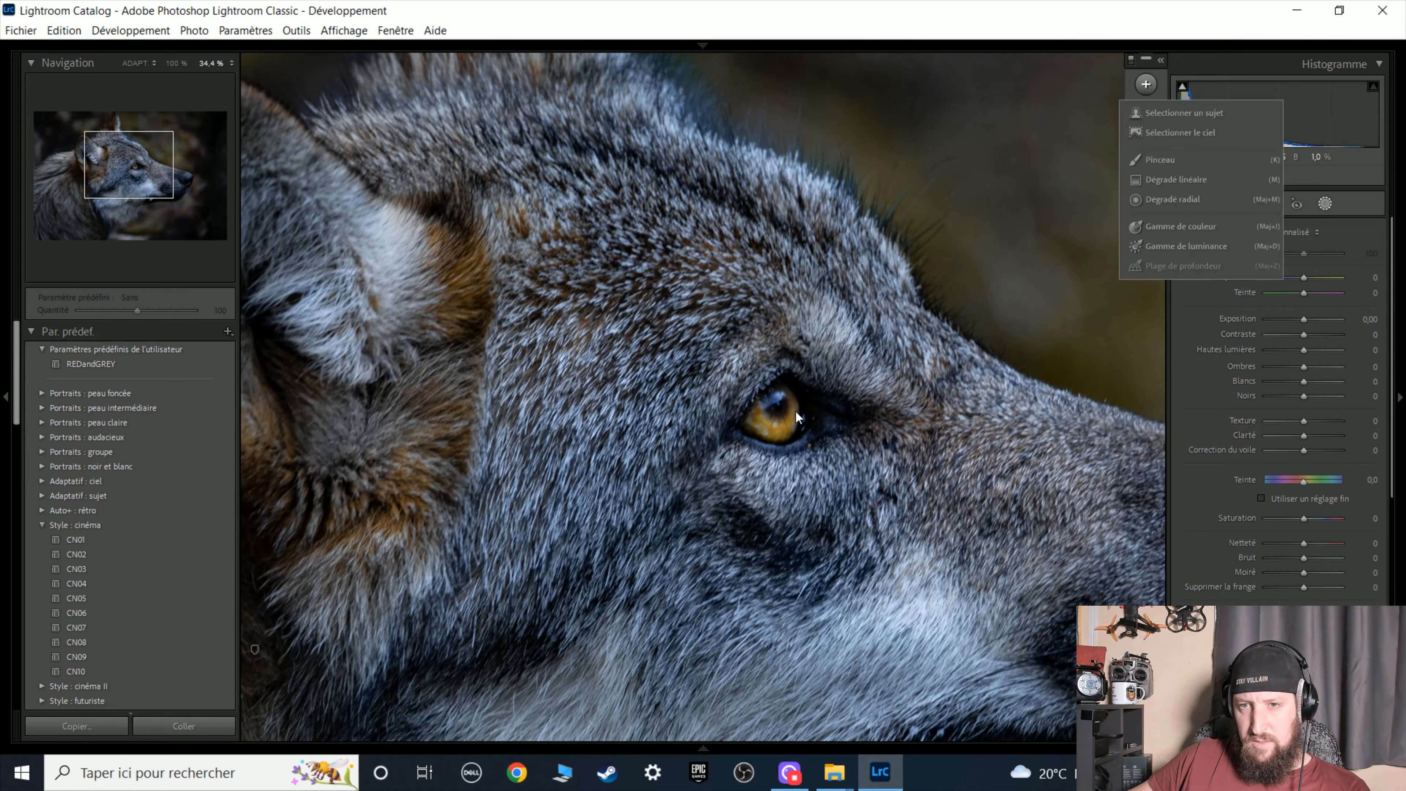
left_click(1100, 209)
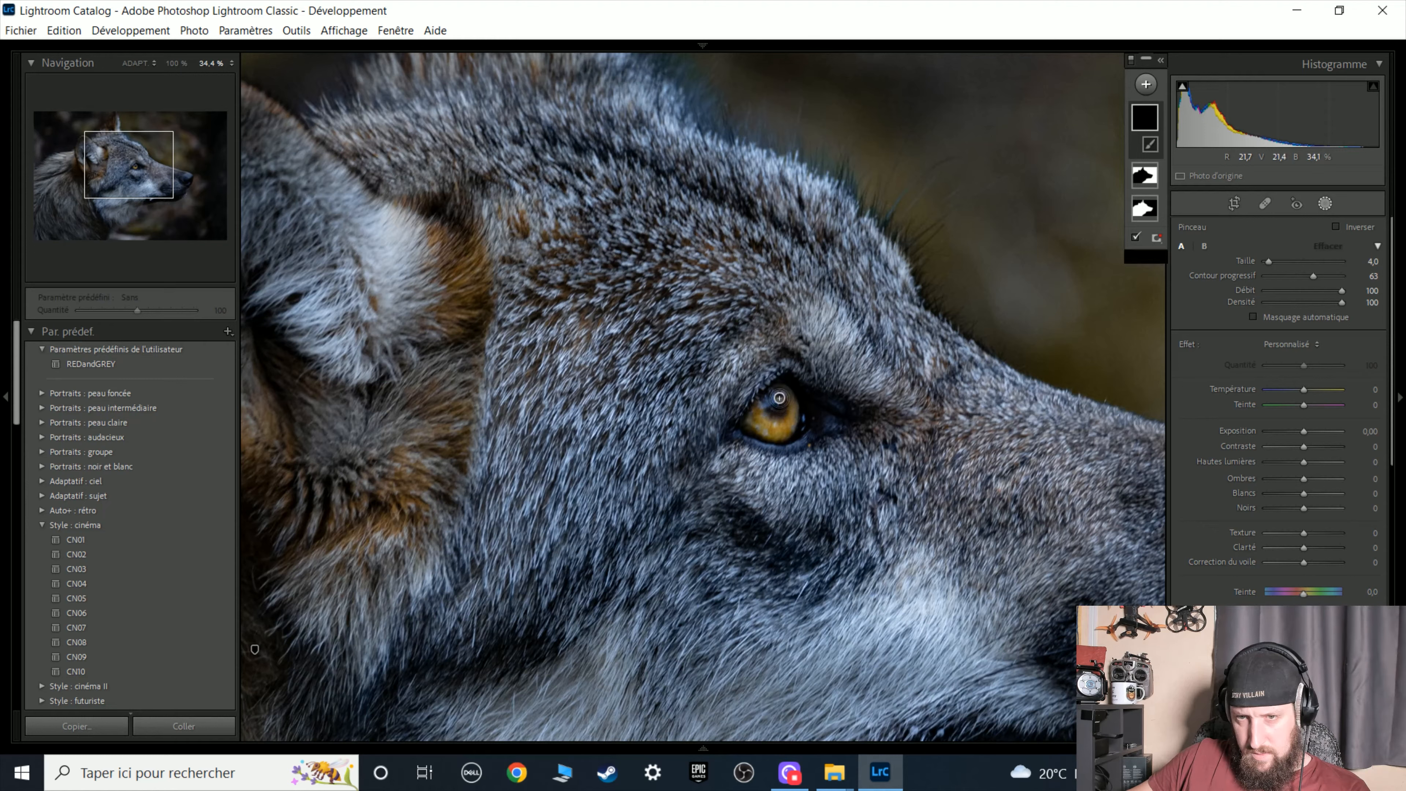
mouse_move(782, 399)
left_mouse_down()
mouse_move(754, 420)
mouse_move(775, 433)
mouse_move(798, 405)
mouse_move(786, 397)
mouse_move(818, 411)
mouse_move(810, 379)
mouse_move(815, 411)
mouse_move(818, 388)
left_mouse_up()
key("alt")
left_click(811, 415, "alt")
scroll(814, 417, "up", 4)
Step: Enhance the eye mask with exposure 0.94, texture 73, clarity 100, temperature 37 and tint 20, and close masking
left_click_drag(1305, 432, 1313, 431)
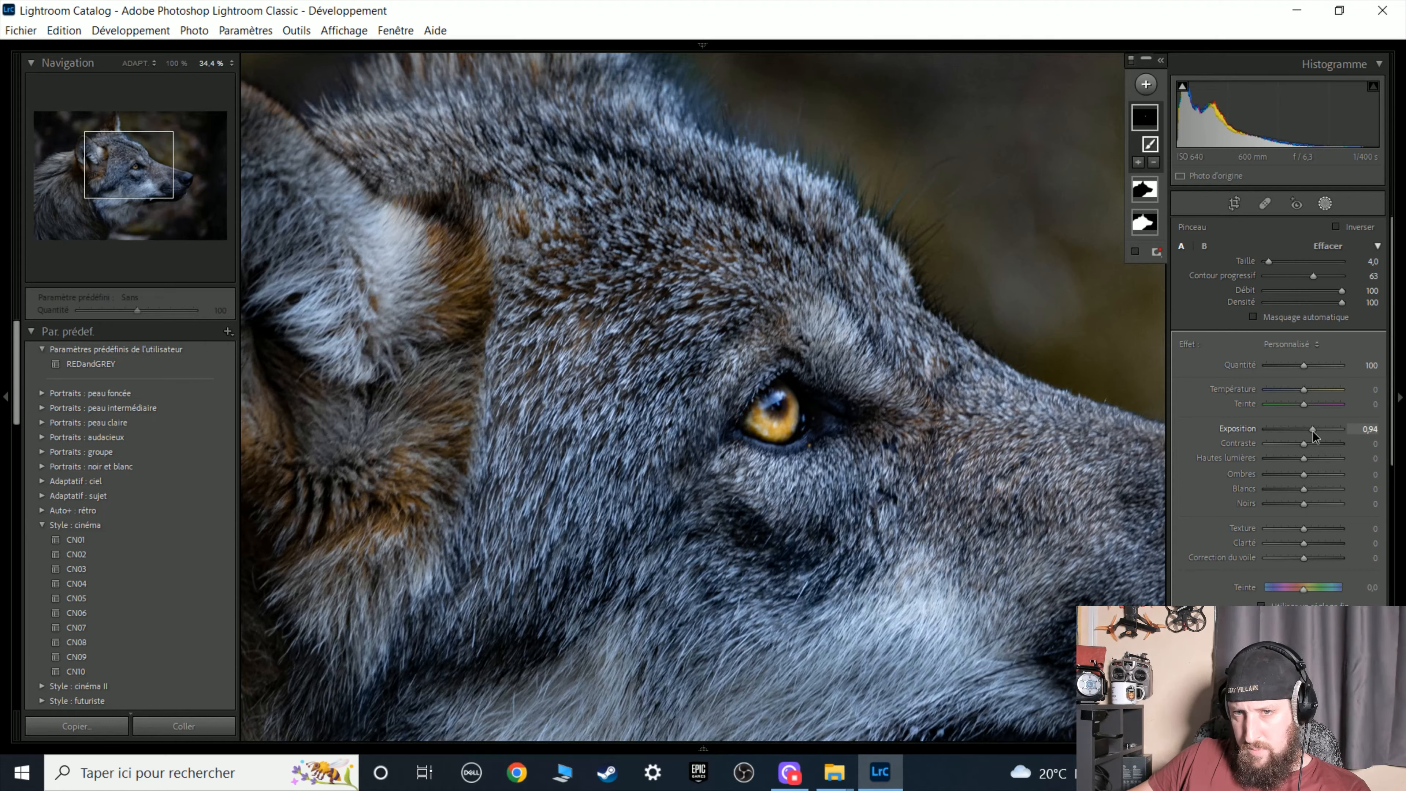
mouse_move(1304, 547)
left_mouse_down()
mouse_move(1339, 530)
mouse_move(1291, 547)
mouse_move(1357, 552)
left_mouse_up()
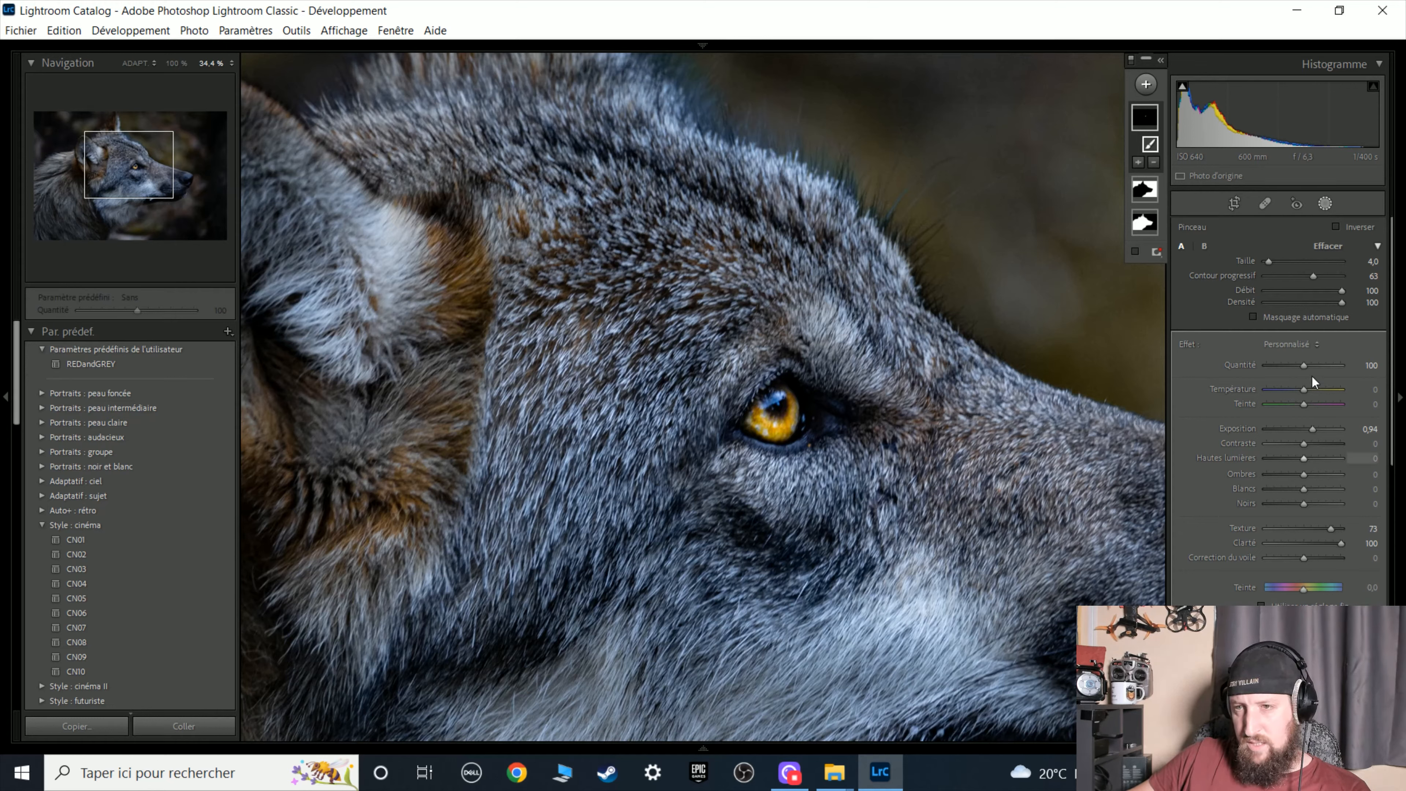
mouse_move(1305, 391)
left_mouse_down()
mouse_move(1325, 394)
mouse_move(1311, 413)
left_mouse_up()
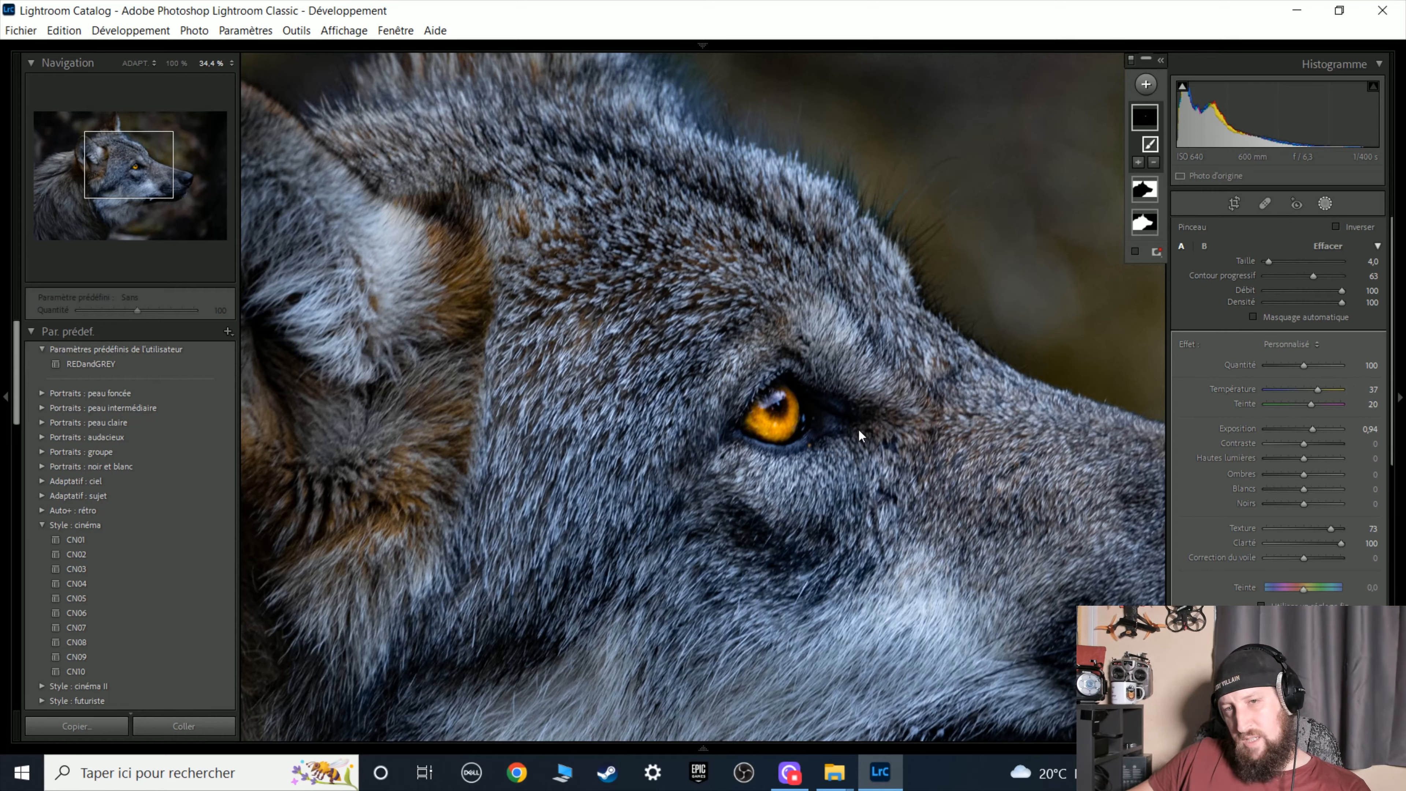
key("z")
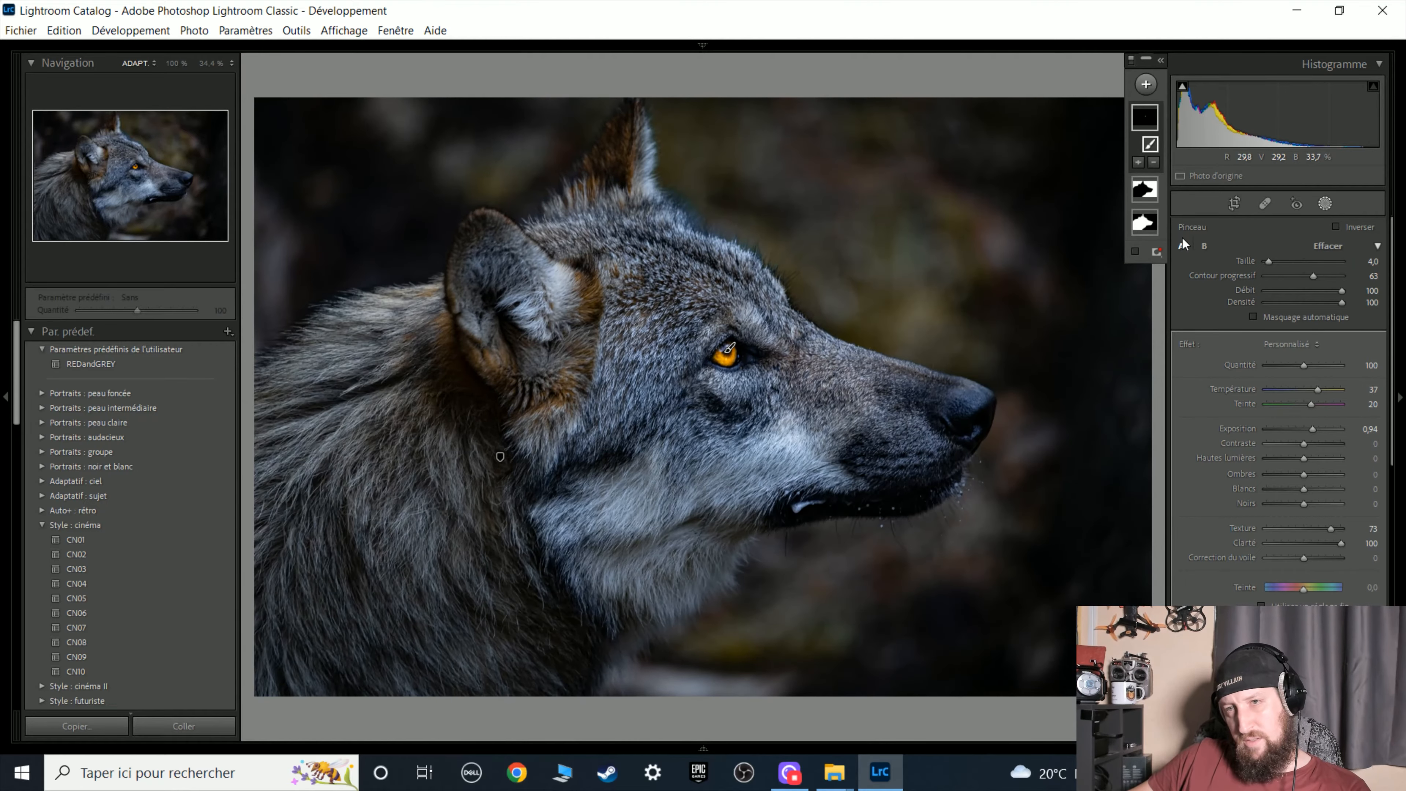
left_click(1323, 205)
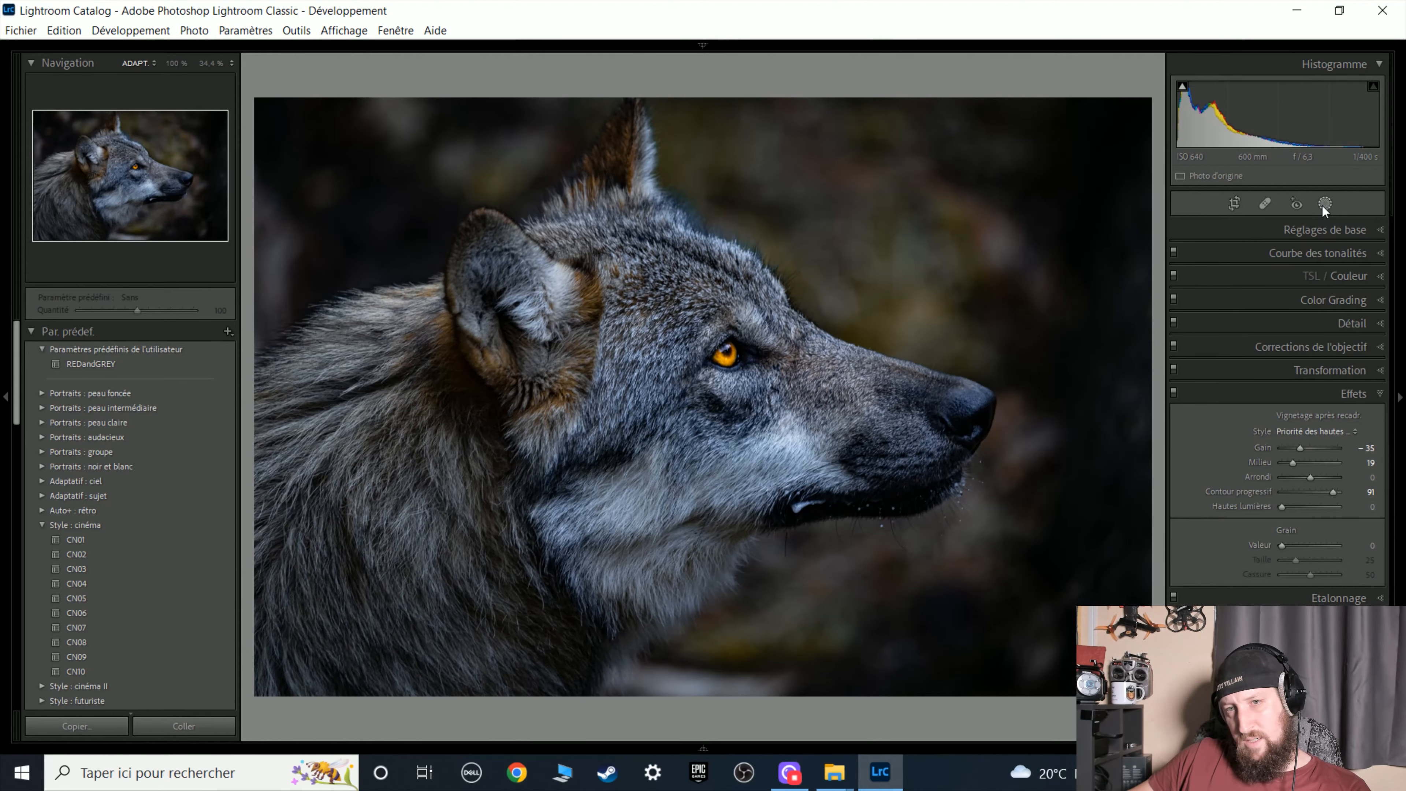
Step: Set the wolf subject mask to exposure 0.47, dehaze 35 and saturation 71
left_click(1323, 204)
left_click(1145, 118)
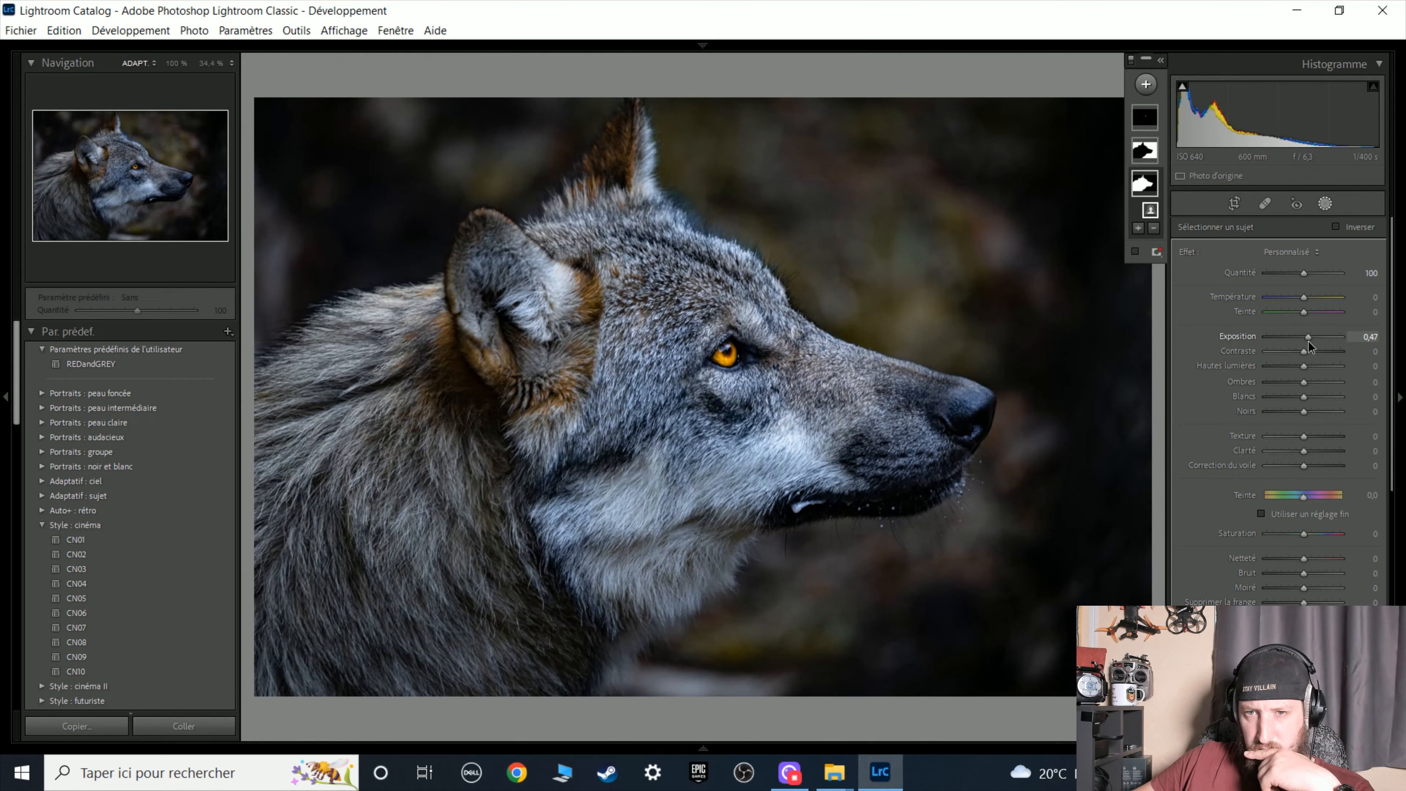
left_click(1145, 221)
left_click_drag(1303, 463, 1316, 466)
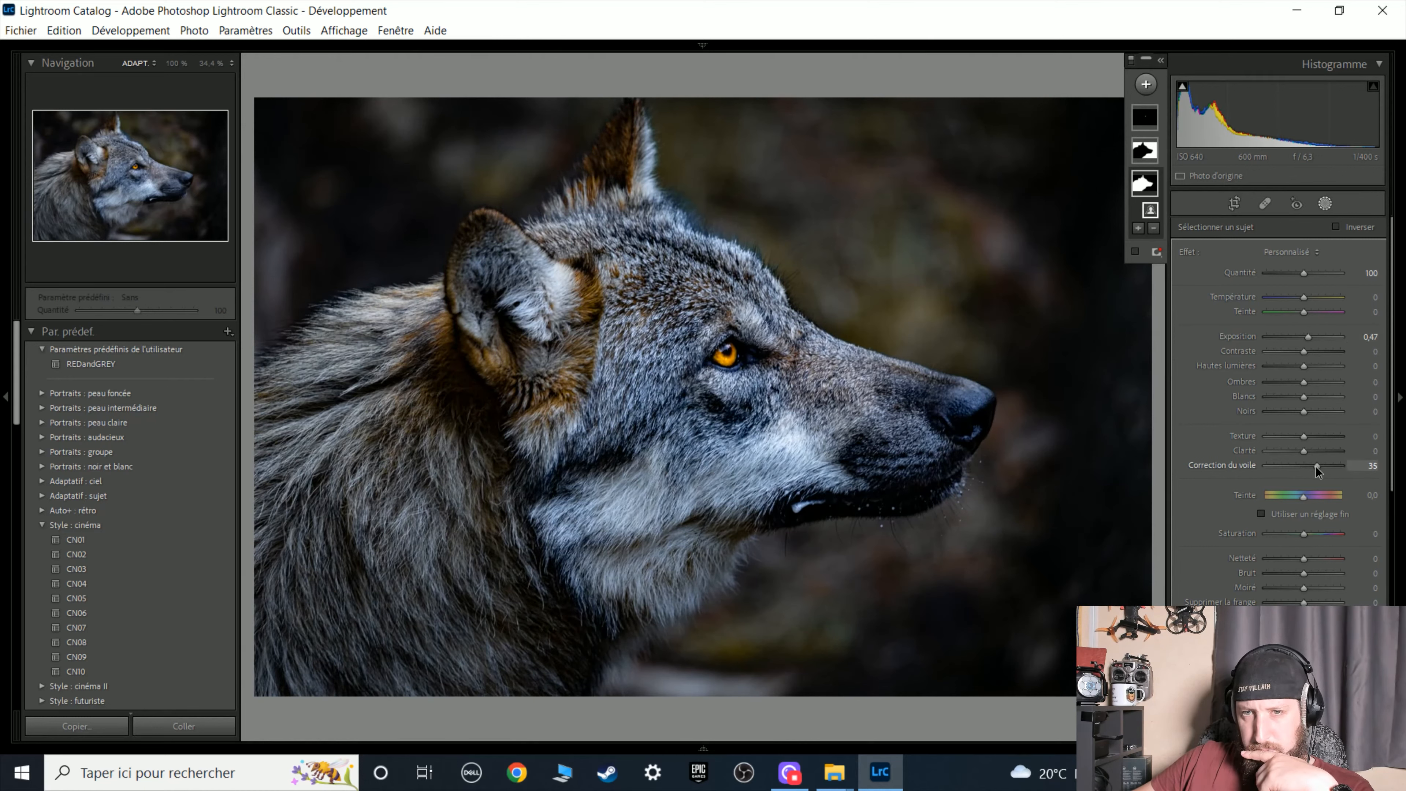
left_click_drag(1304, 534, 1331, 534)
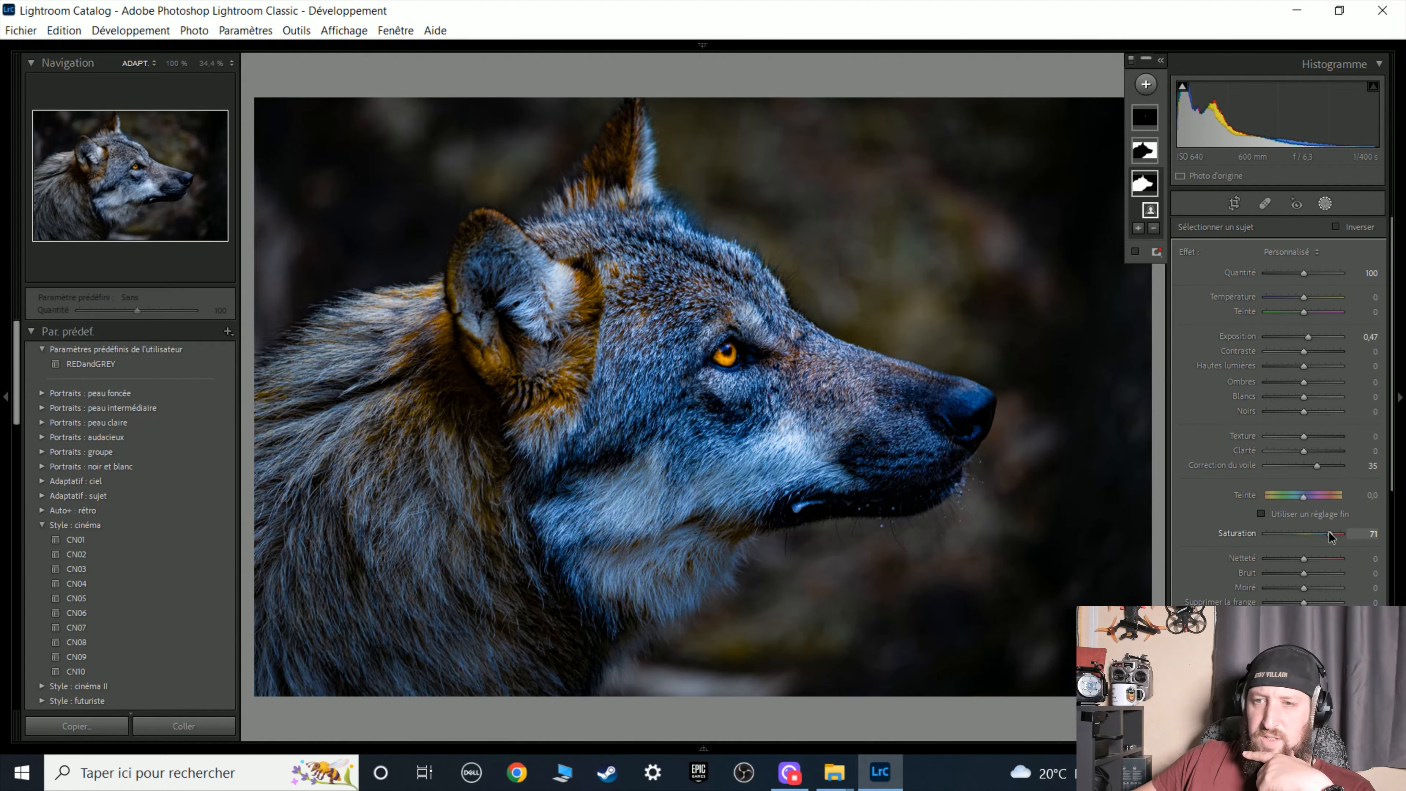
Step: In the HSL colour adjustments, set the blue saturation to -71 and yellow hue to +23, and try a turquoise hue shift
scroll(1316, 509, "down", 3)
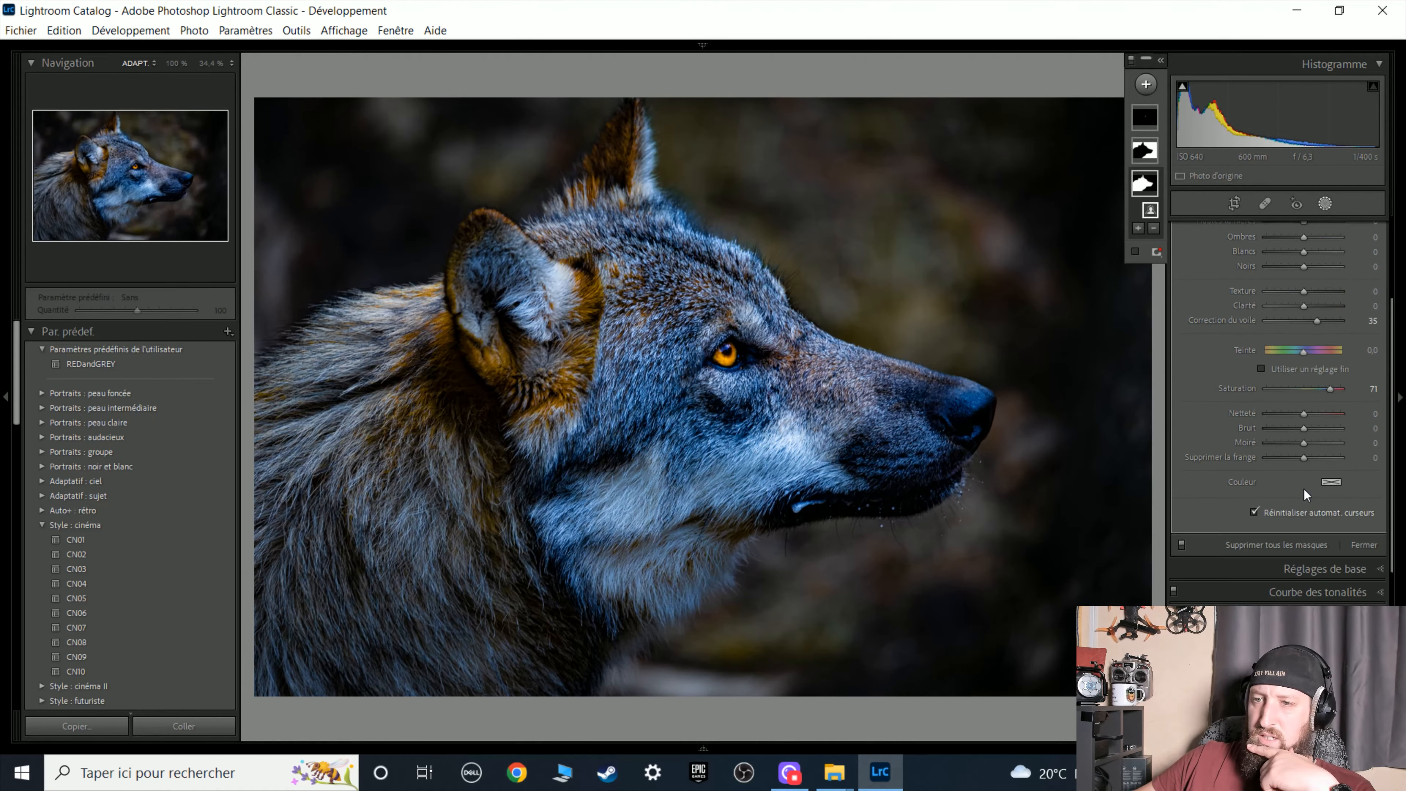
scroll(1304, 490, "down", 2)
left_click(1295, 565)
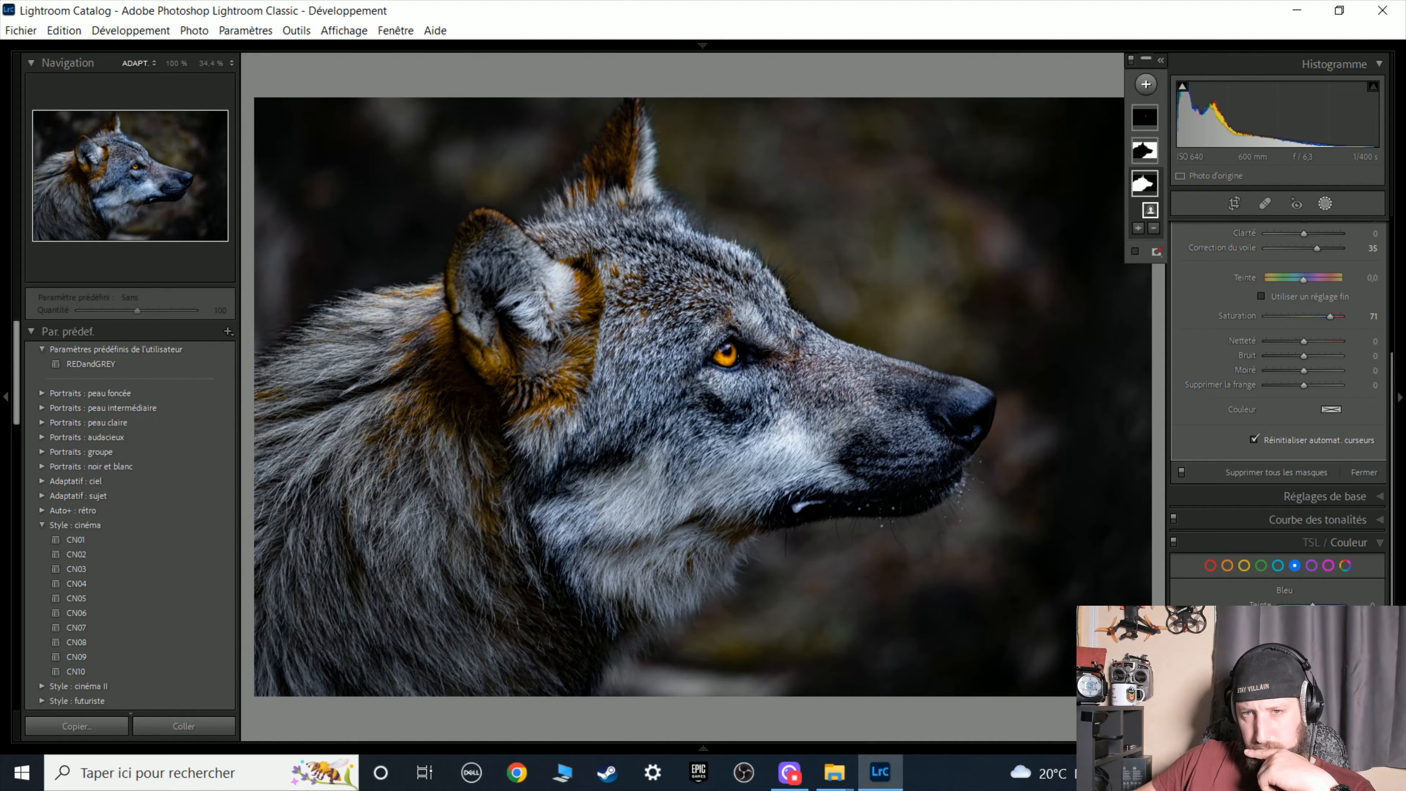
left_click(1244, 565)
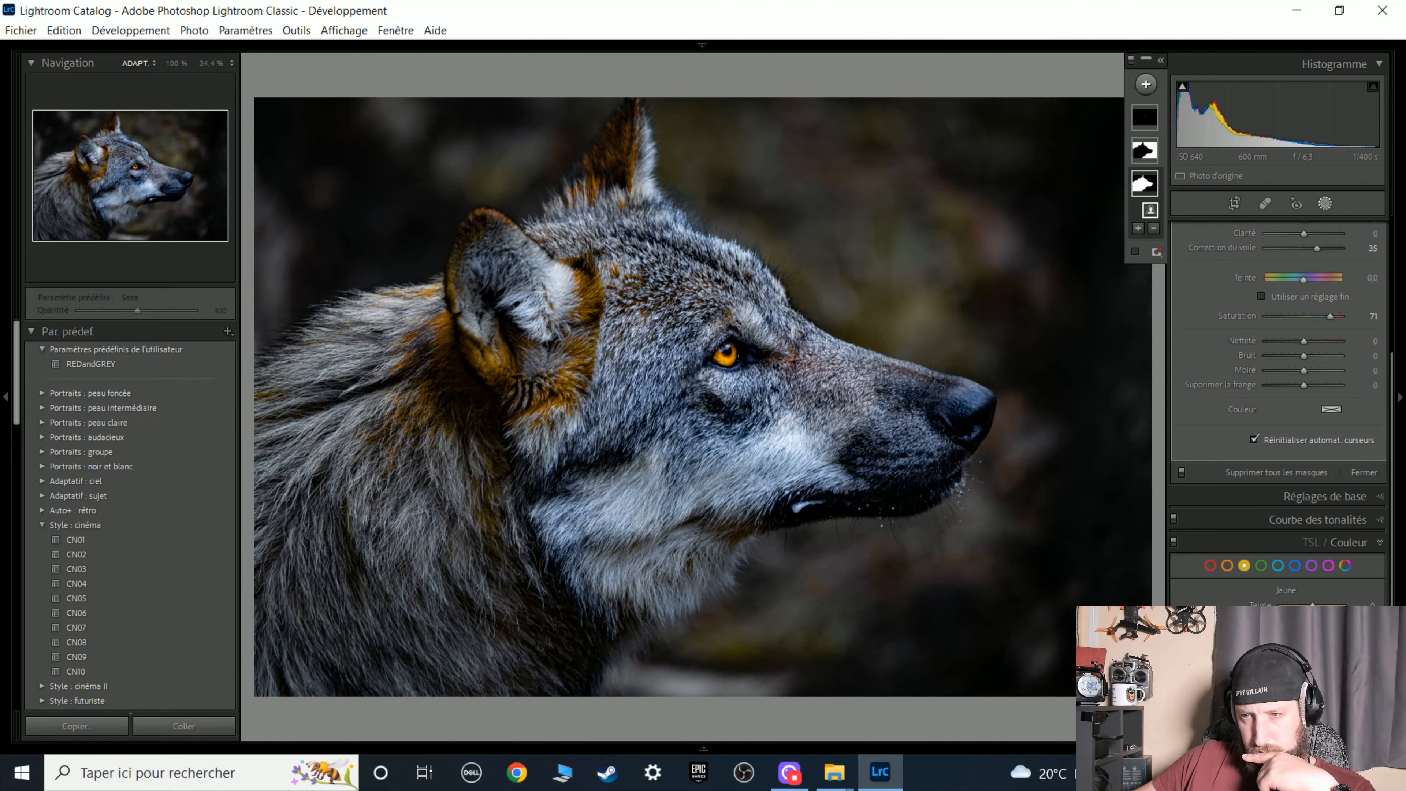
left_click_drag(1313, 605, 1320, 605)
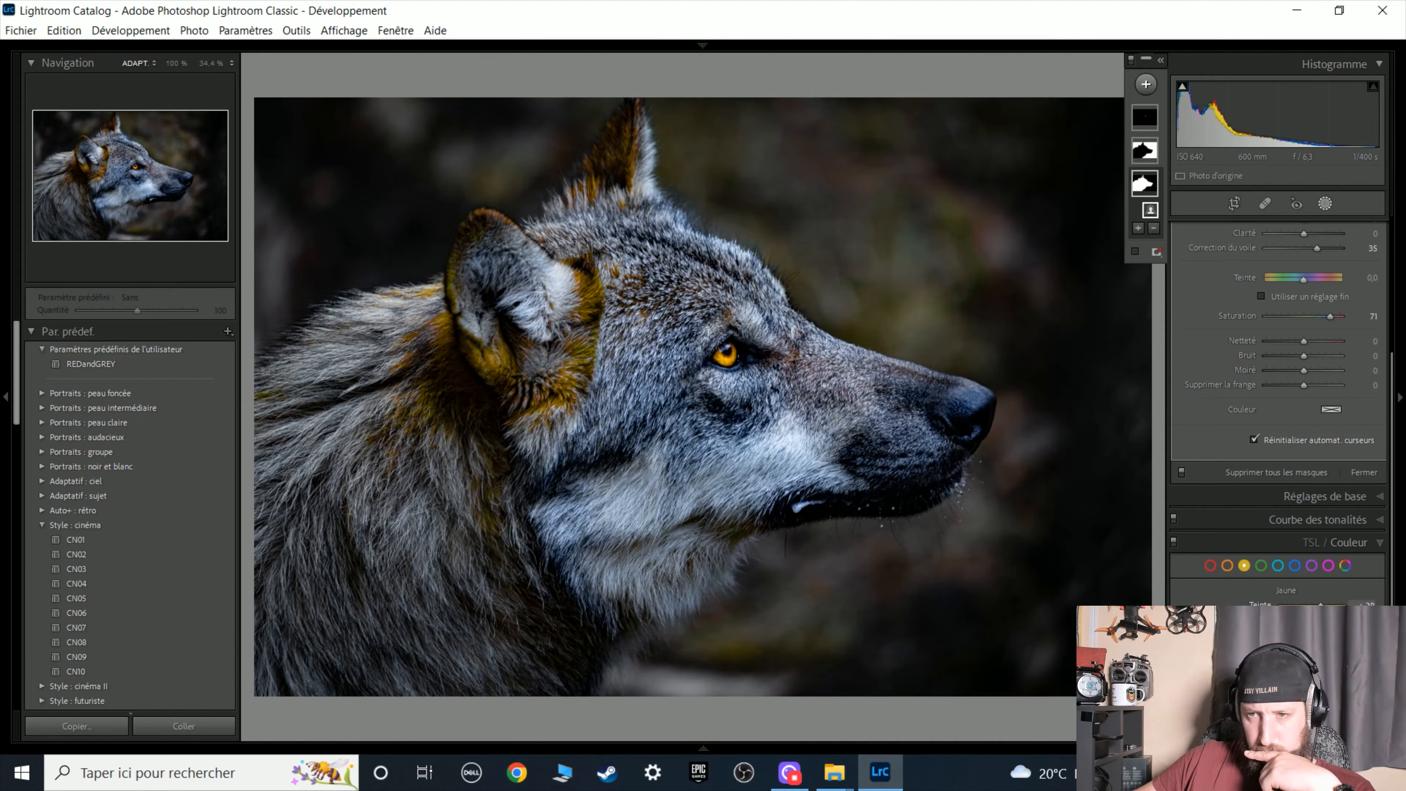
left_click(1262, 565)
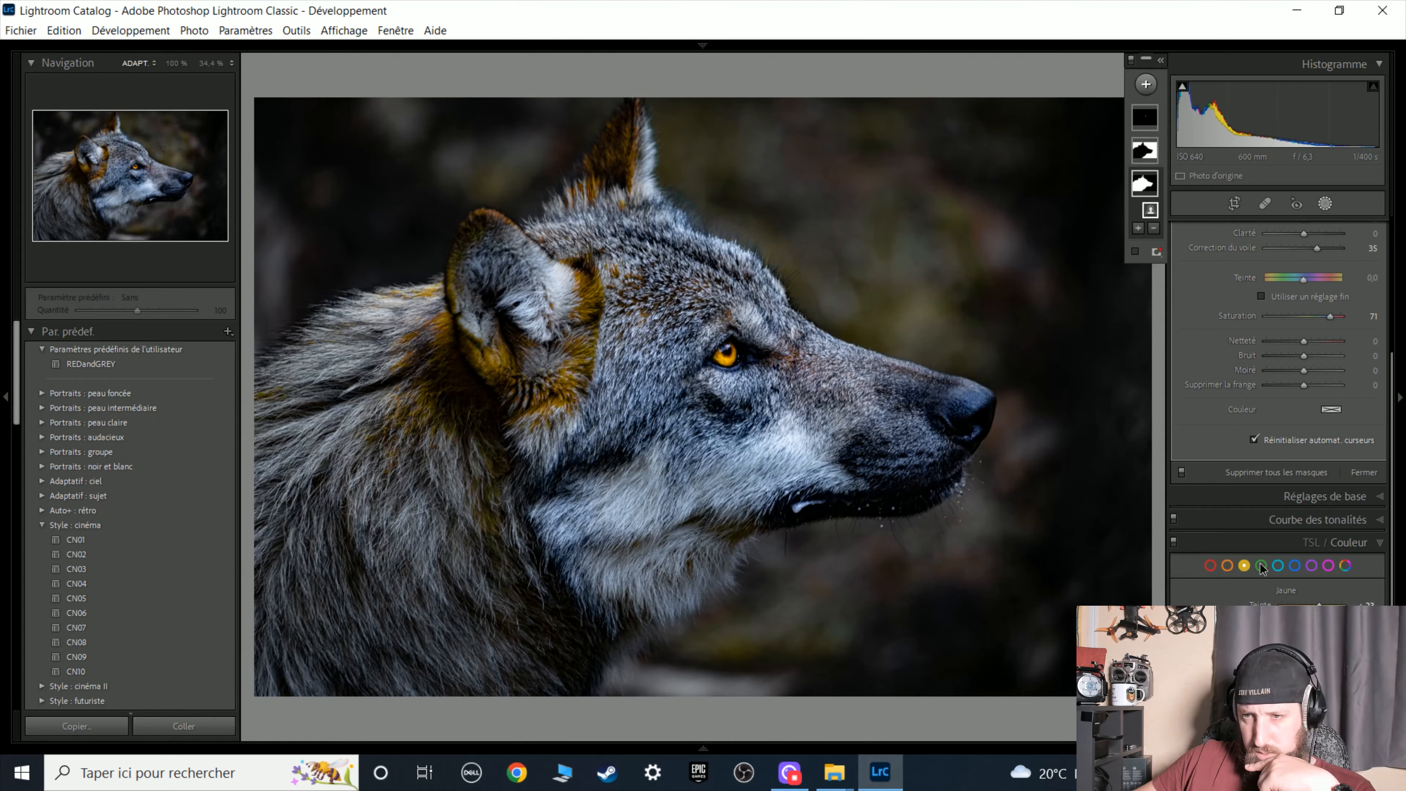
left_click(1279, 567)
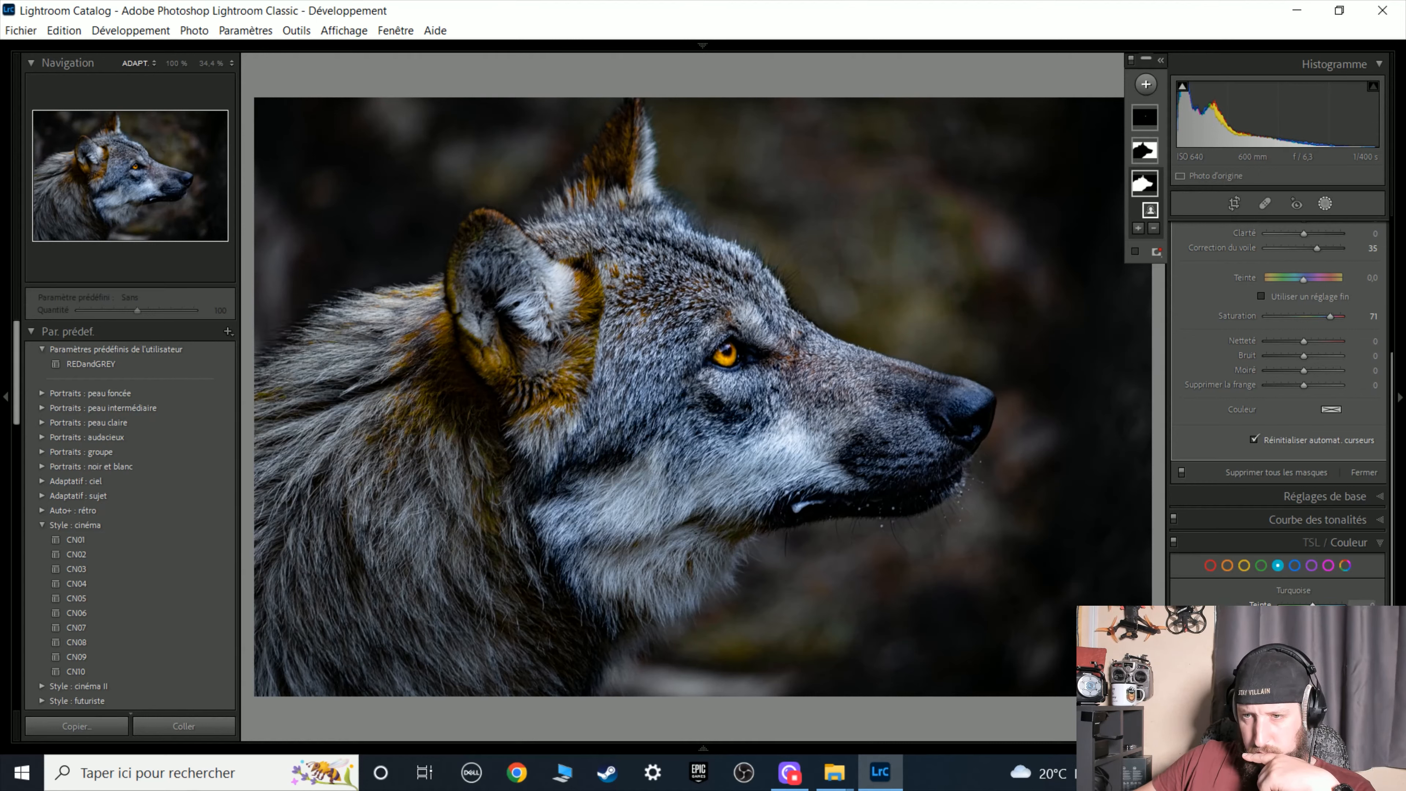
left_click_drag(1313, 606, 1332, 605)
left_click(1295, 565)
mouse_move(1313, 620)
left_mouse_down()
mouse_move(1344, 619)
mouse_move(1313, 620)
left_mouse_up()
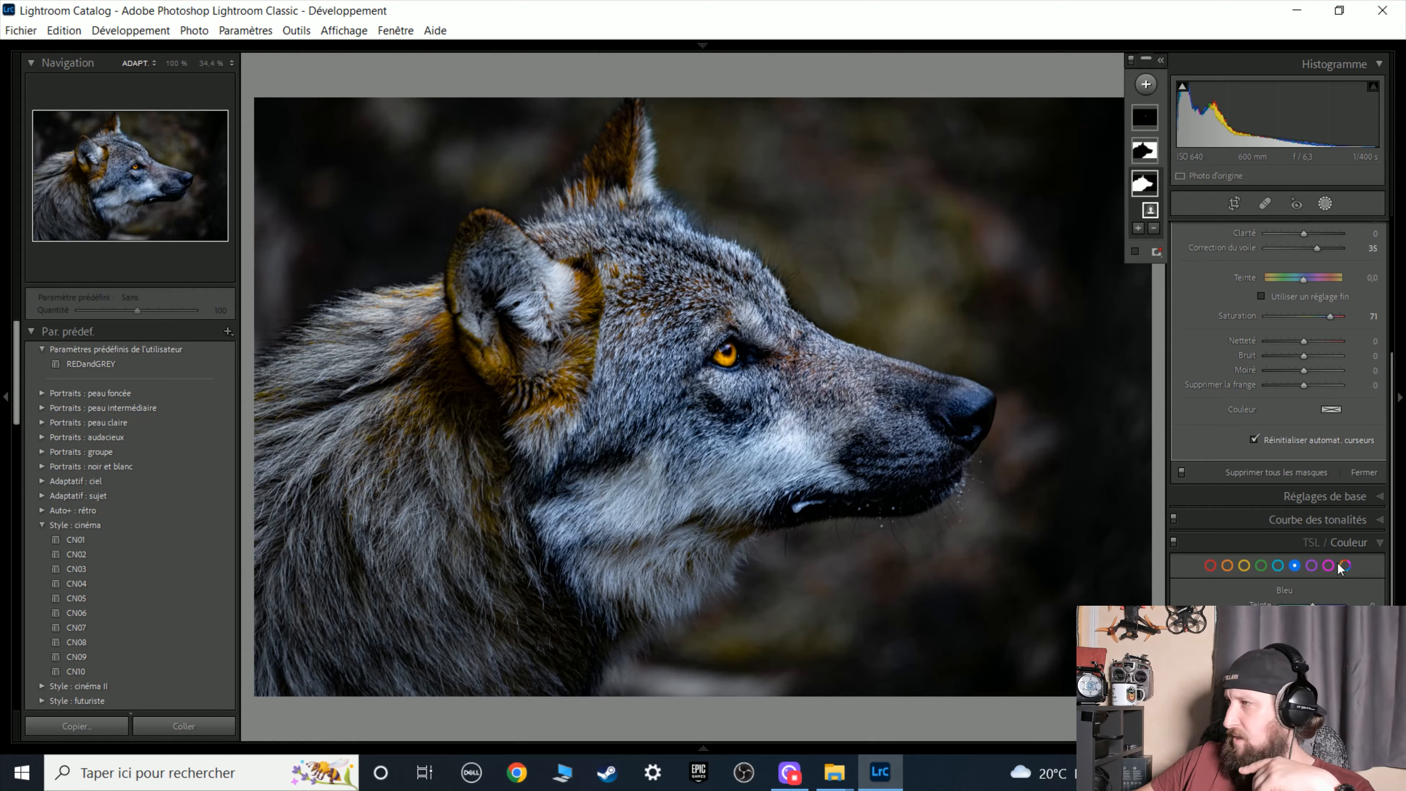
Step: Close masking and fine-tune the photo's global white balance temperature
left_click(1364, 472)
mouse_move(1298, 332)
left_mouse_down()
mouse_move(1317, 328)
mouse_move(1299, 330)
left_mouse_up()
left_click(1325, 229)
Step: Set the yellow saturation to +40 and adjust the orange range in the HSL colour adjustments
left_click(1351, 302)
left_click(1351, 280)
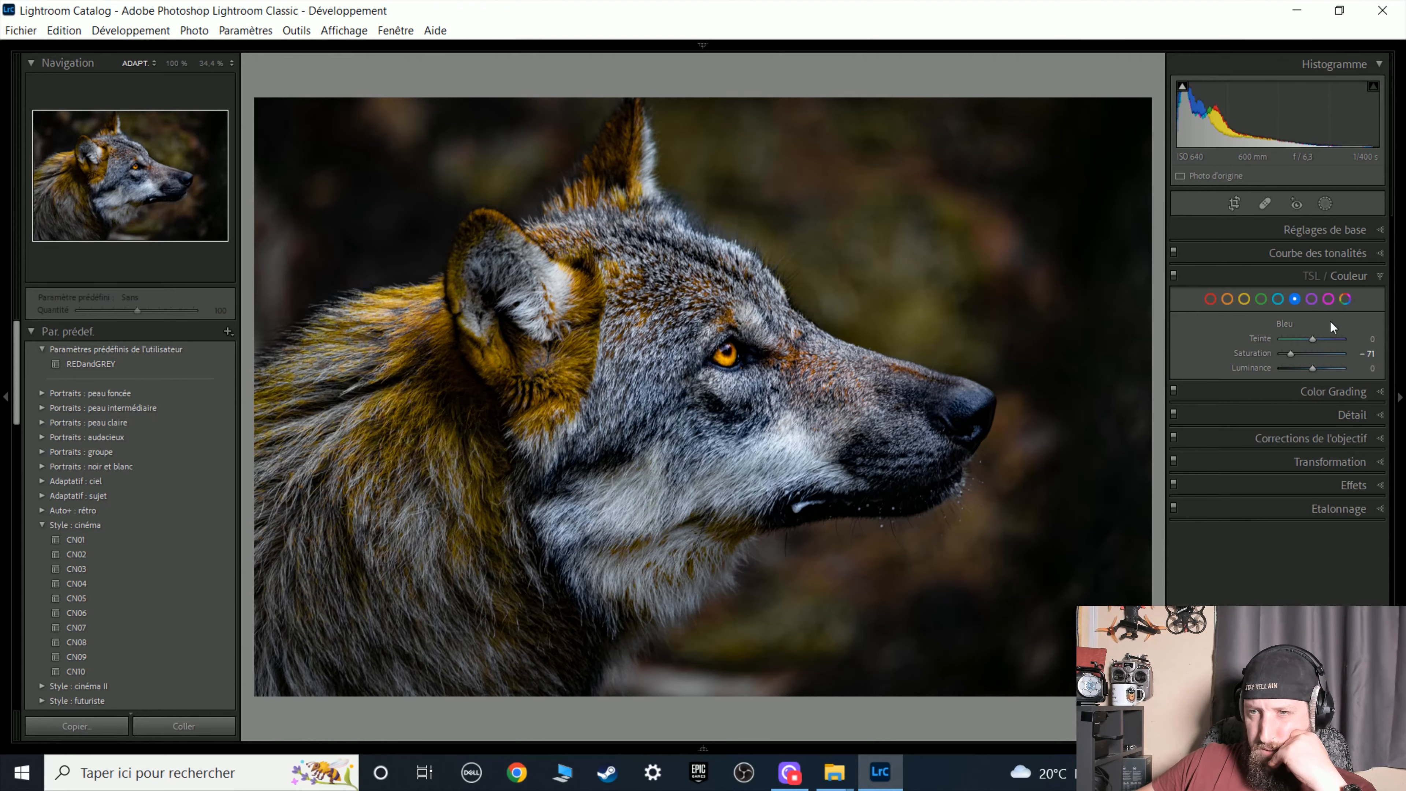
left_click(1244, 299)
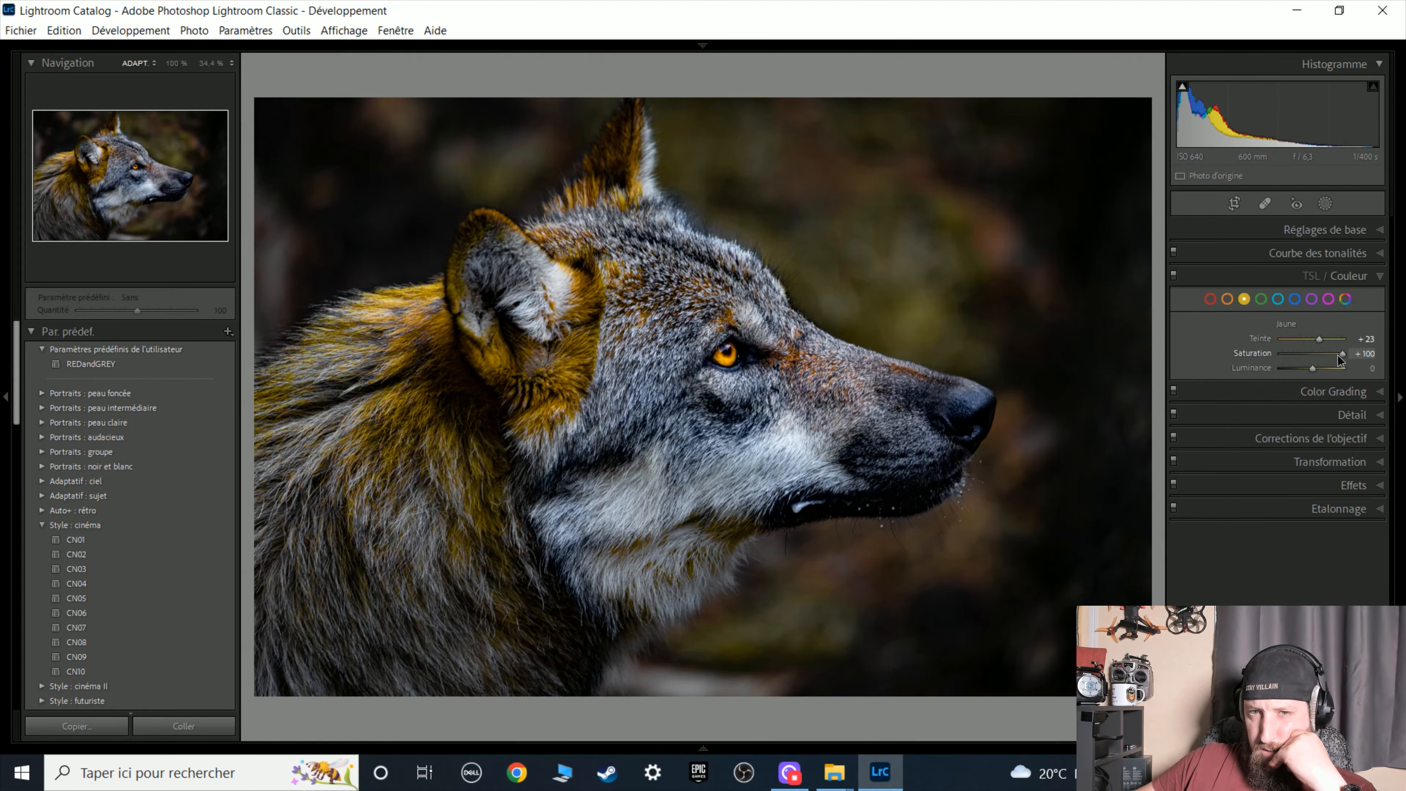
left_click(1318, 354)
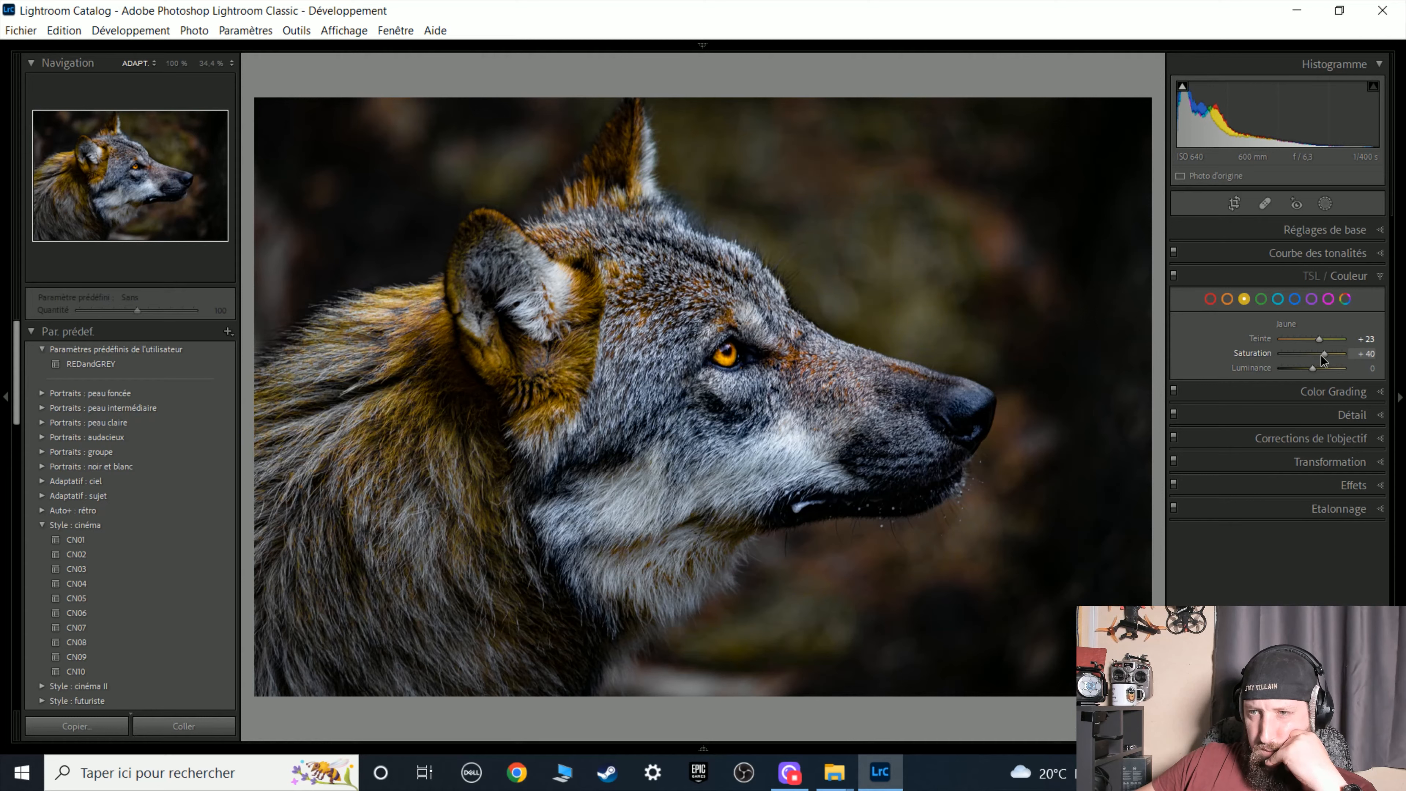
left_click(1227, 299)
mouse_move(1312, 353)
left_mouse_down()
mouse_move(1343, 364)
mouse_move(1327, 361)
mouse_move(1337, 377)
mouse_move(1314, 344)
left_mouse_up()
left_click(1330, 359)
left_click(1326, 229)
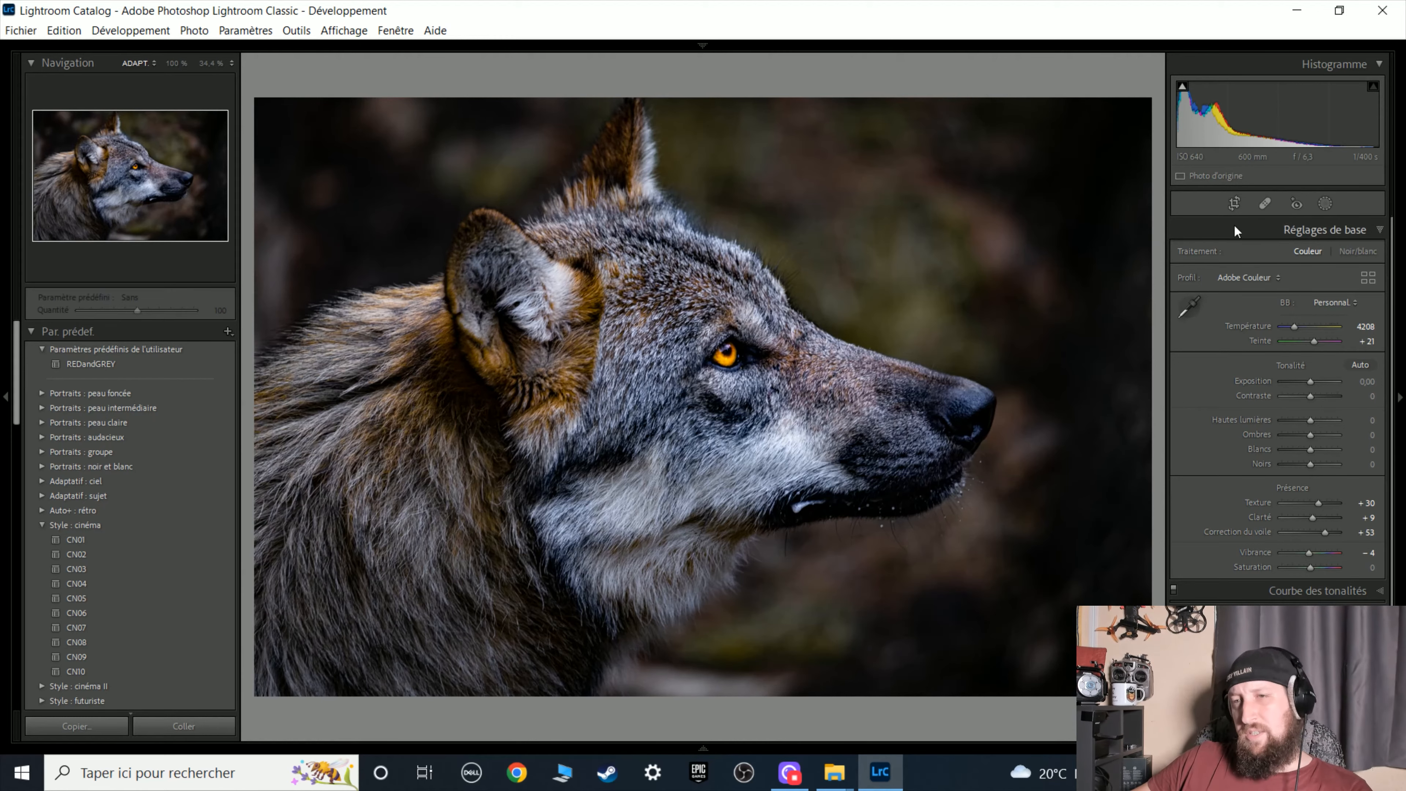
Step: Soften the background mask with temperature -16, exposure -0.39, texture and clarity -100, and lower the Color Grading shadows luminance
left_click(1324, 204)
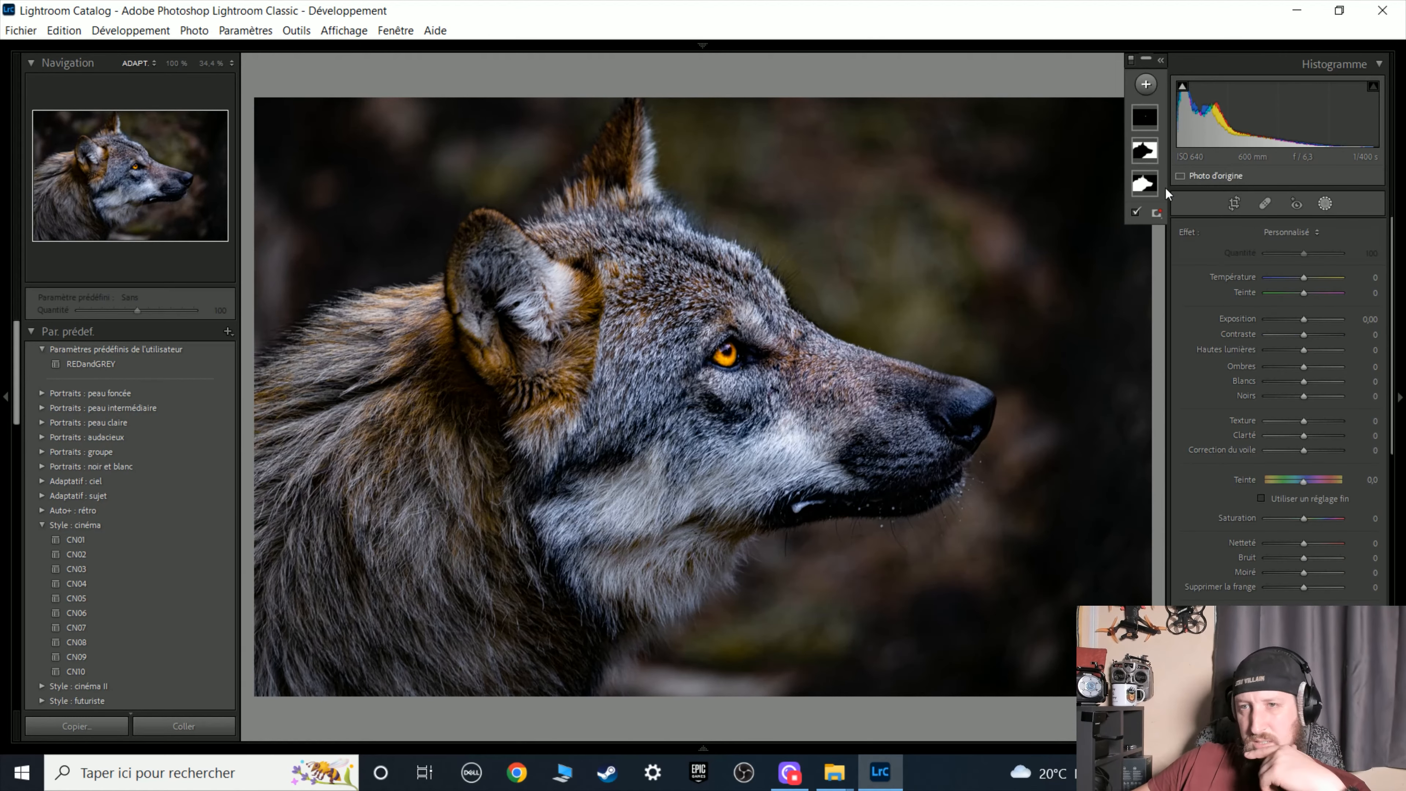
left_click(1147, 153)
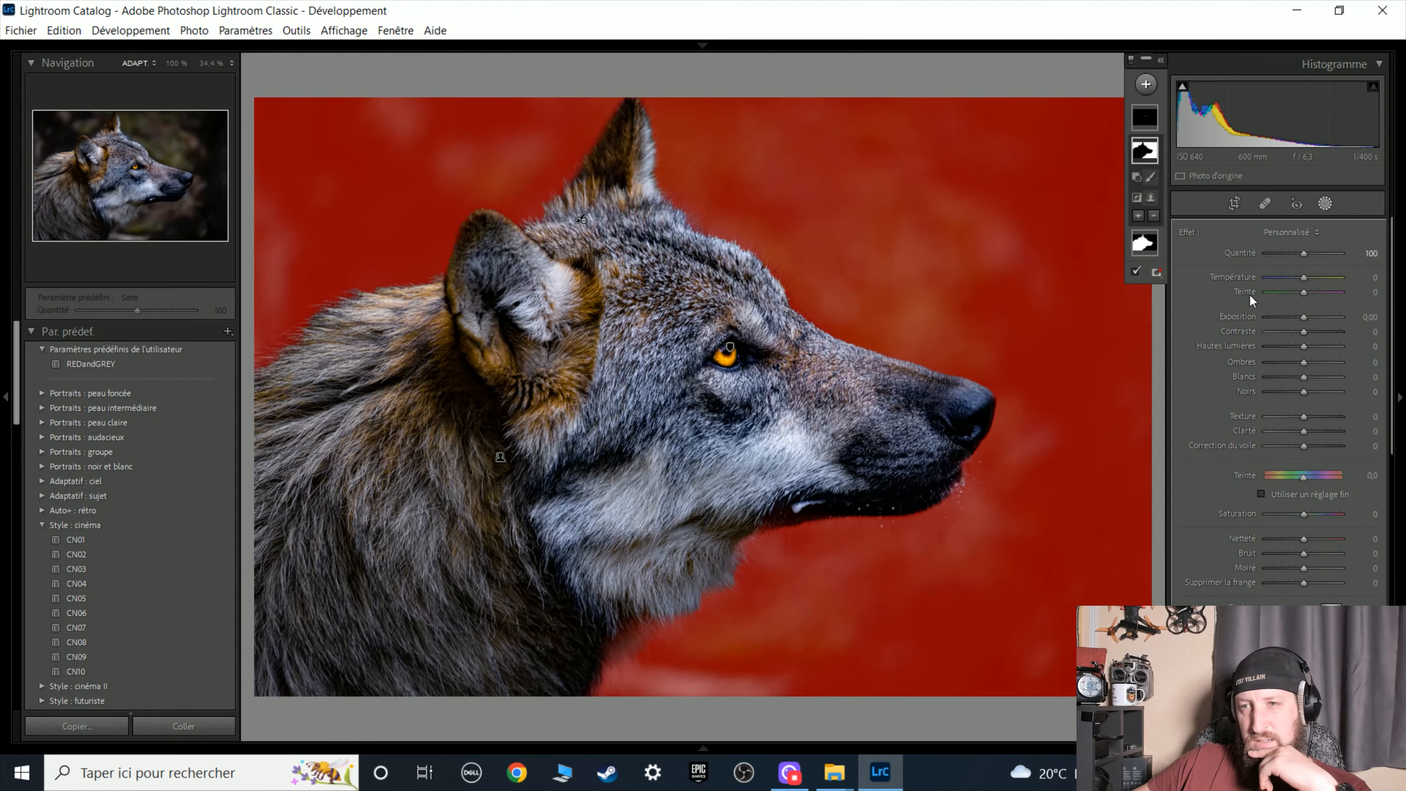
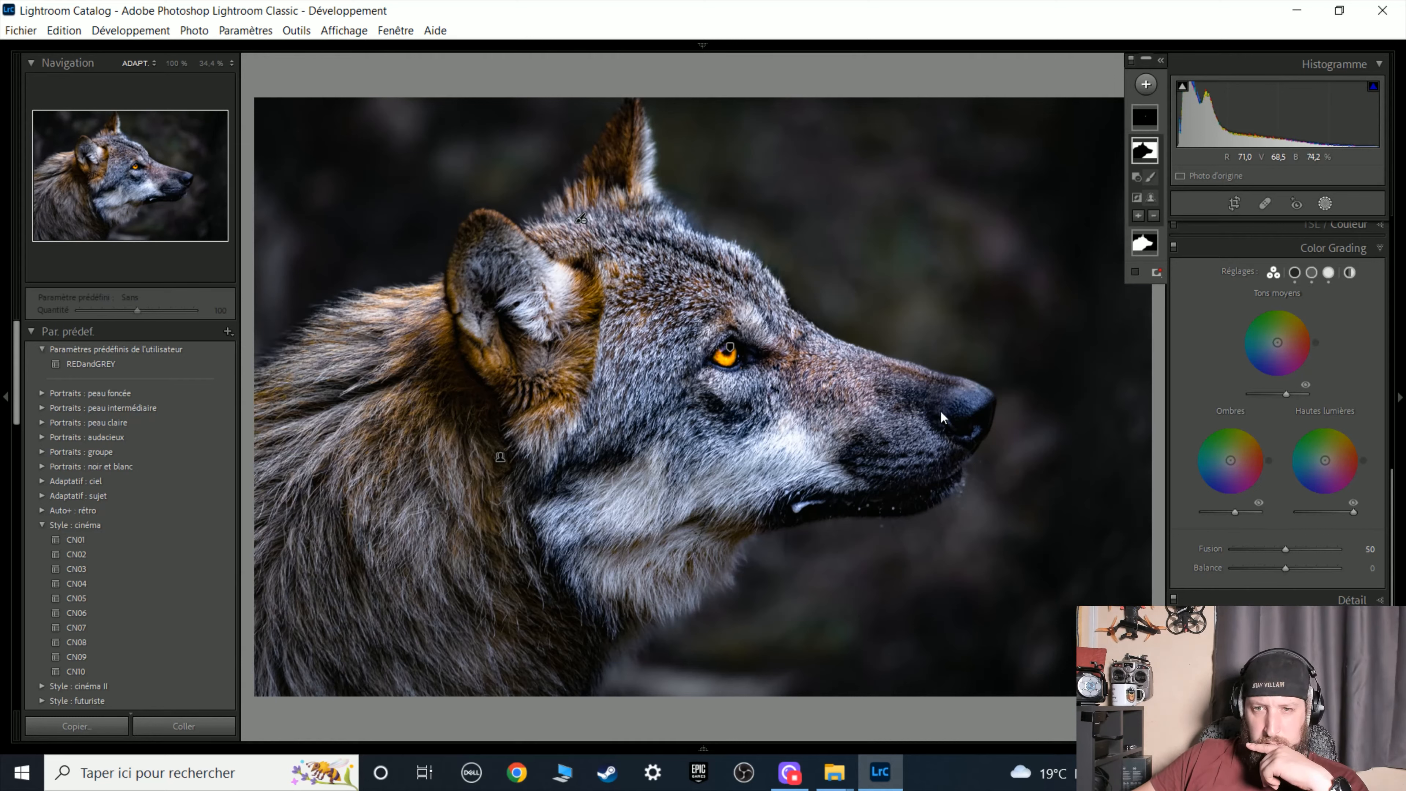
left_click_drag(1233, 512, 1225, 515)
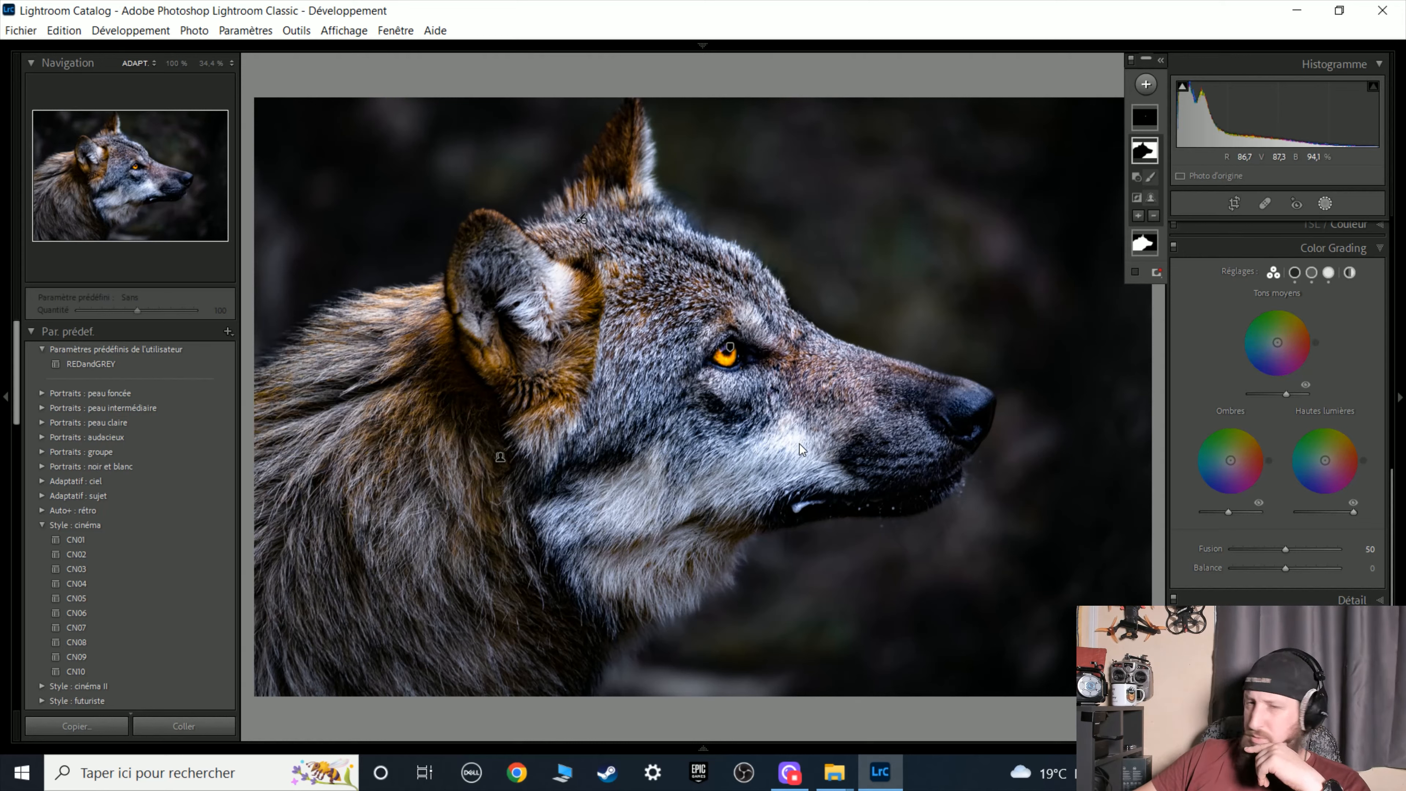
Step: Try raising the background mask's exposure to -0.16, and undo the change
scroll(1348, 400, "up", 10)
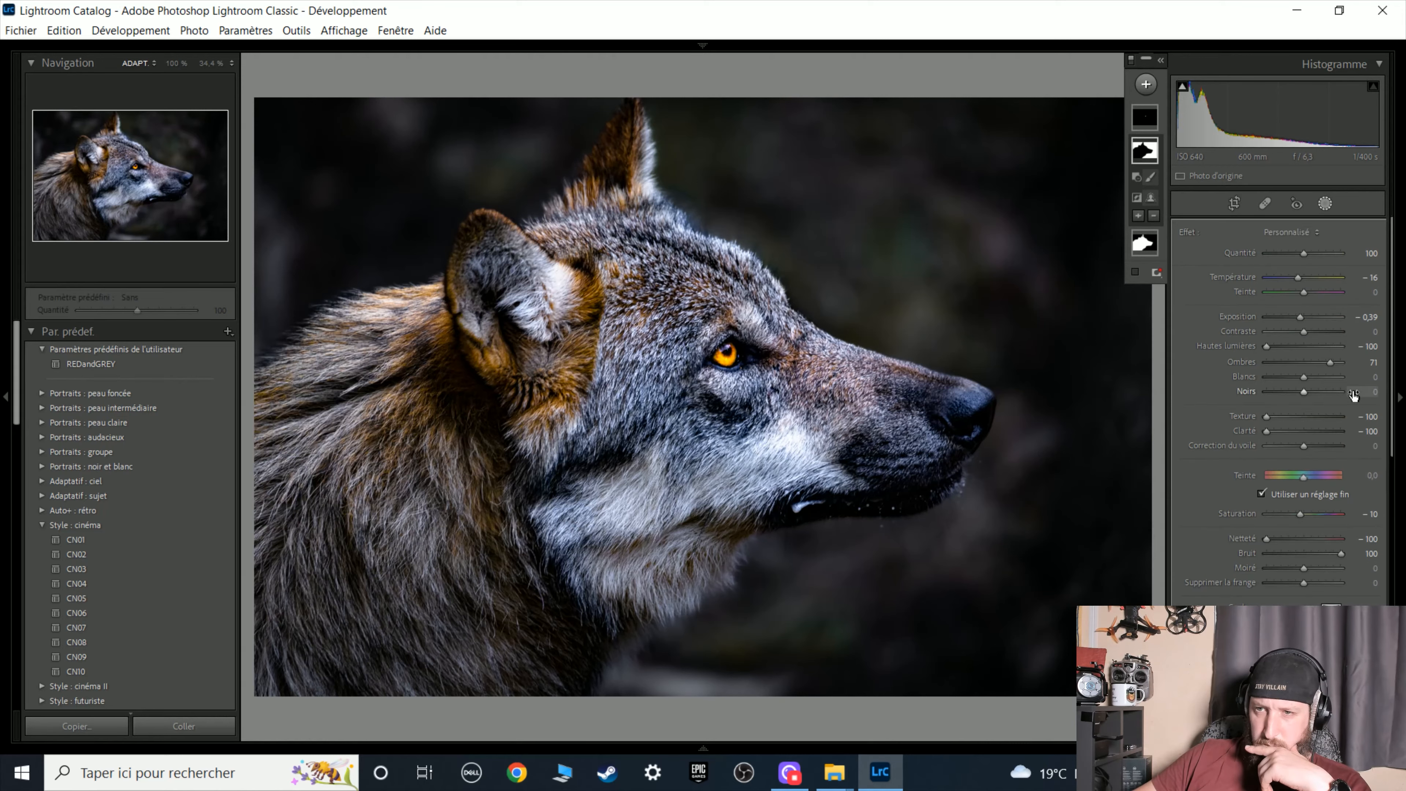
left_click_drag(1303, 324, 1304, 324)
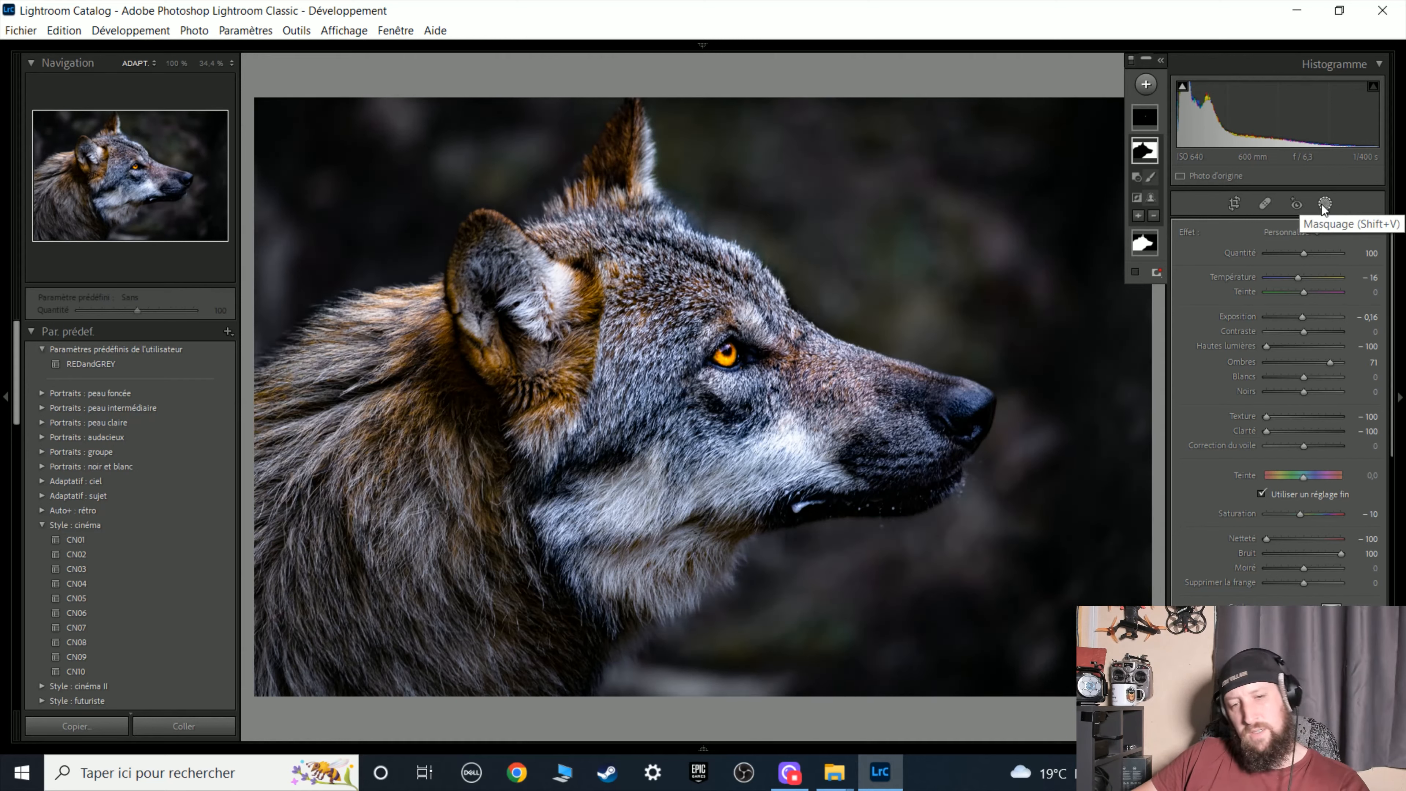
key("ctrl+z")
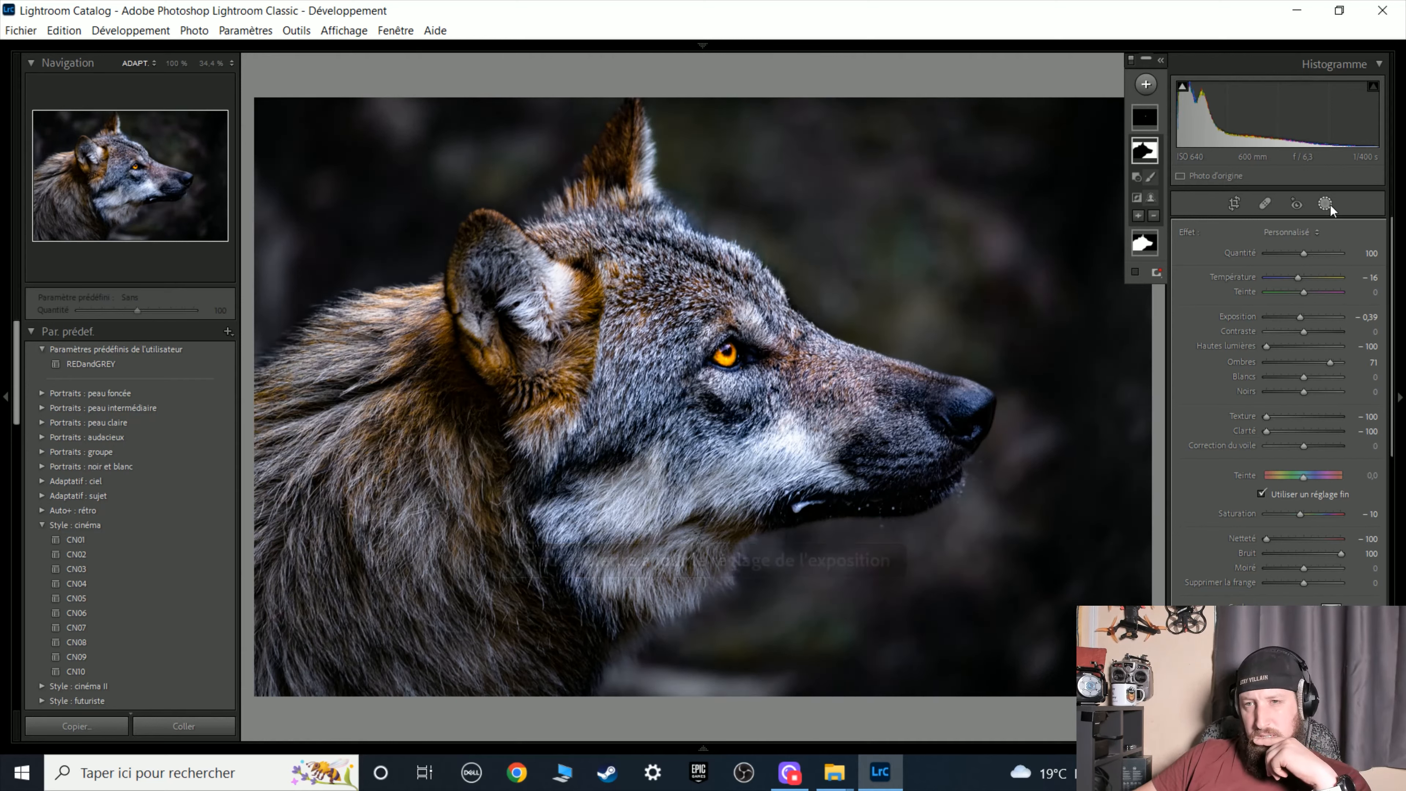
Step: Add a new brush mask and paint over the wolf's mouth, muzzle and nose, enlarging the brush to size 9.0
left_click(1146, 84)
left_click(1183, 155)
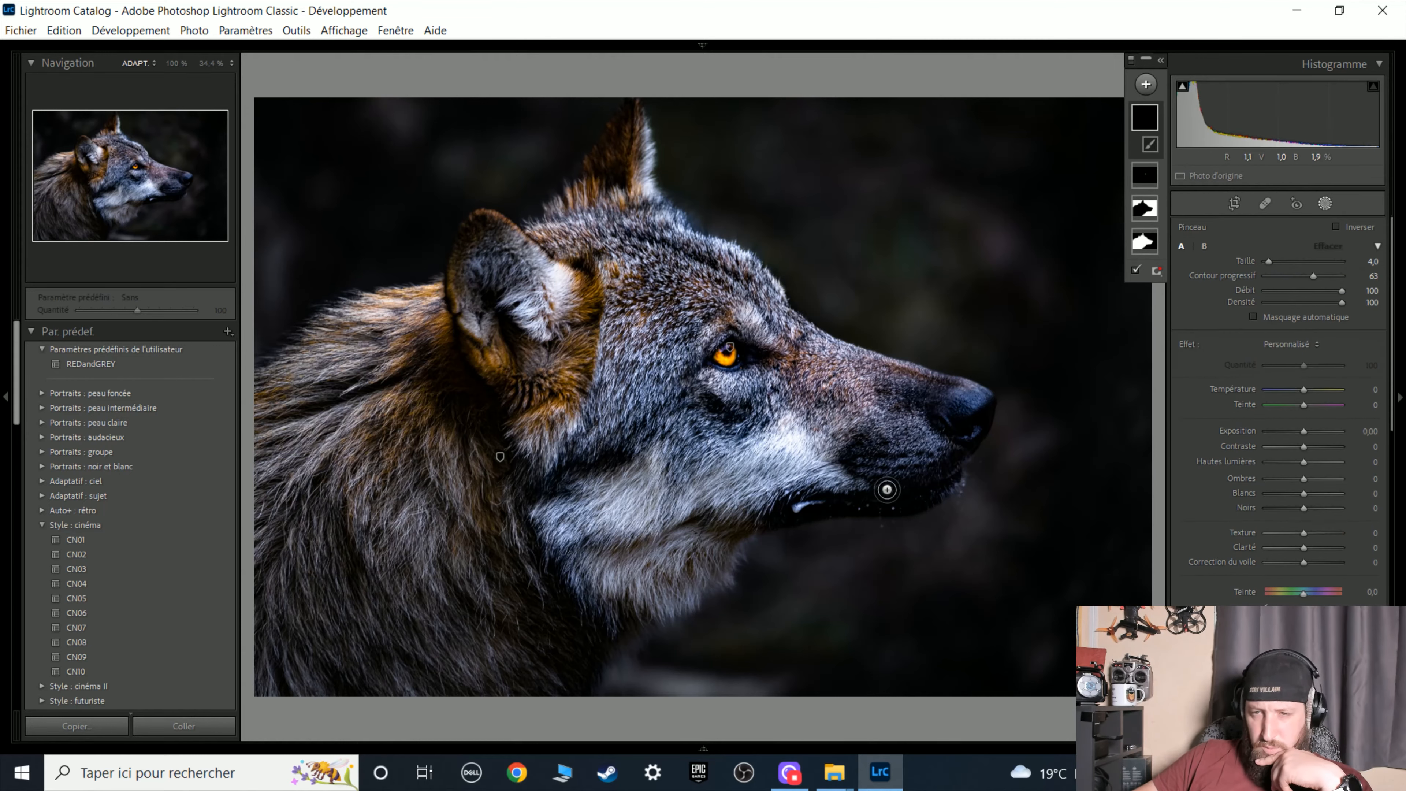
scroll(814, 507, "up", 2)
mouse_move(801, 511)
left_mouse_down()
mouse_move(907, 501)
mouse_move(937, 477)
left_mouse_up()
scroll(907, 421, "up", 3)
mouse_move(896, 400)
left_mouse_down()
mouse_move(964, 414)
mouse_move(986, 399)
mouse_move(975, 439)
mouse_move(941, 457)
mouse_move(853, 457)
mouse_move(886, 454)
left_mouse_up()
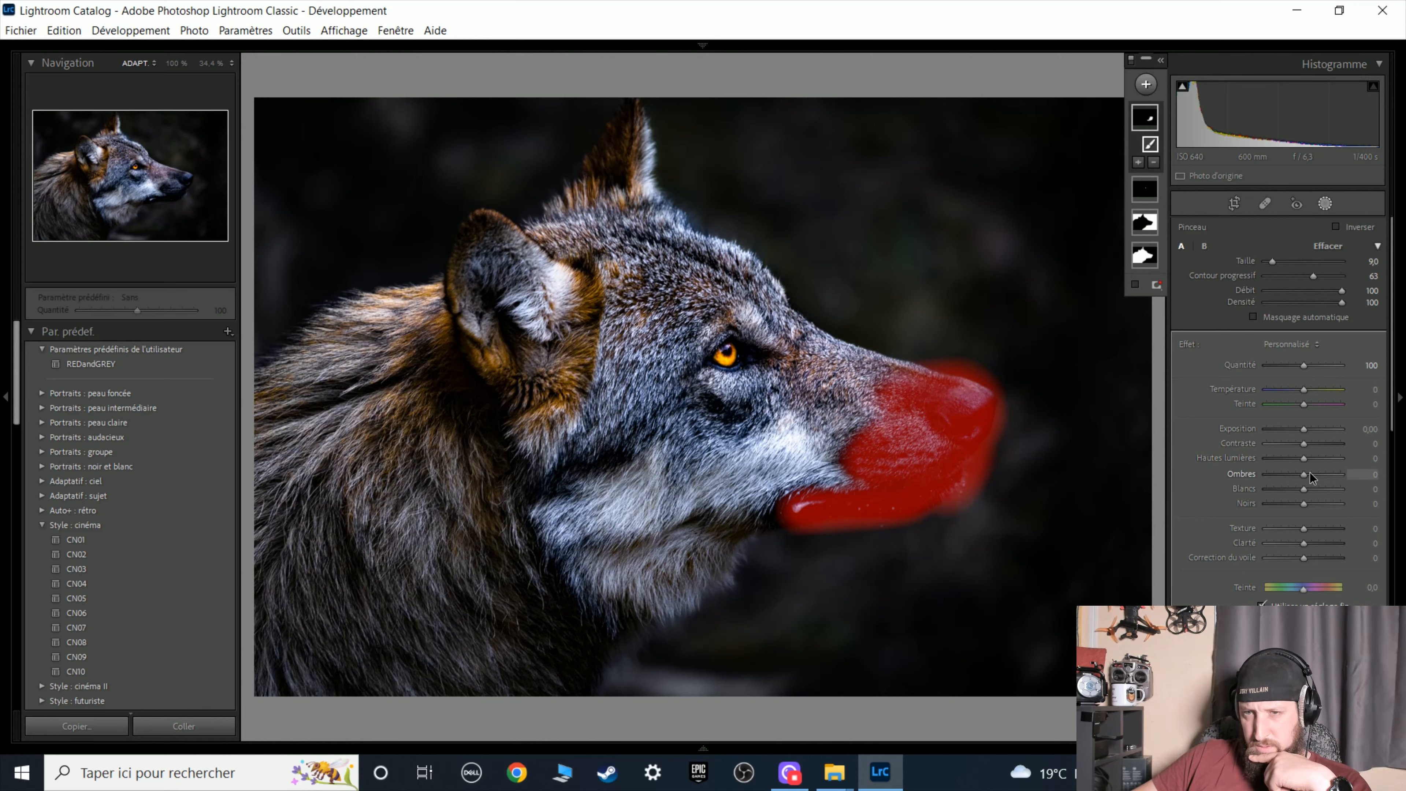
Step: Bring out detail in the muzzle mask with shadows 94, texture 25 and highlights 88, keeping clarity at 0
left_click_drag(1304, 475, 1318, 475)
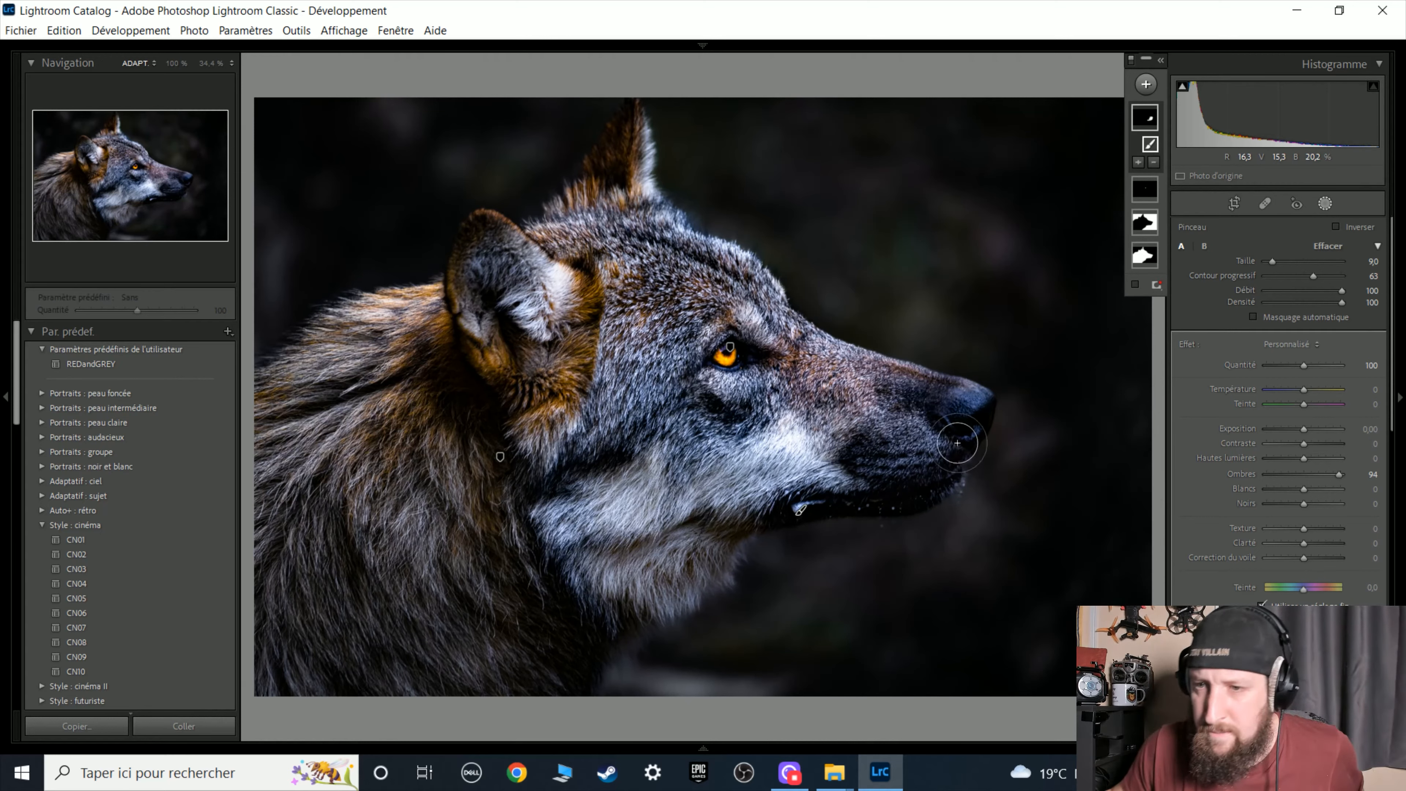
mouse_move(1300, 529)
left_mouse_down()
mouse_move(1326, 533)
mouse_move(1288, 547)
mouse_move(1301, 547)
left_mouse_up()
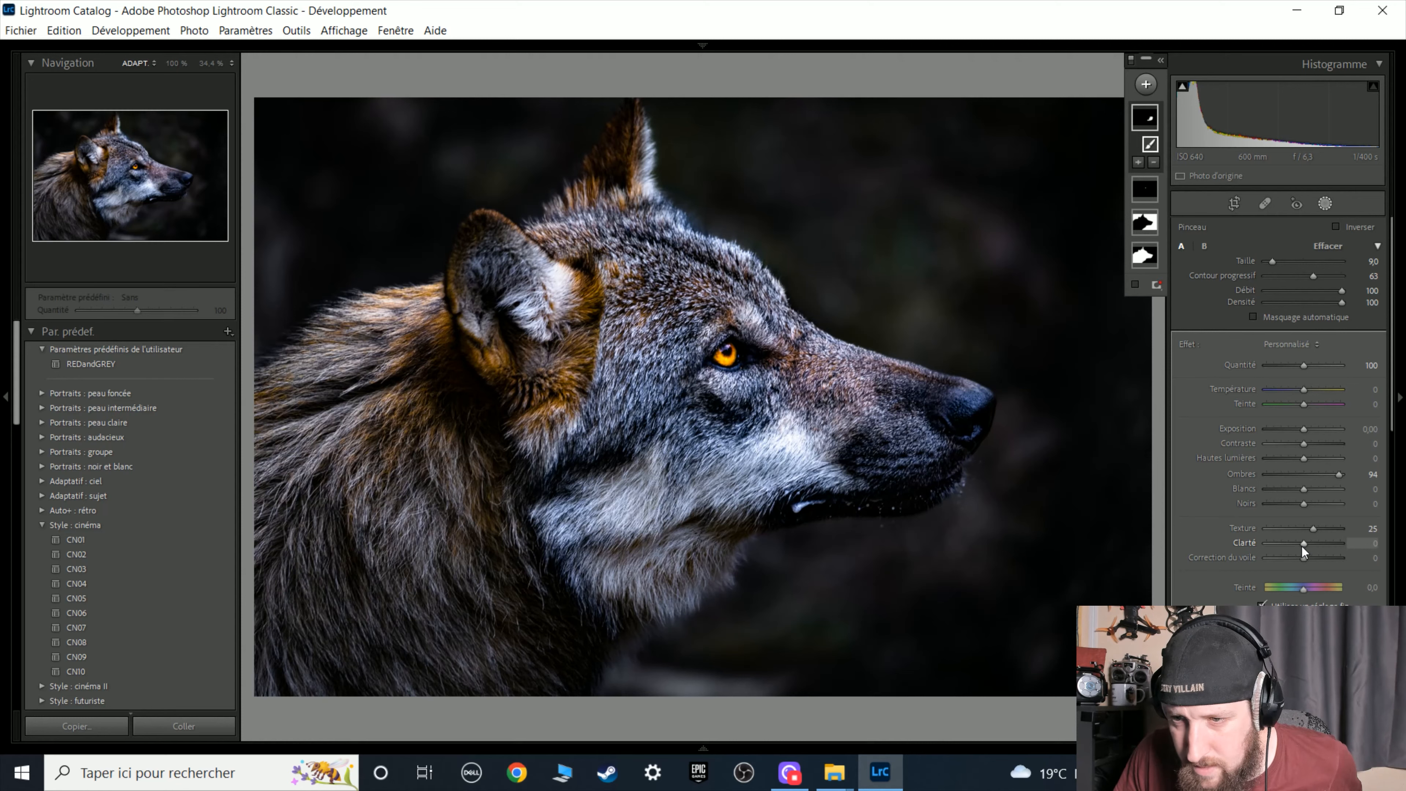
double_click(1302, 545)
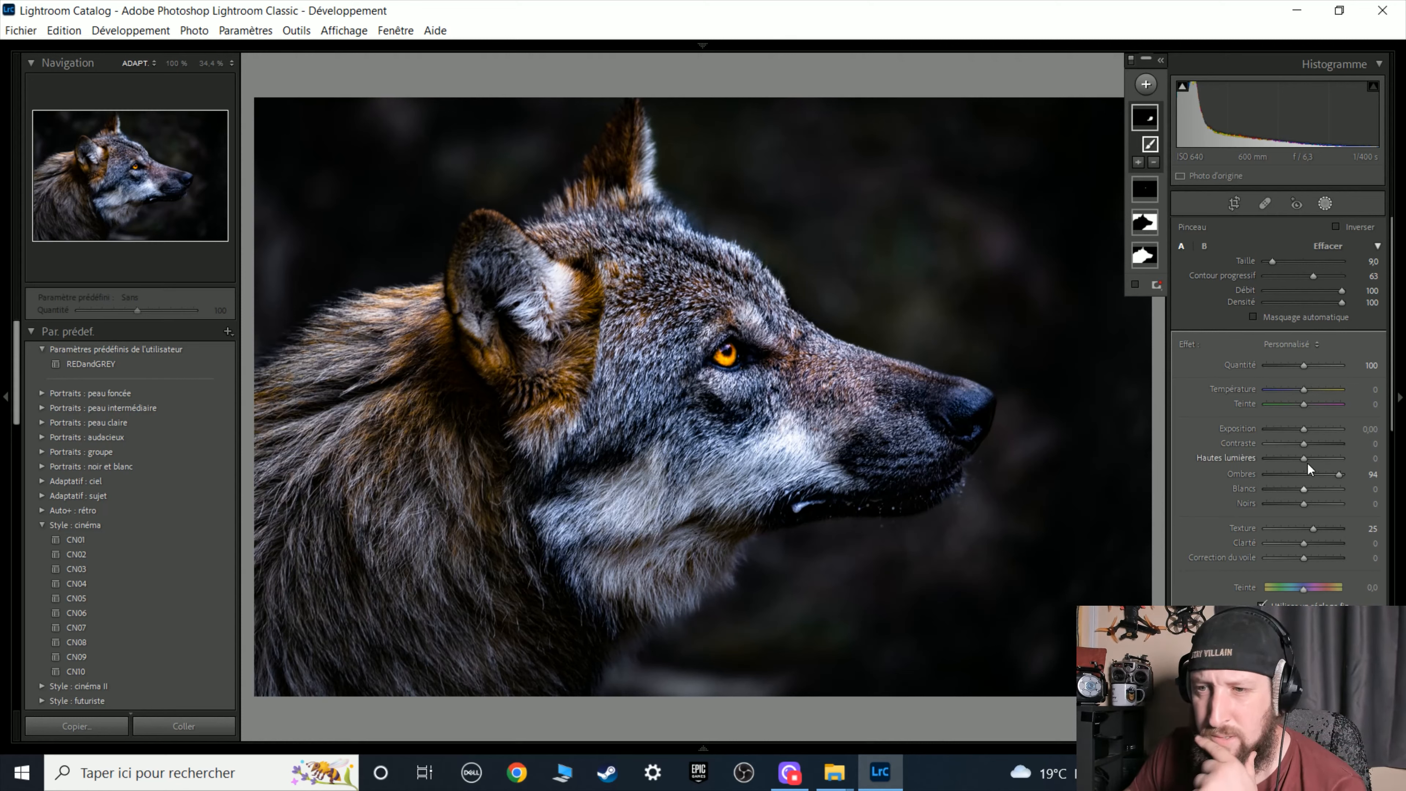
mouse_move(1306, 458)
left_mouse_down()
mouse_move(1349, 462)
mouse_move(1310, 466)
mouse_move(1335, 466)
left_mouse_up()
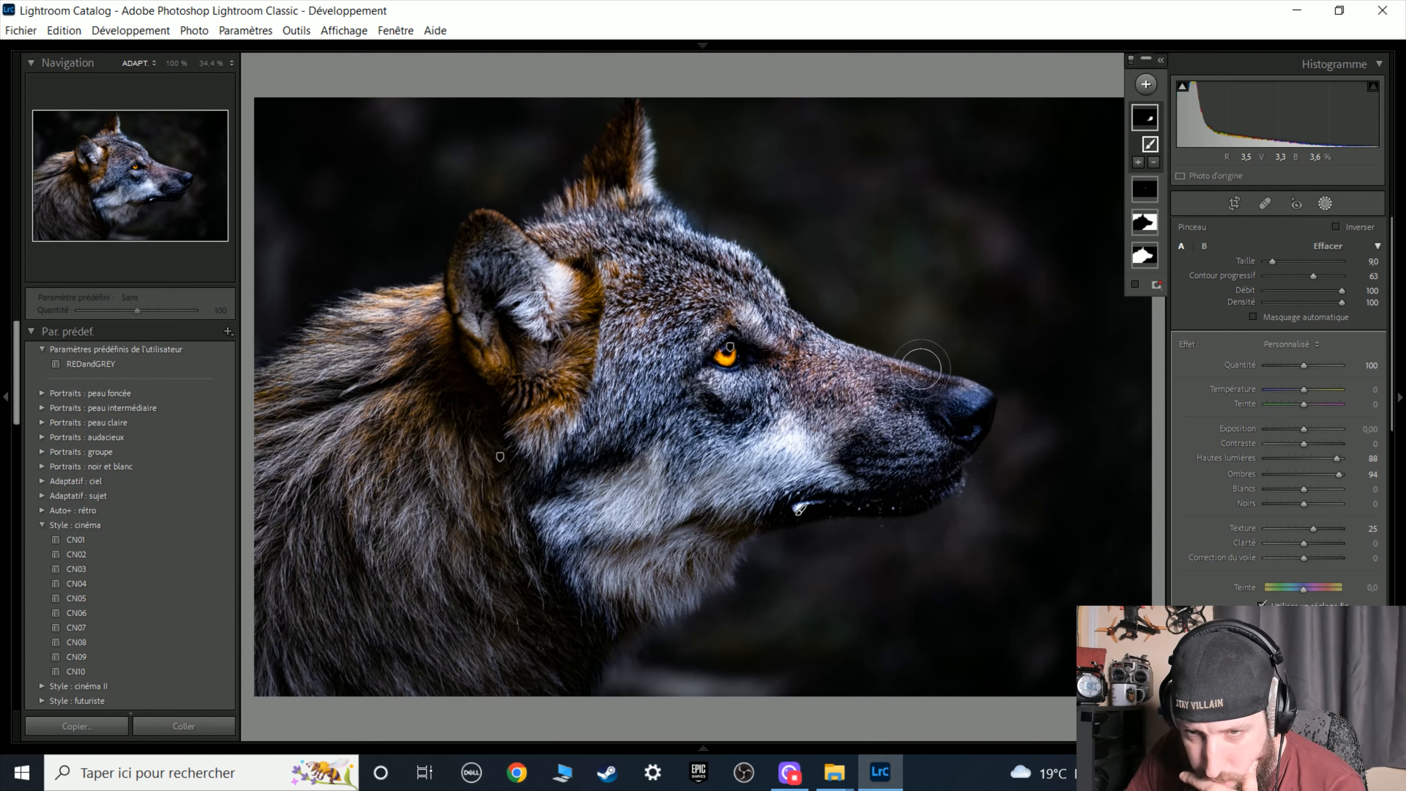
Step: Heal the white spot at the corner of the wolf's mouth with a size 76, feather 73 healing brush
left_click(1265, 203)
left_click(776, 580)
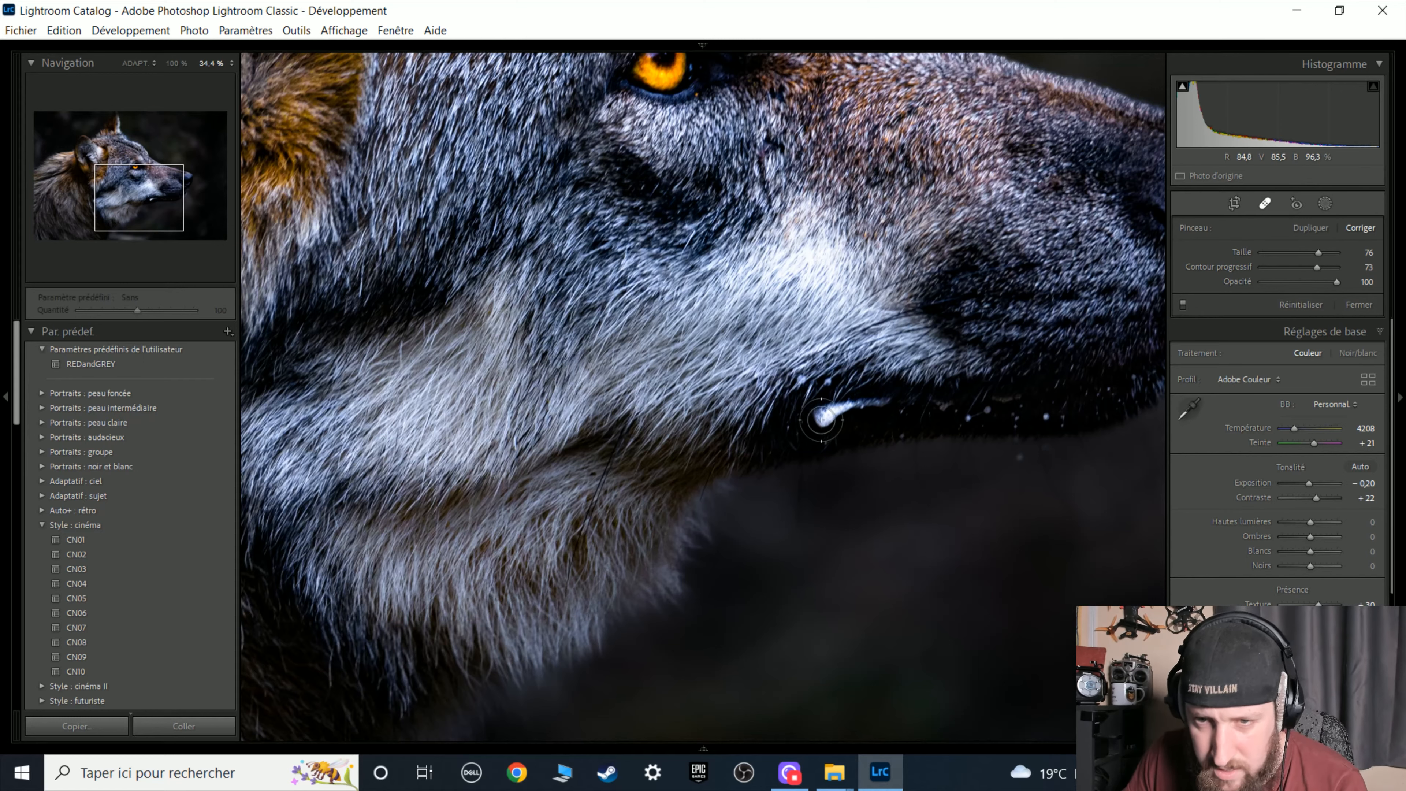
left_click_drag(819, 421, 882, 392)
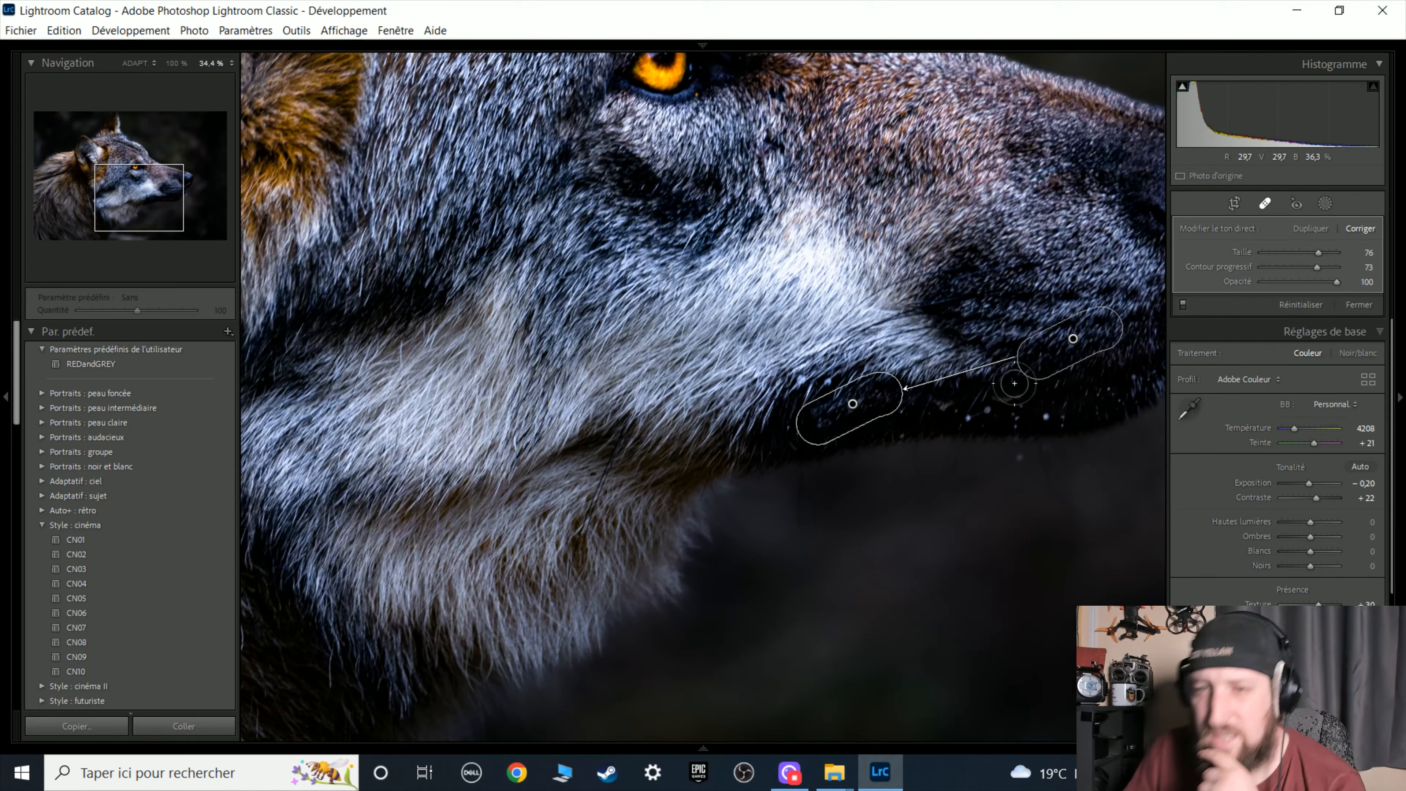
left_click(1263, 205)
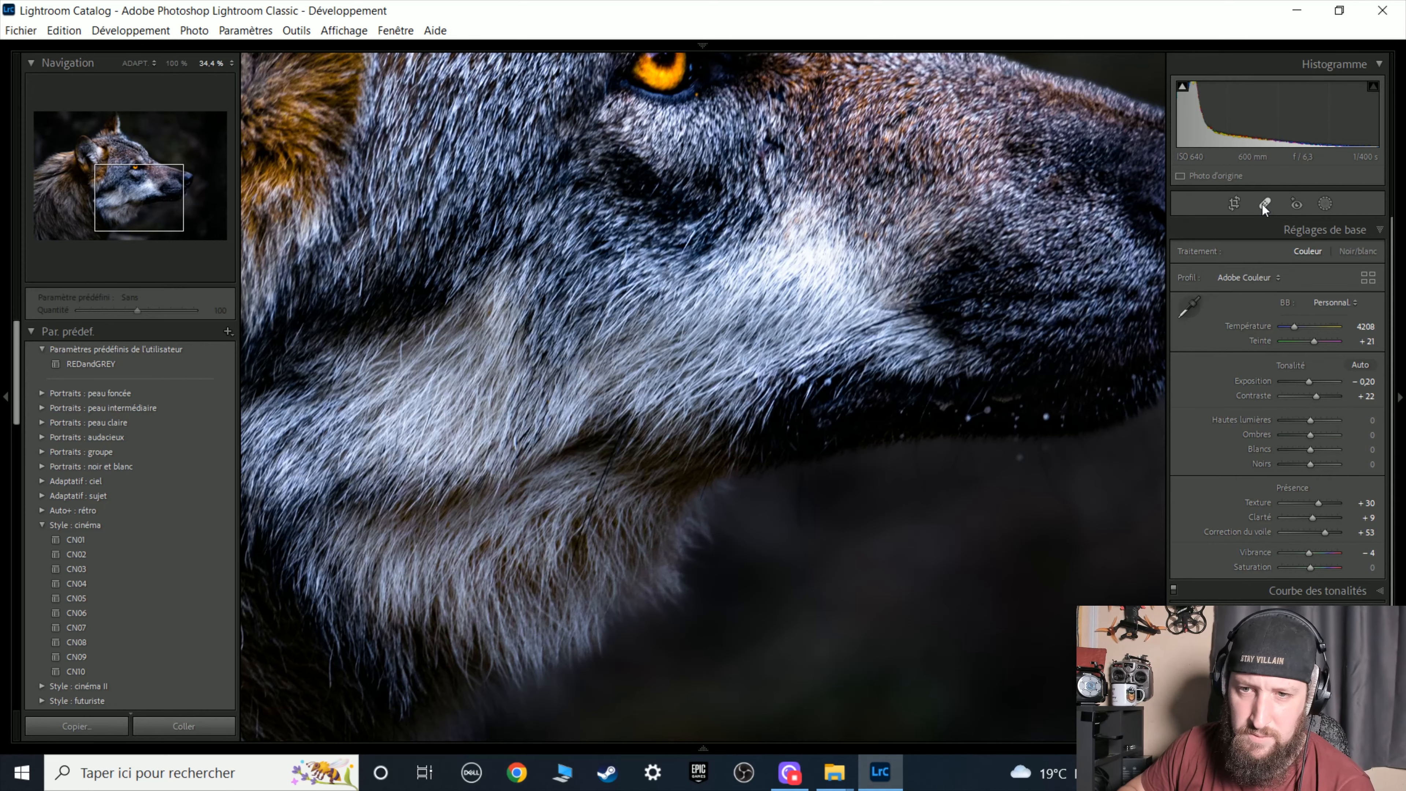
left_click(971, 266)
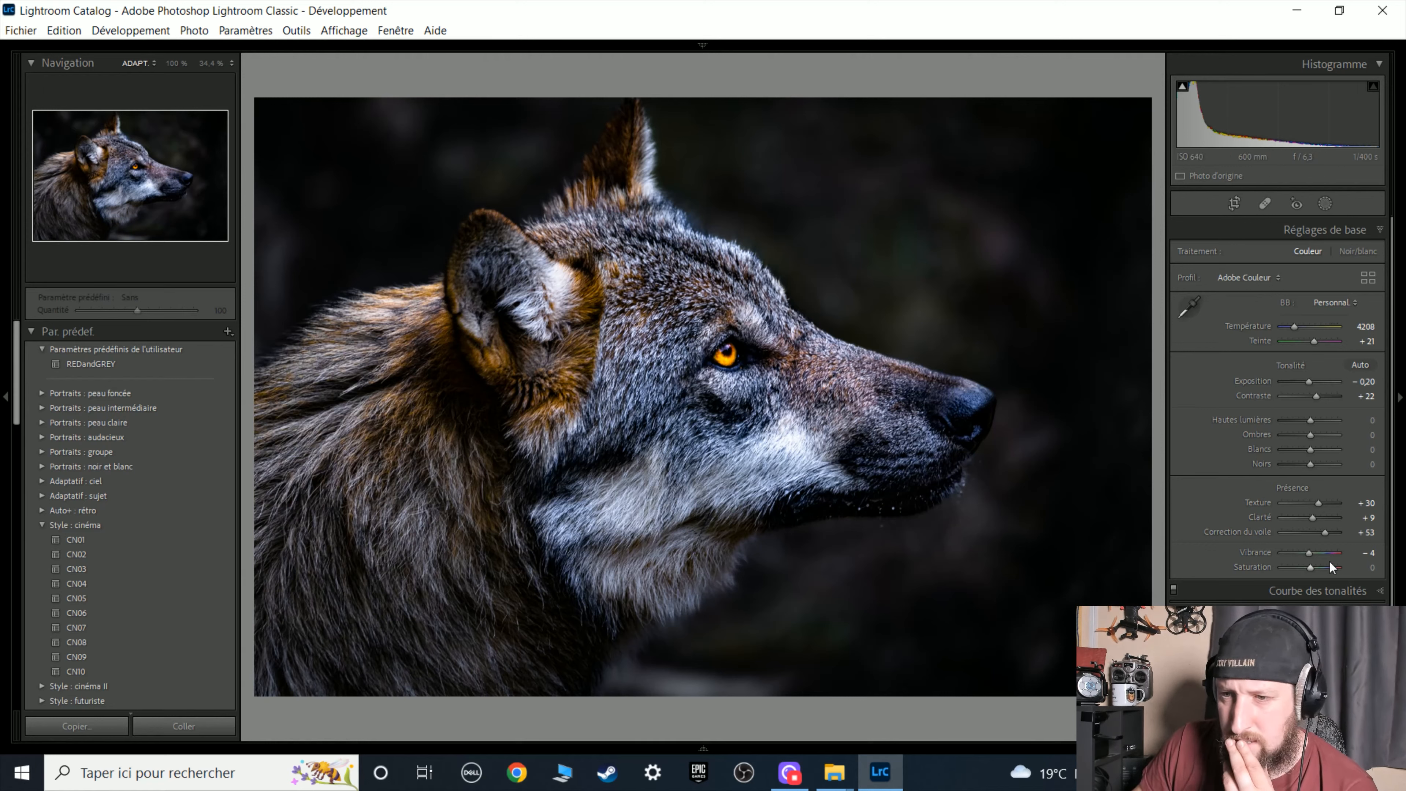
Step: Strengthen the post-crop vignette with amount -61 and roundness -58
scroll(1297, 477, "down", 2)
scroll(1277, 413, "down", 1)
left_click(1306, 671)
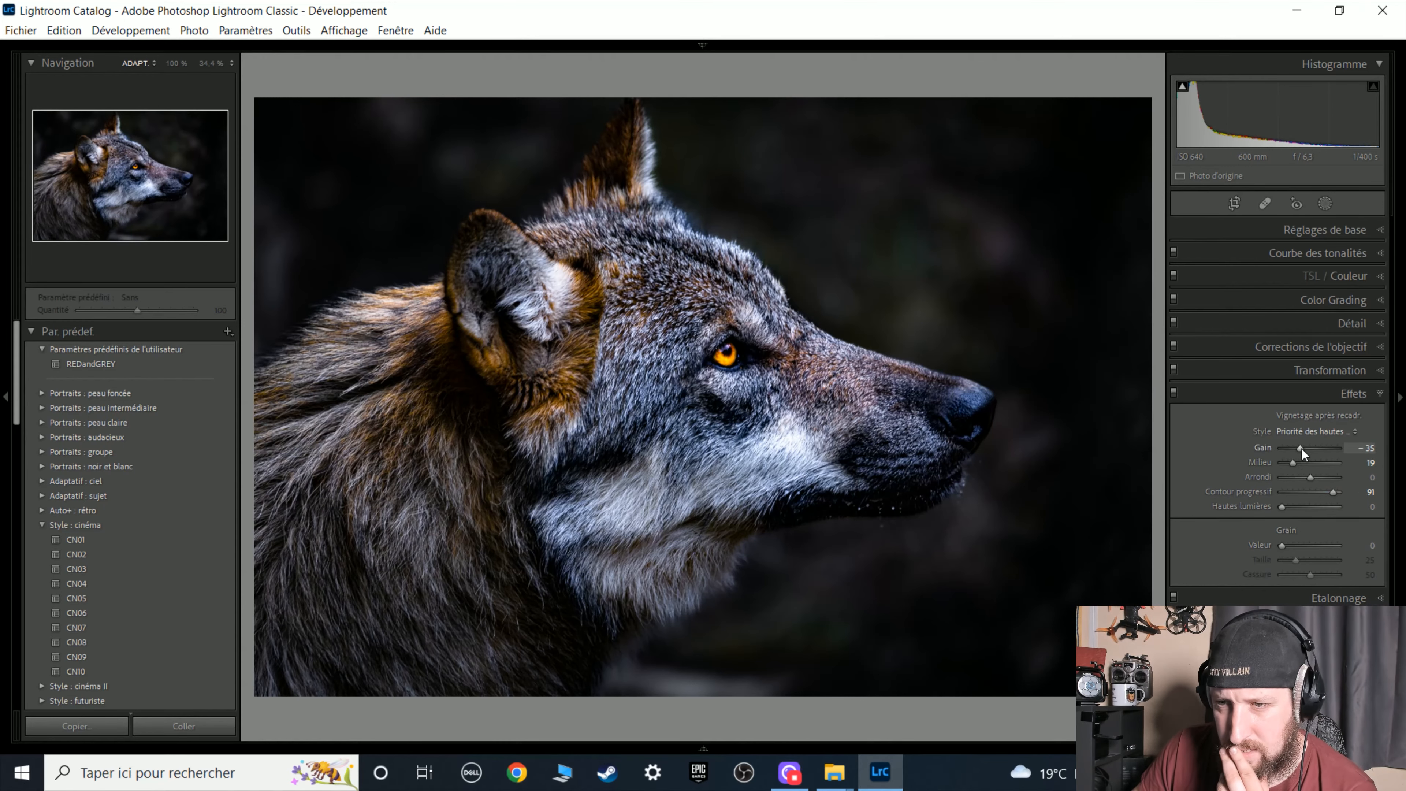
mouse_move(1292, 455)
left_mouse_down()
mouse_move(1309, 479)
mouse_move(1294, 485)
mouse_move(1294, 451)
left_mouse_up()
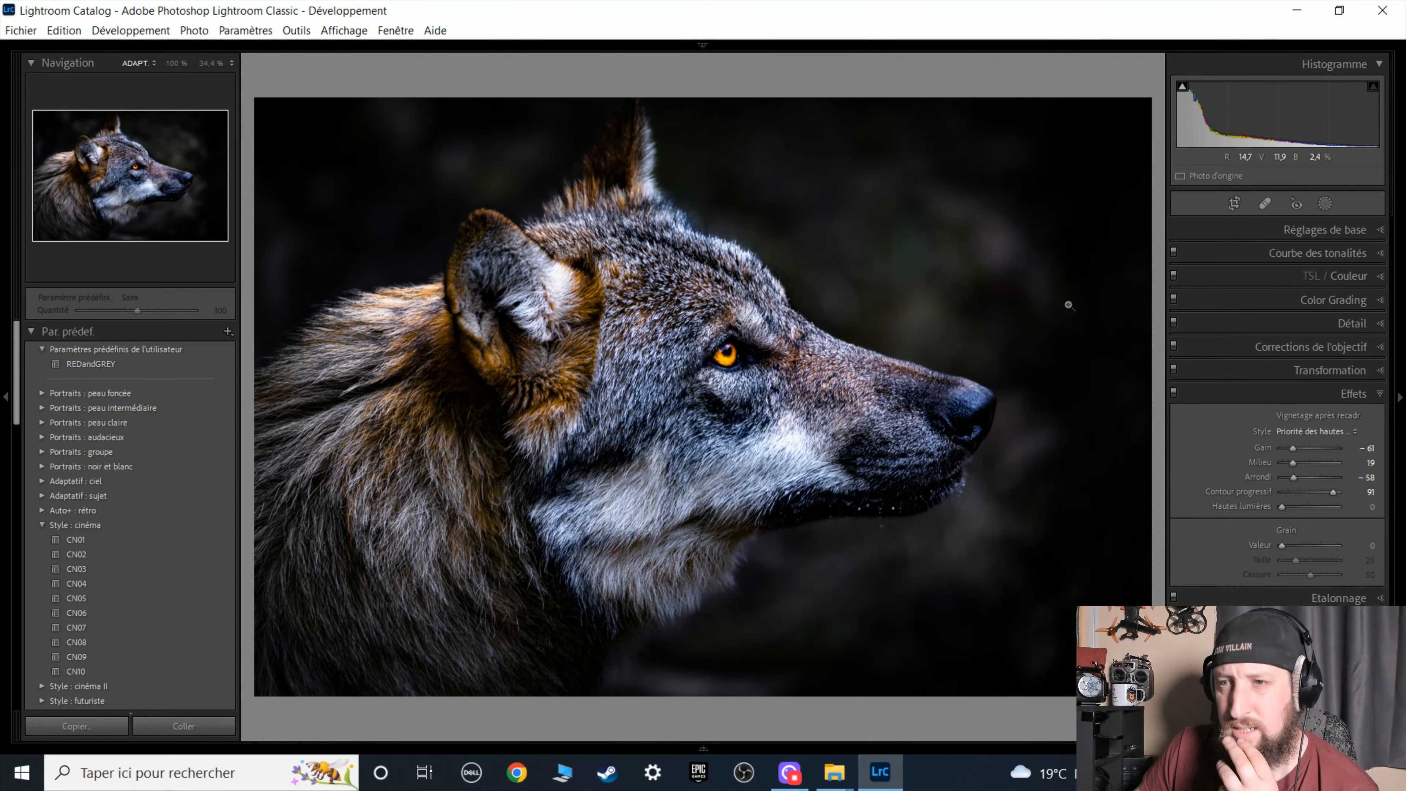
Step: Tint the Color Grading midtones with hue 249 and saturation 16, and the highlights with hue 13 and saturation 25
left_click(1354, 283)
left_click(1334, 391)
mouse_move(1277, 395)
left_mouse_down()
mouse_move(1255, 412)
mouse_move(1275, 400)
left_mouse_up()
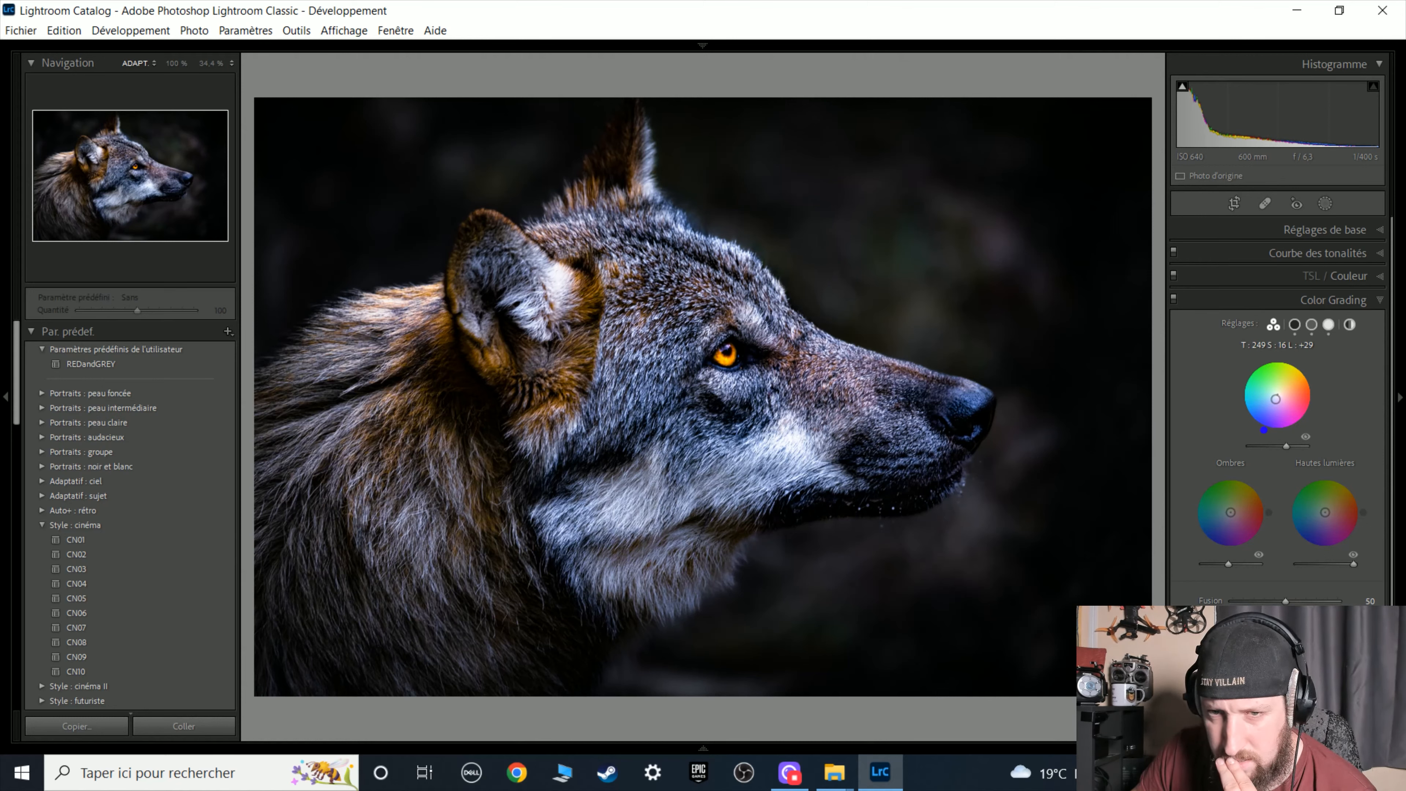
left_click_drag(1325, 512, 1333, 511)
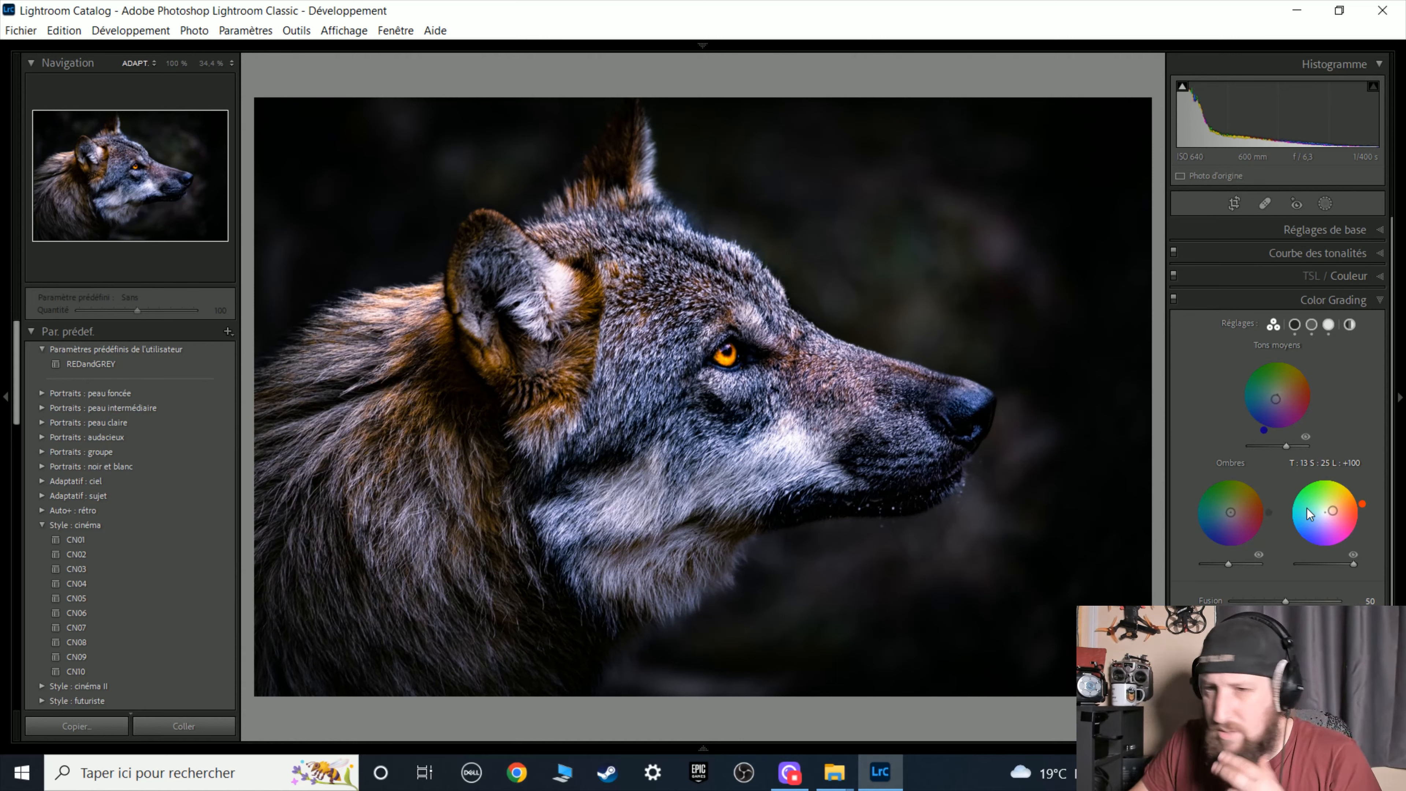
Step: Fine-tune the Color Grading shadows tint and compare the photo before and after editing side by side
mouse_move(1239, 523)
left_mouse_down()
mouse_move(1222, 523)
mouse_move(1237, 515)
left_mouse_up()
left_click_drag(1232, 510, 1232, 518)
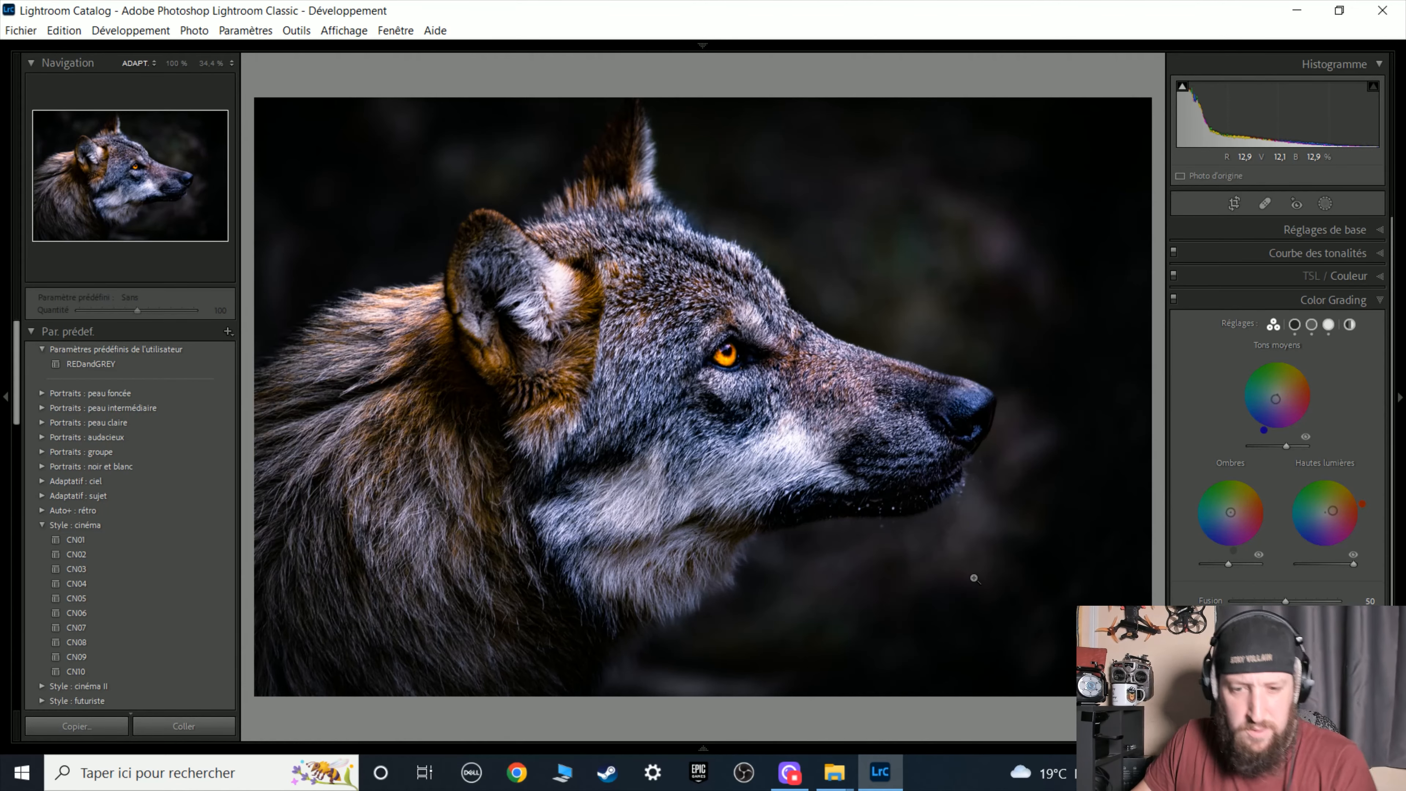
key("y")
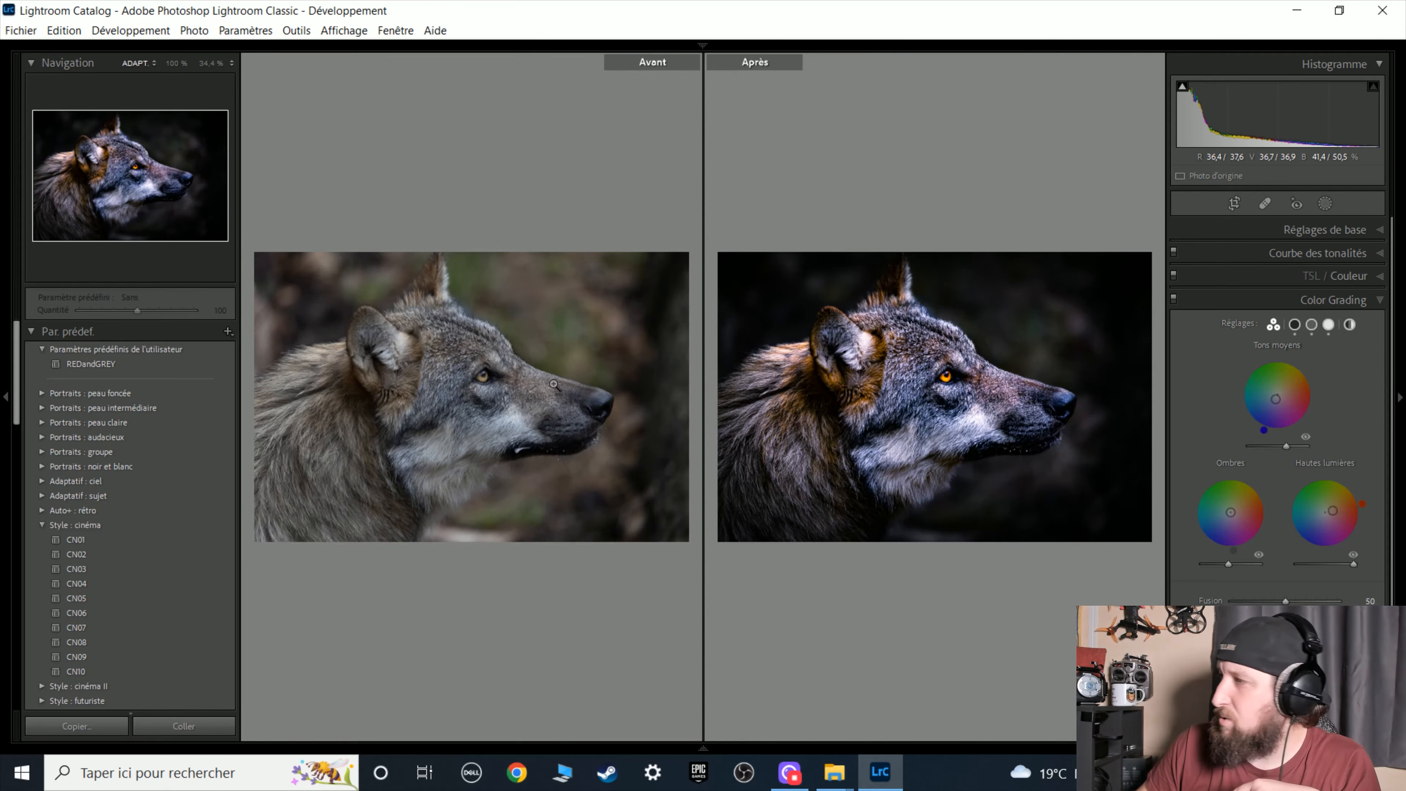
key("y")
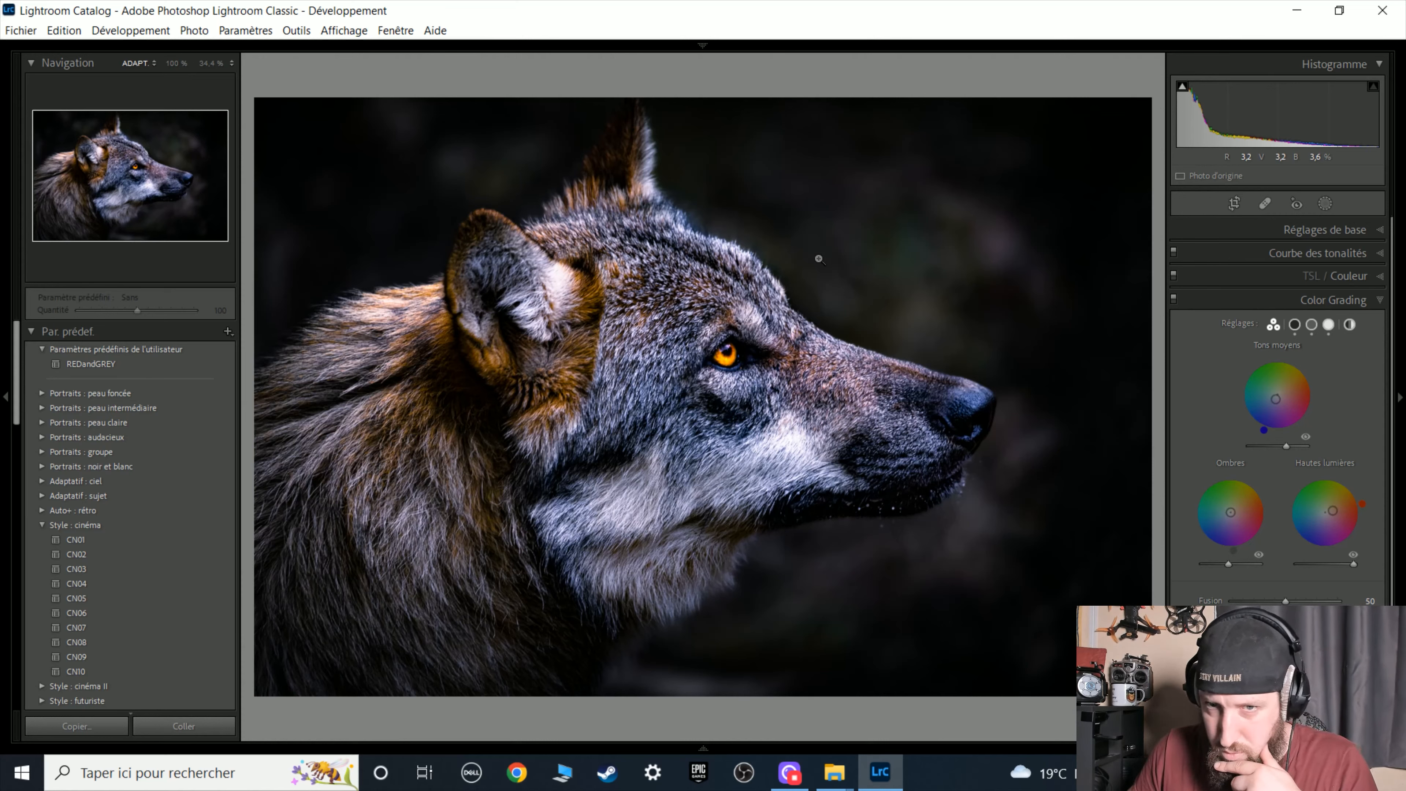
Step: Create a brush mask with size 9 and feather 63 and paint over the wolf's far ear
left_click(1324, 205)
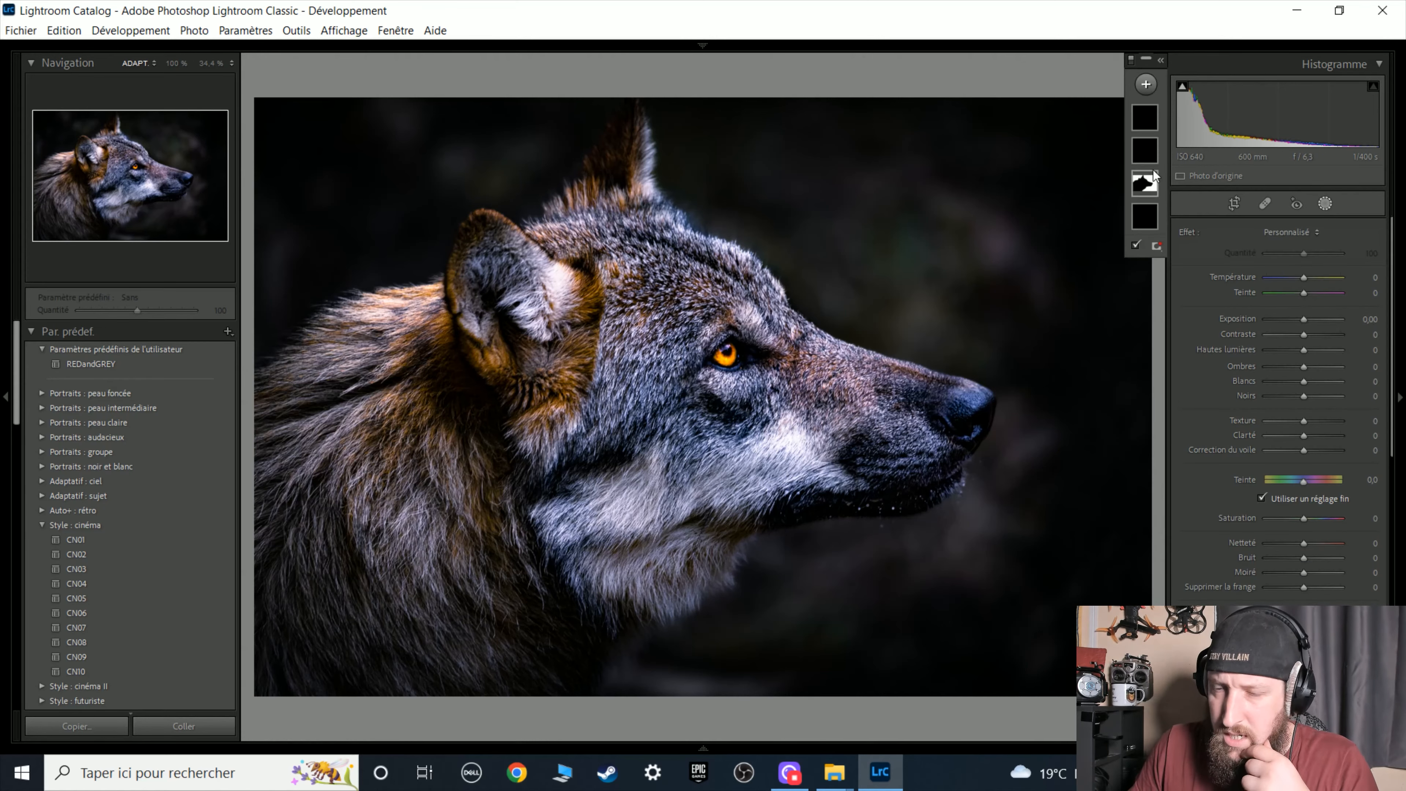
left_click(1146, 84)
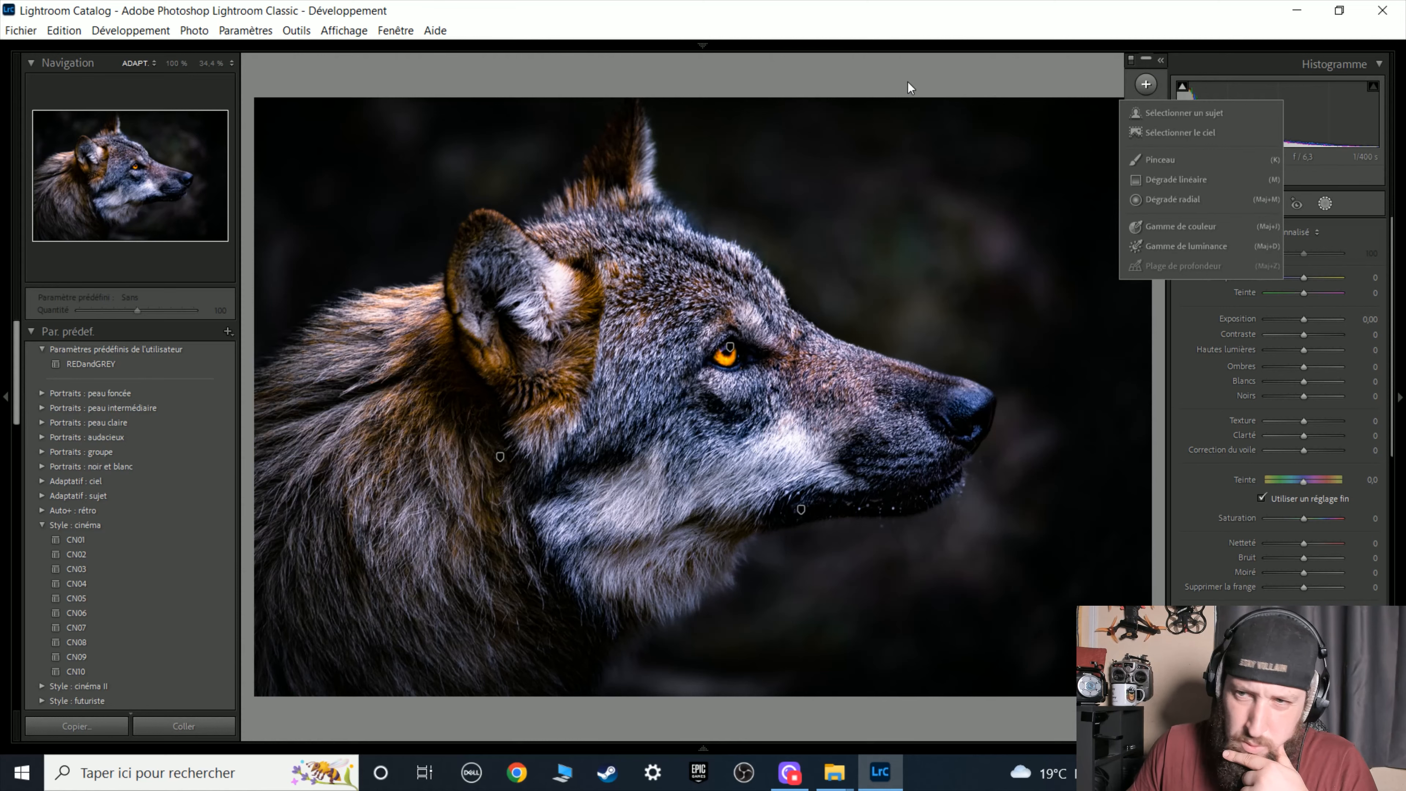
left_click(1168, 162)
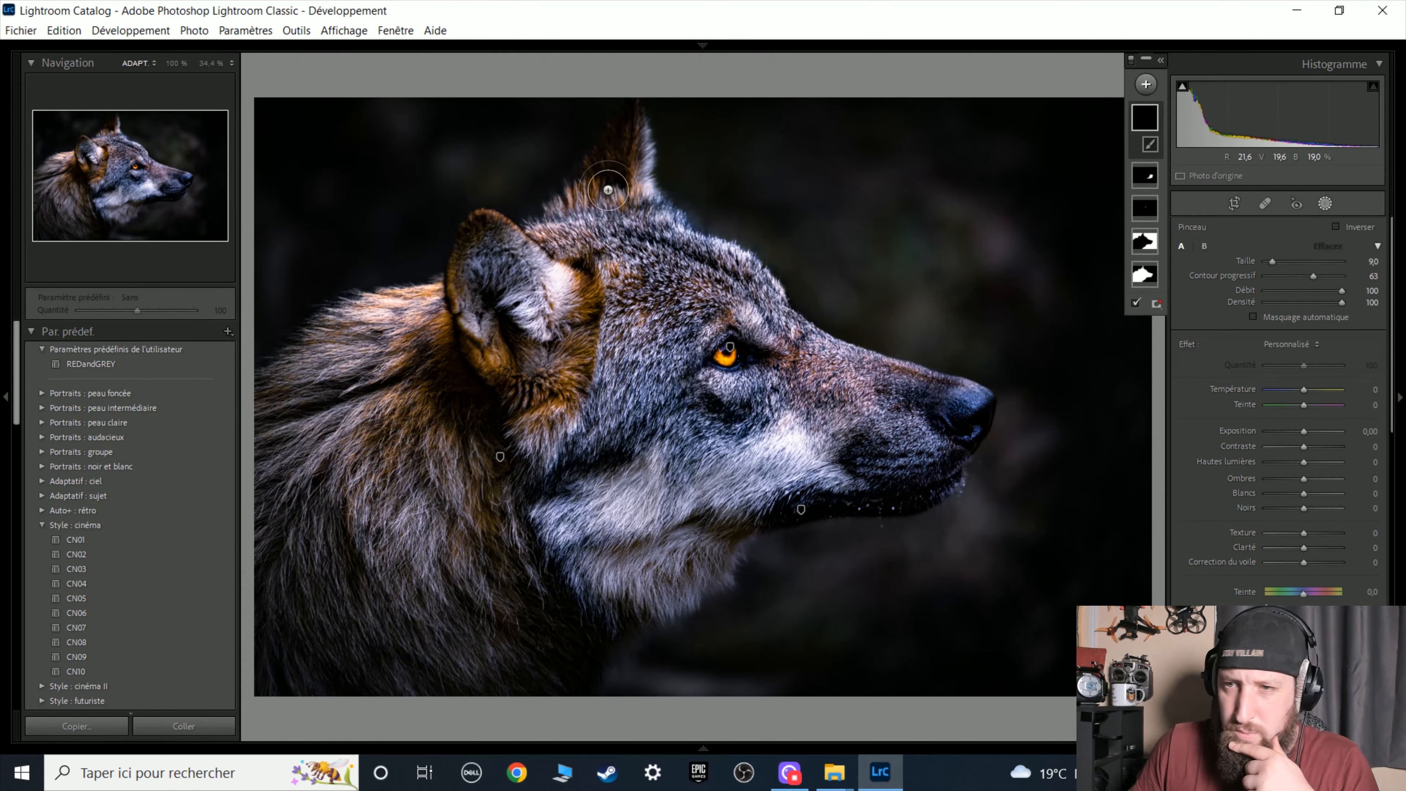
mouse_move(599, 201)
left_mouse_down()
mouse_move(634, 125)
mouse_move(601, 188)
left_mouse_up()
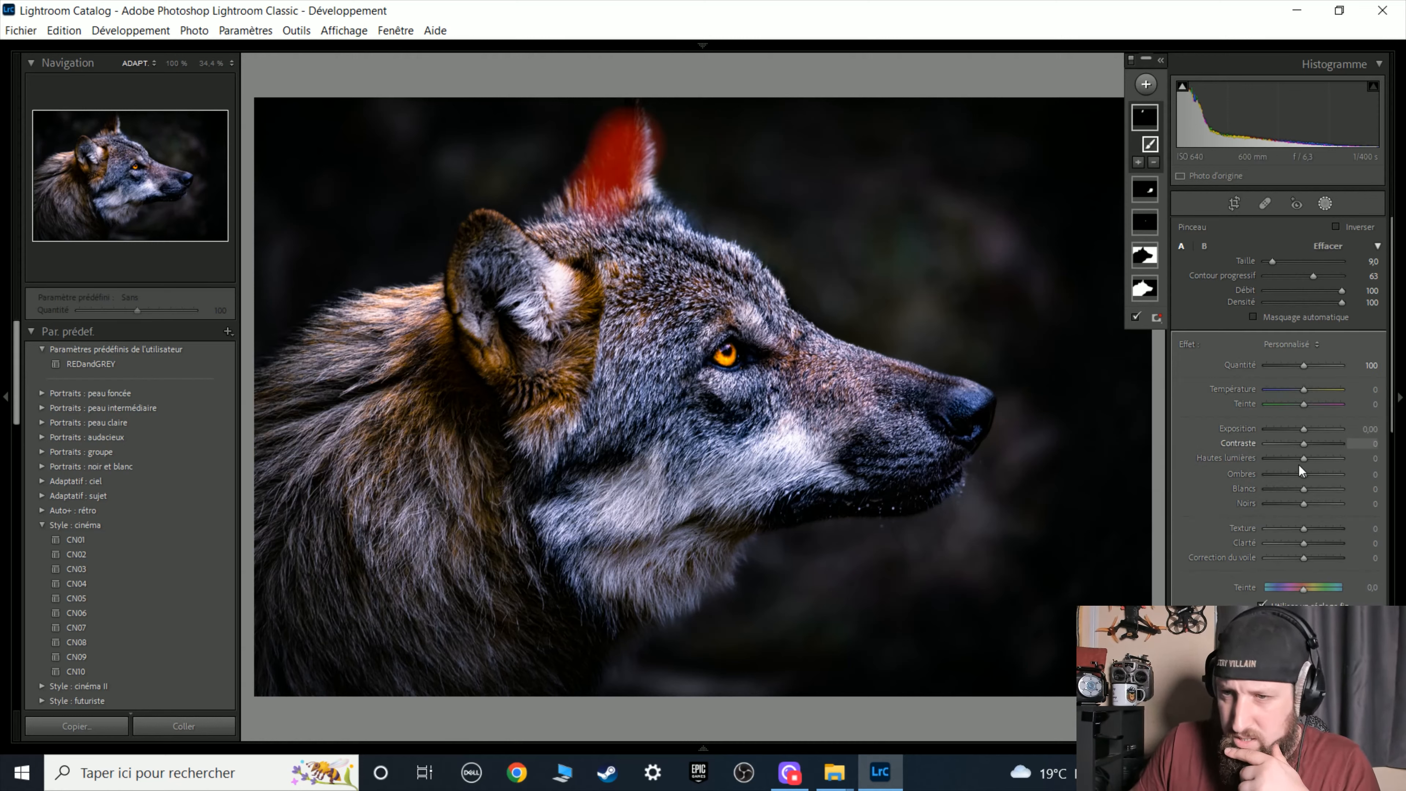
Step: Brighten the far-ear mask with shadows 43 and exposure 0.31, and extend it at the ear tip with a size 8 brush
mouse_move(1303, 476)
left_mouse_down()
mouse_move(1346, 484)
mouse_move(1298, 478)
left_mouse_up()
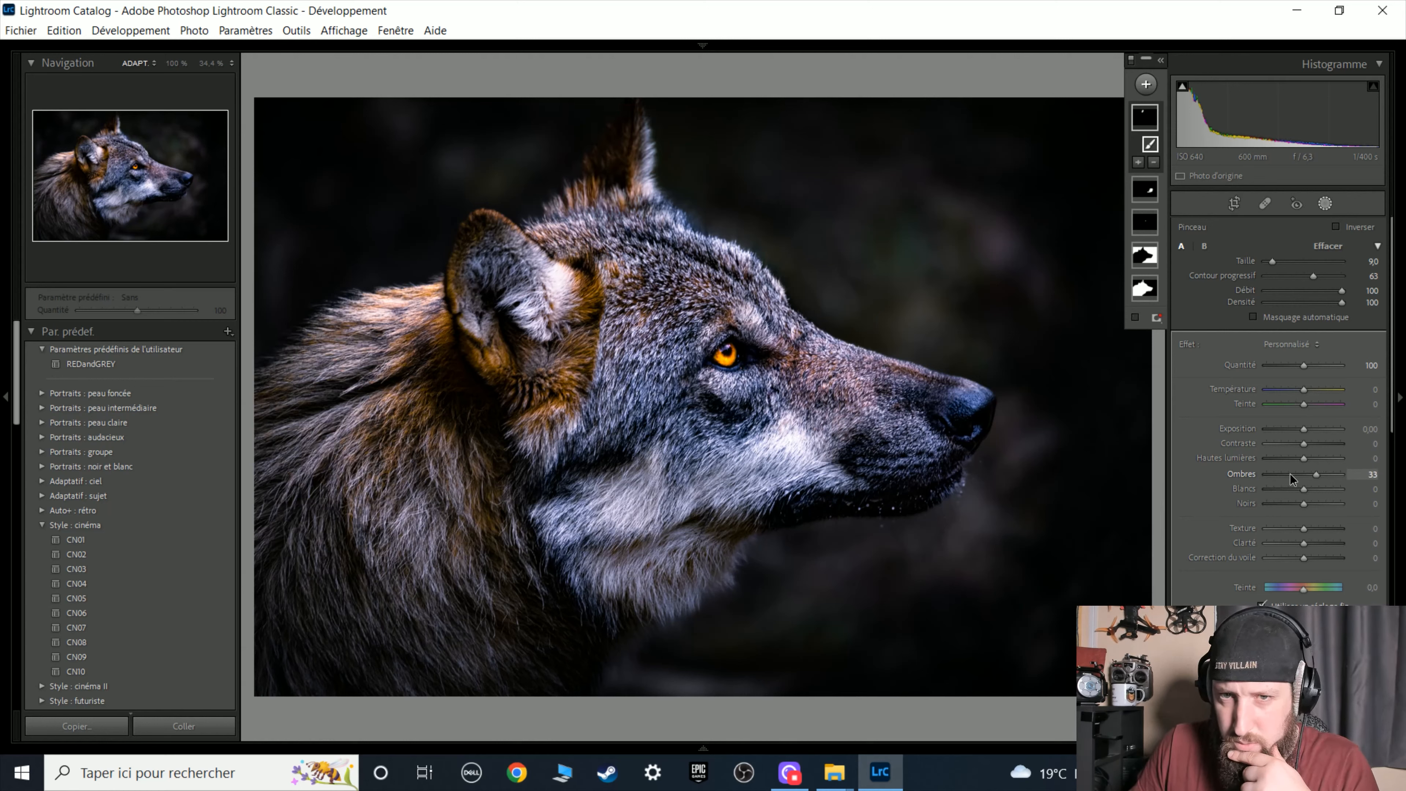
mouse_move(1303, 435)
left_mouse_down()
mouse_move(1317, 437)
mouse_move(1305, 436)
left_mouse_up()
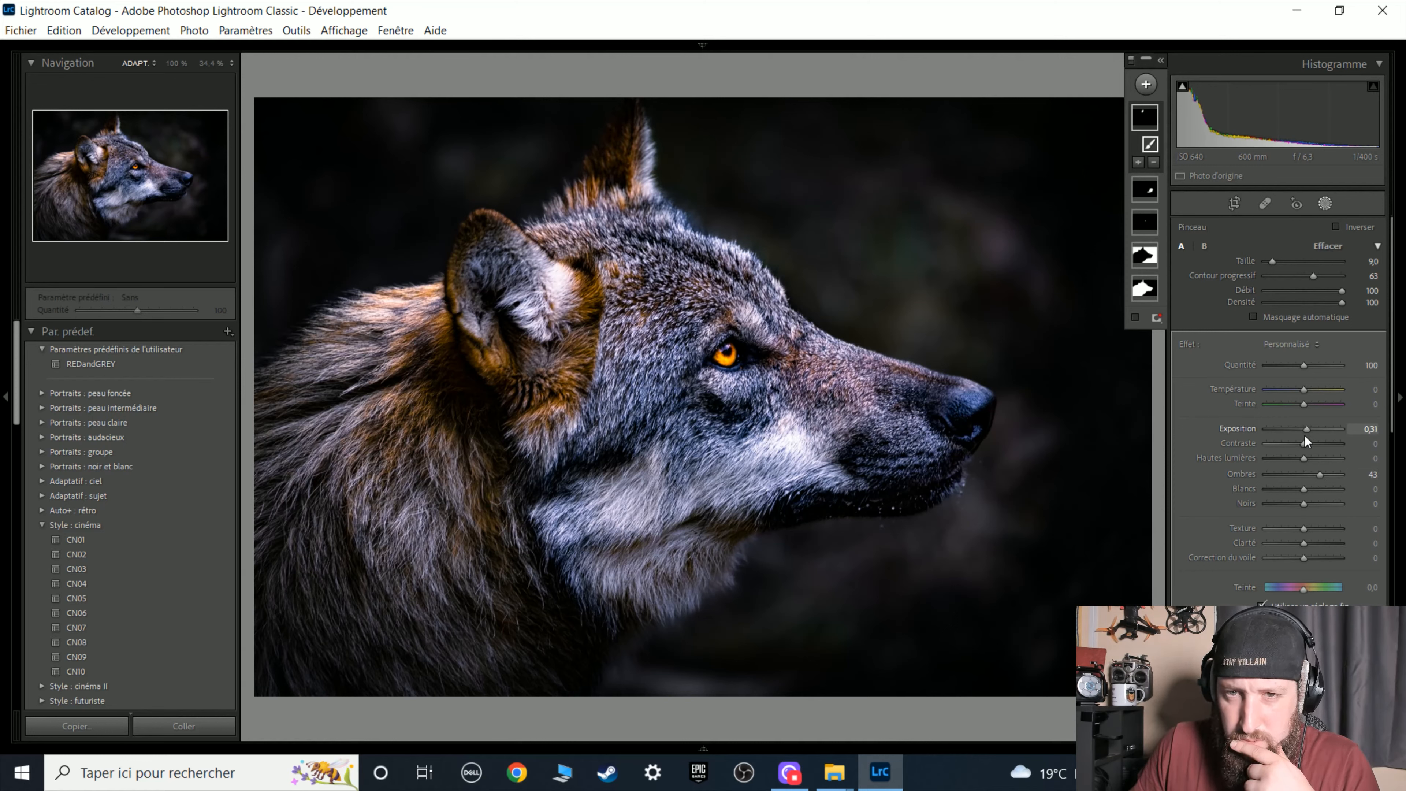
scroll(599, 201, "up", 1)
scroll(623, 145, "down", 2)
mouse_move(629, 119)
left_mouse_down()
mouse_move(604, 161)
mouse_move(628, 119)
left_mouse_up()
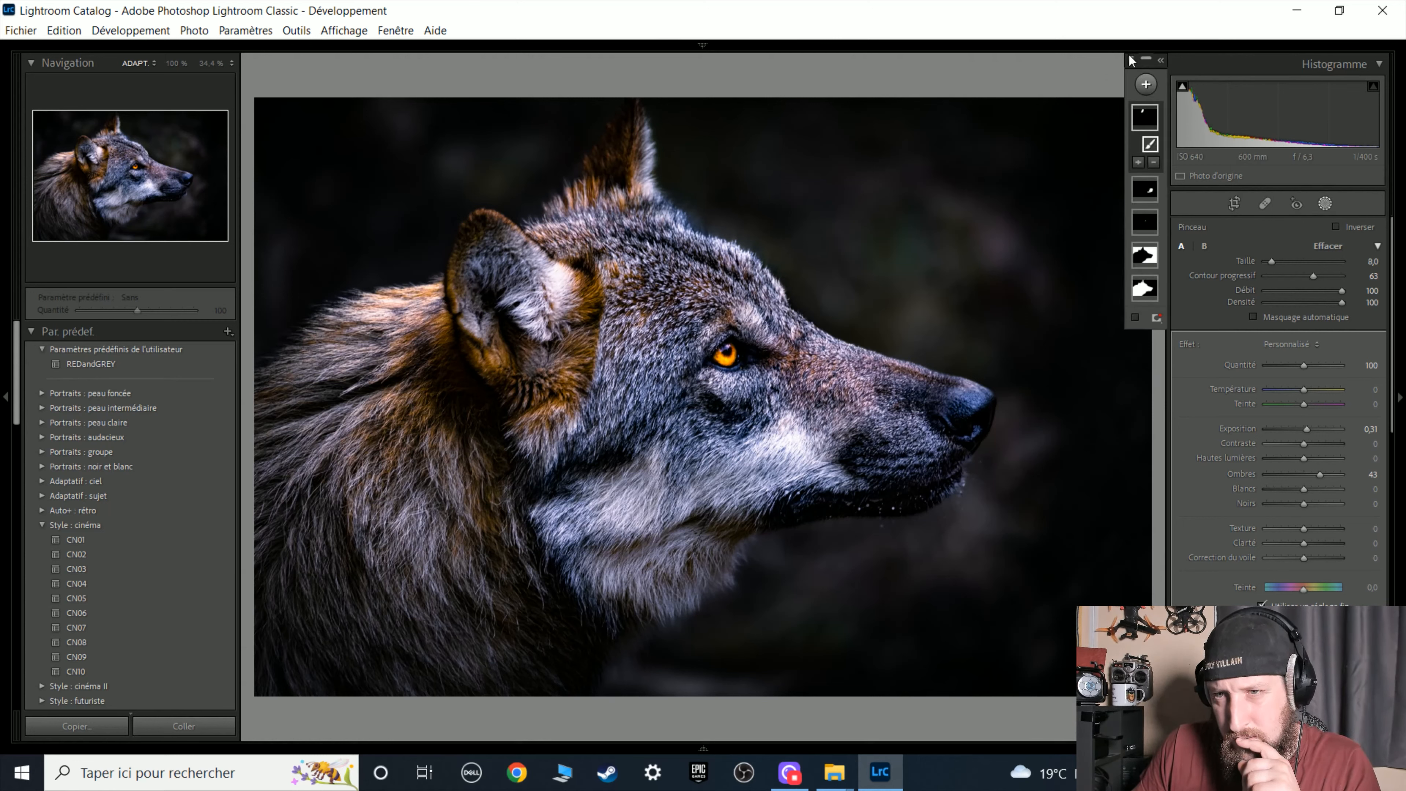
Step: Hide and show the far-ear mask to compare its effect, and leave masking
right_click(1144, 117)
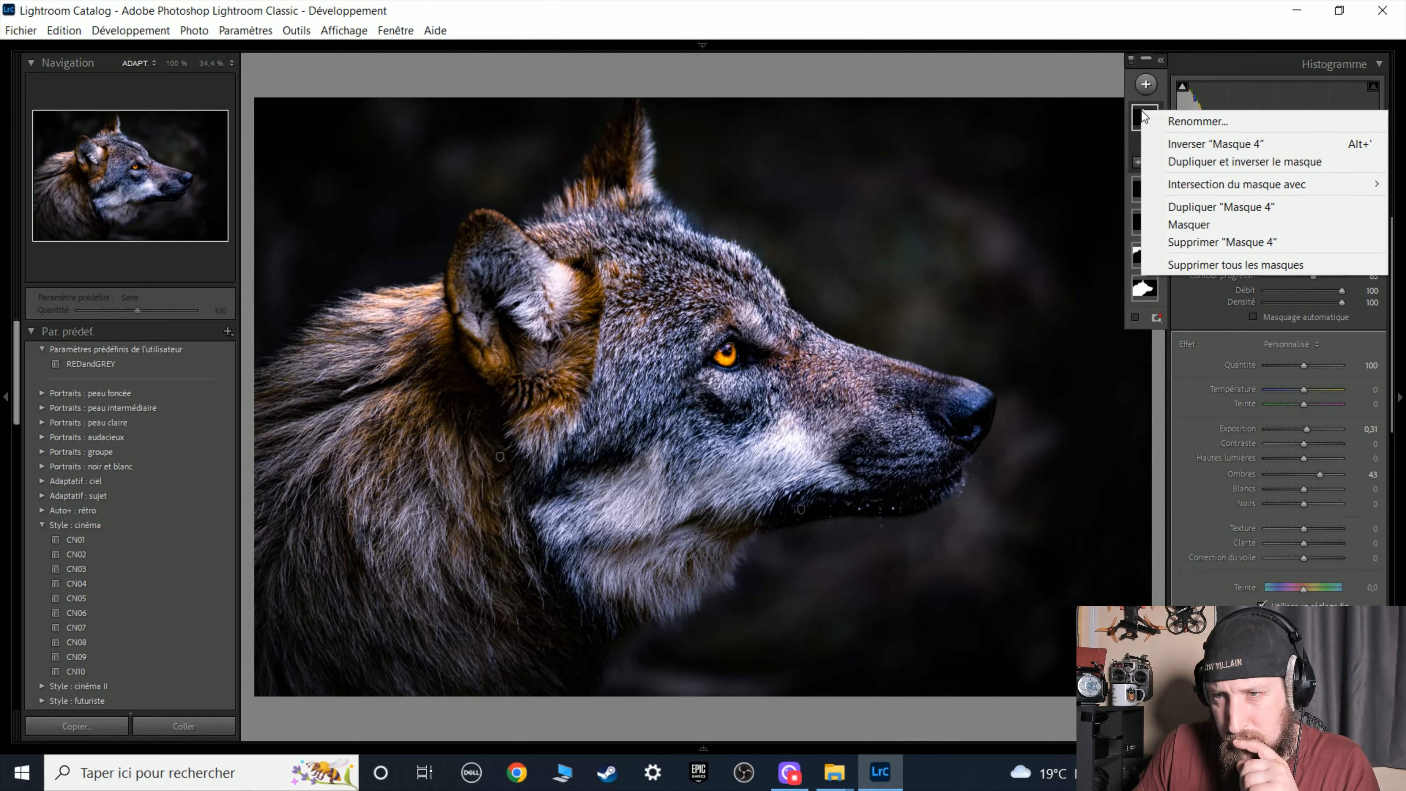
left_click(1168, 224)
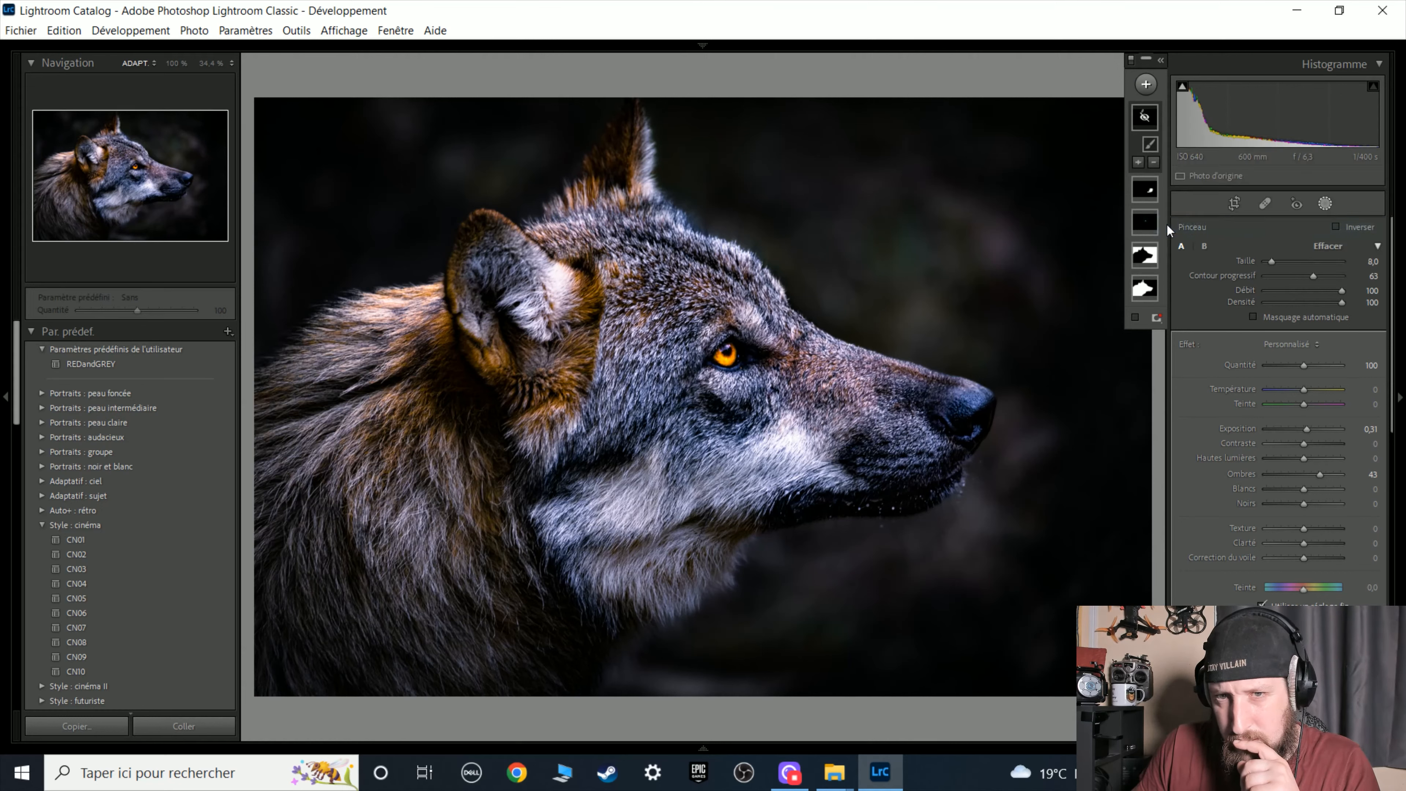
right_click(1146, 113)
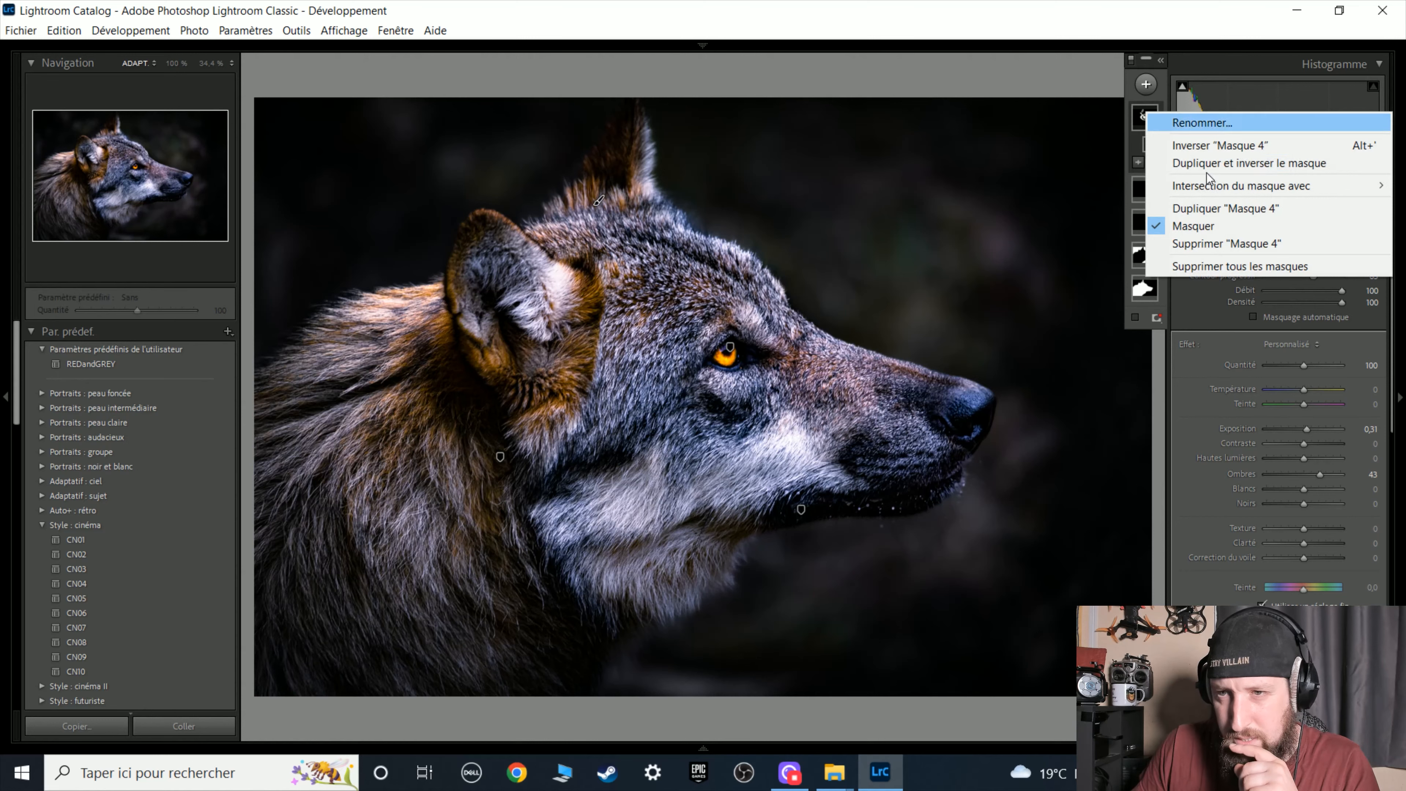
left_click(1205, 227)
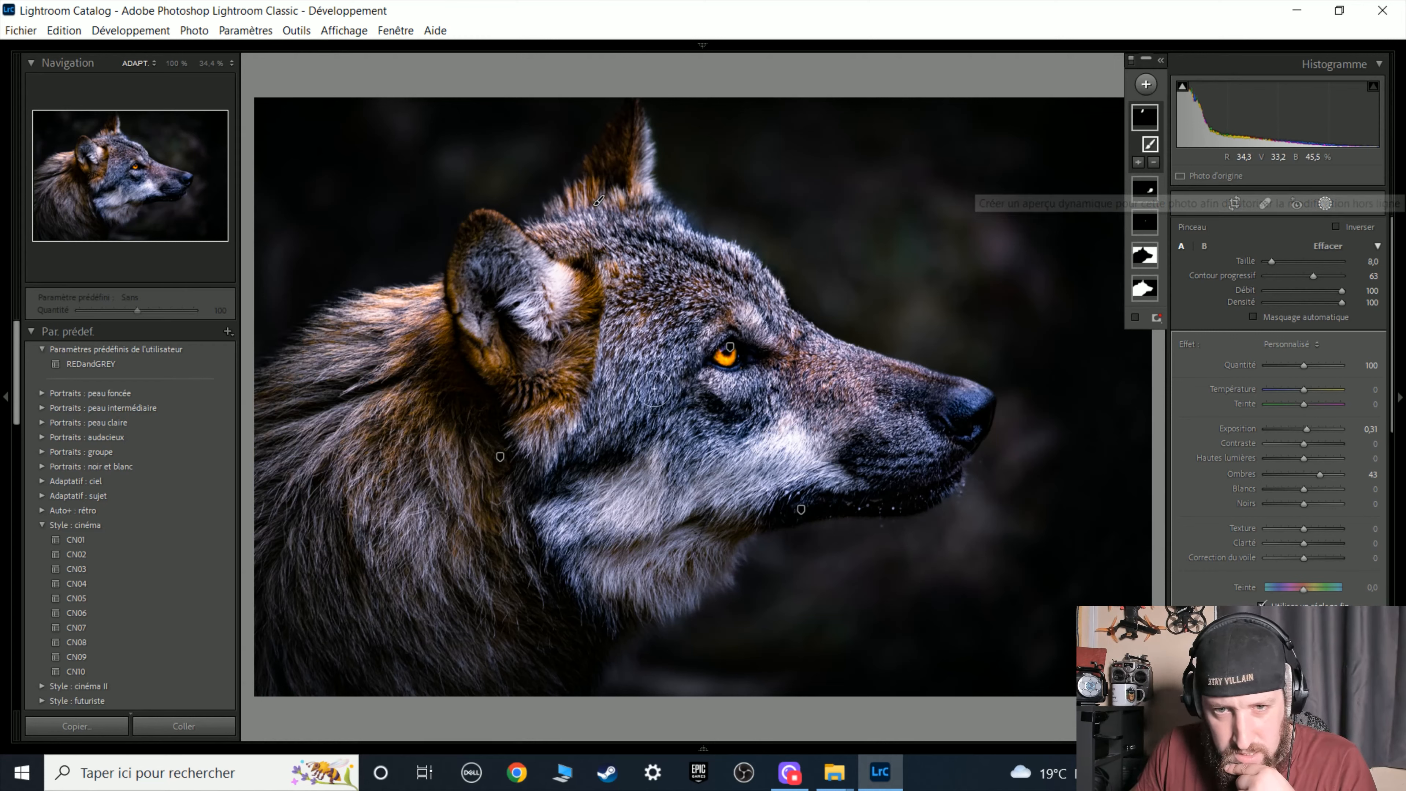
left_click(1327, 205)
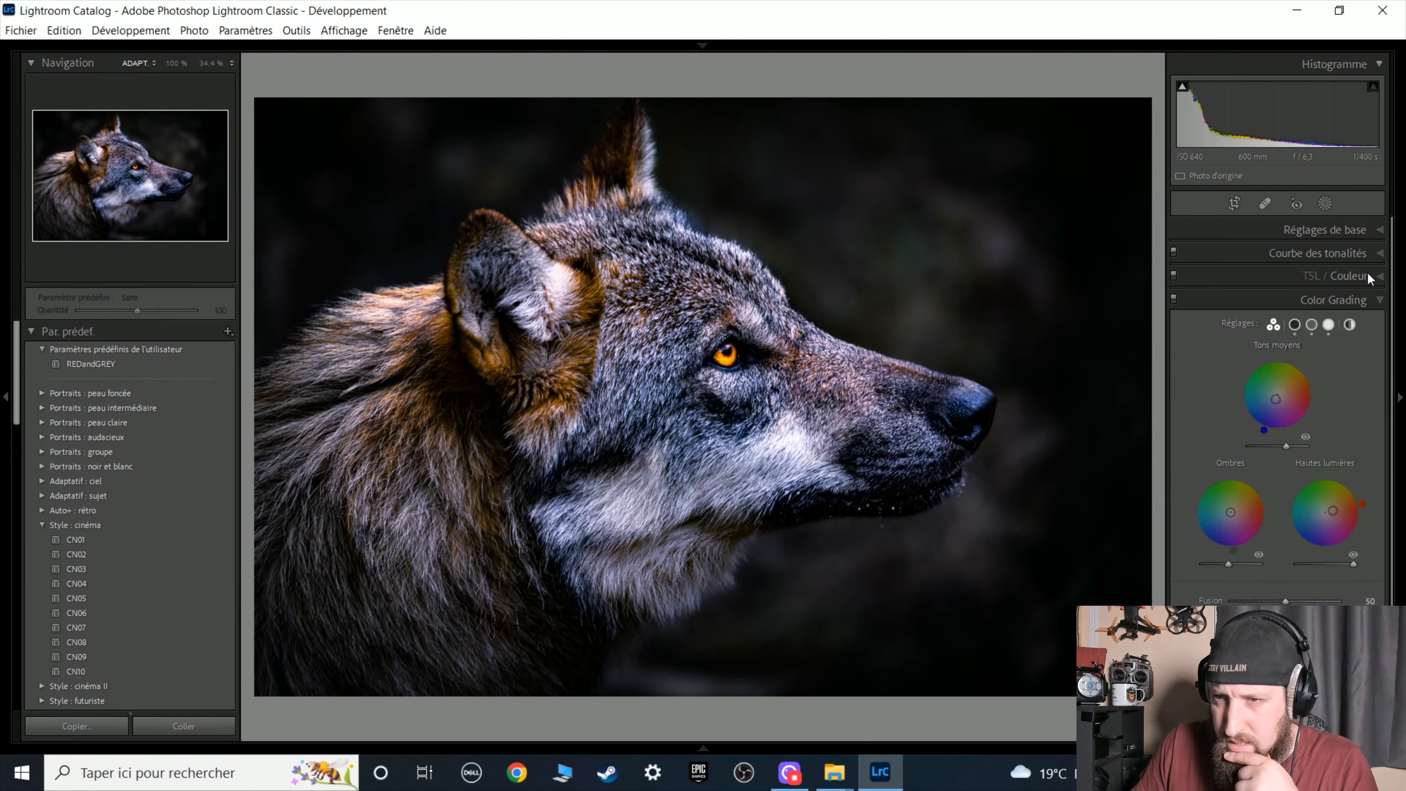
Step: Set the HSL orange saturation to +30 and the yellow saturation to +100
left_click(1361, 274)
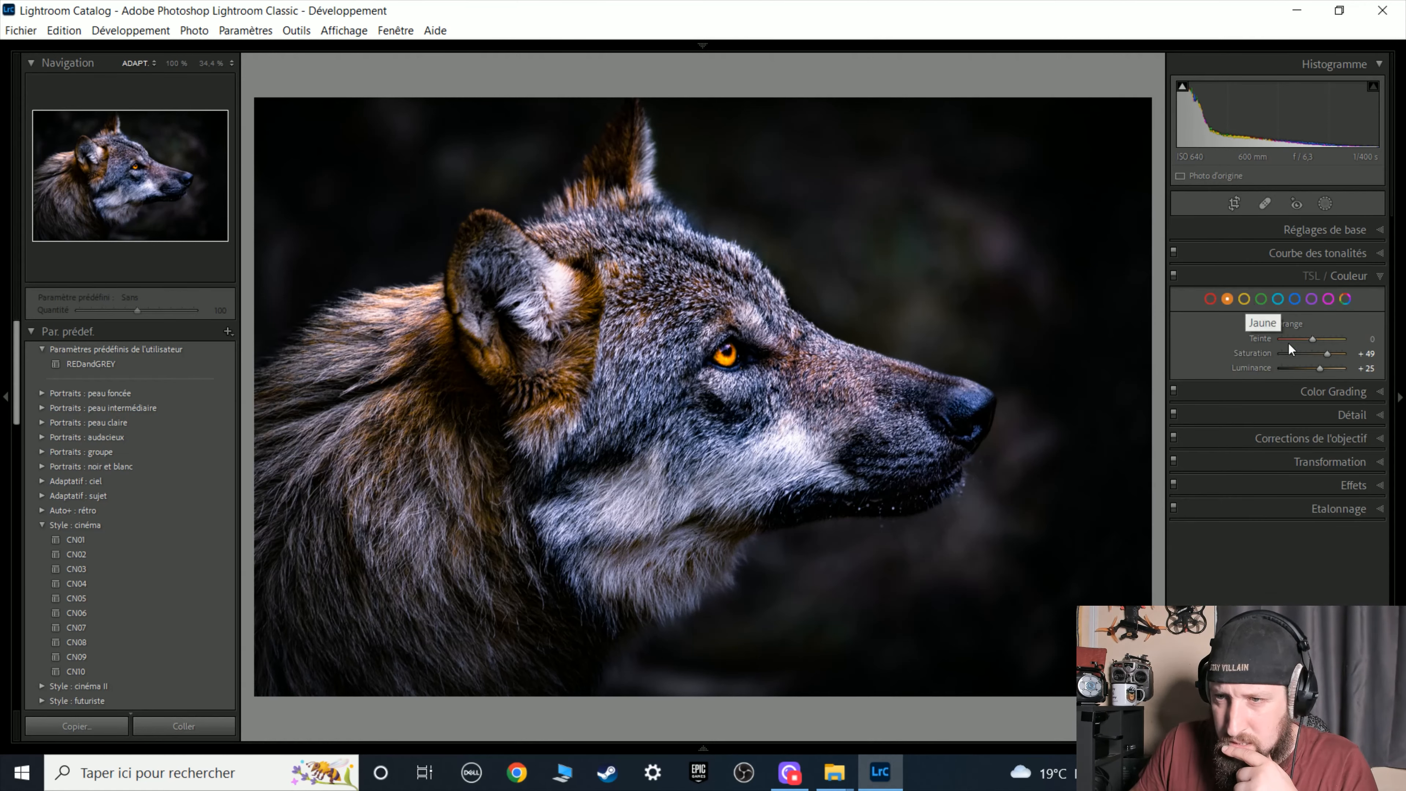
mouse_move(1319, 357)
left_mouse_down()
mouse_move(1345, 356)
mouse_move(1319, 356)
left_mouse_up()
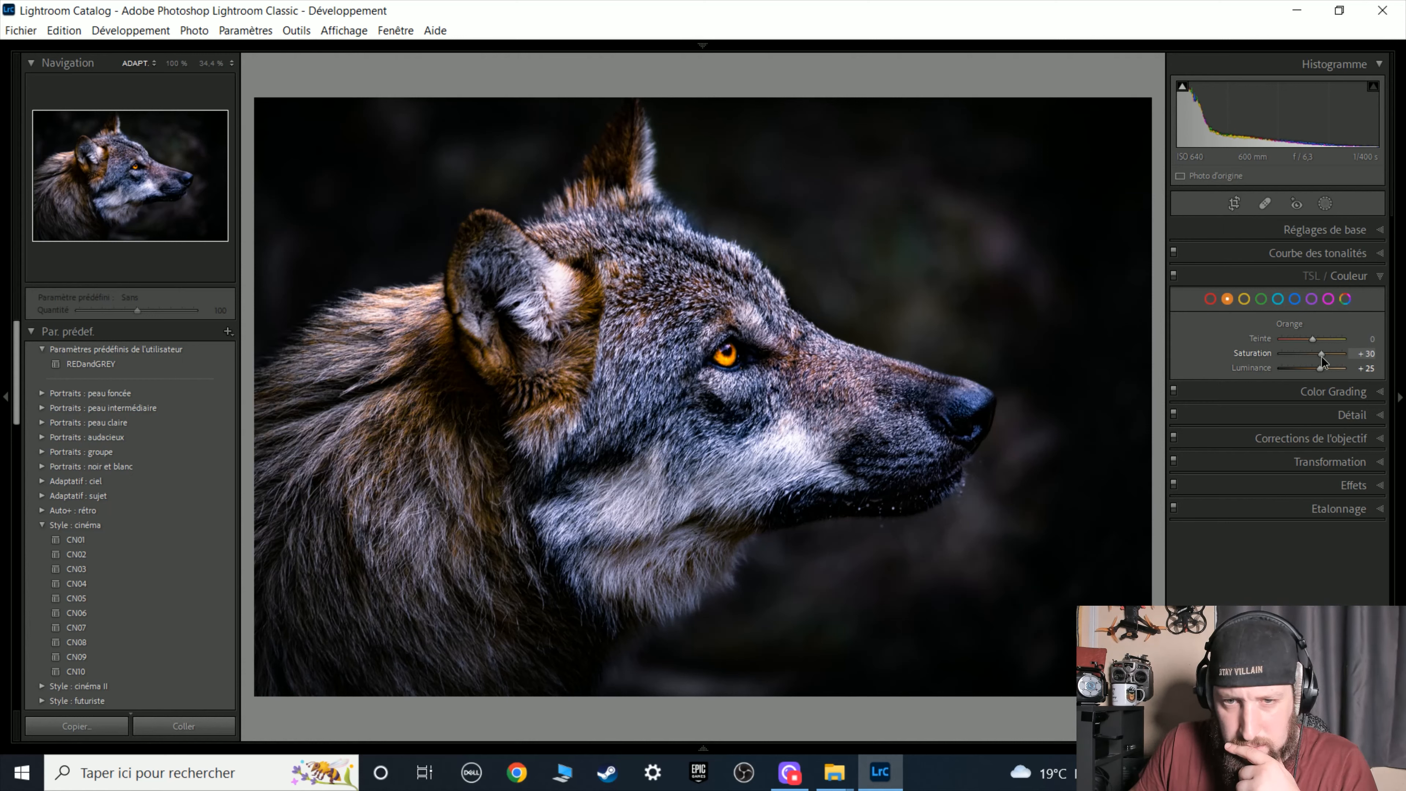
left_click(1244, 299)
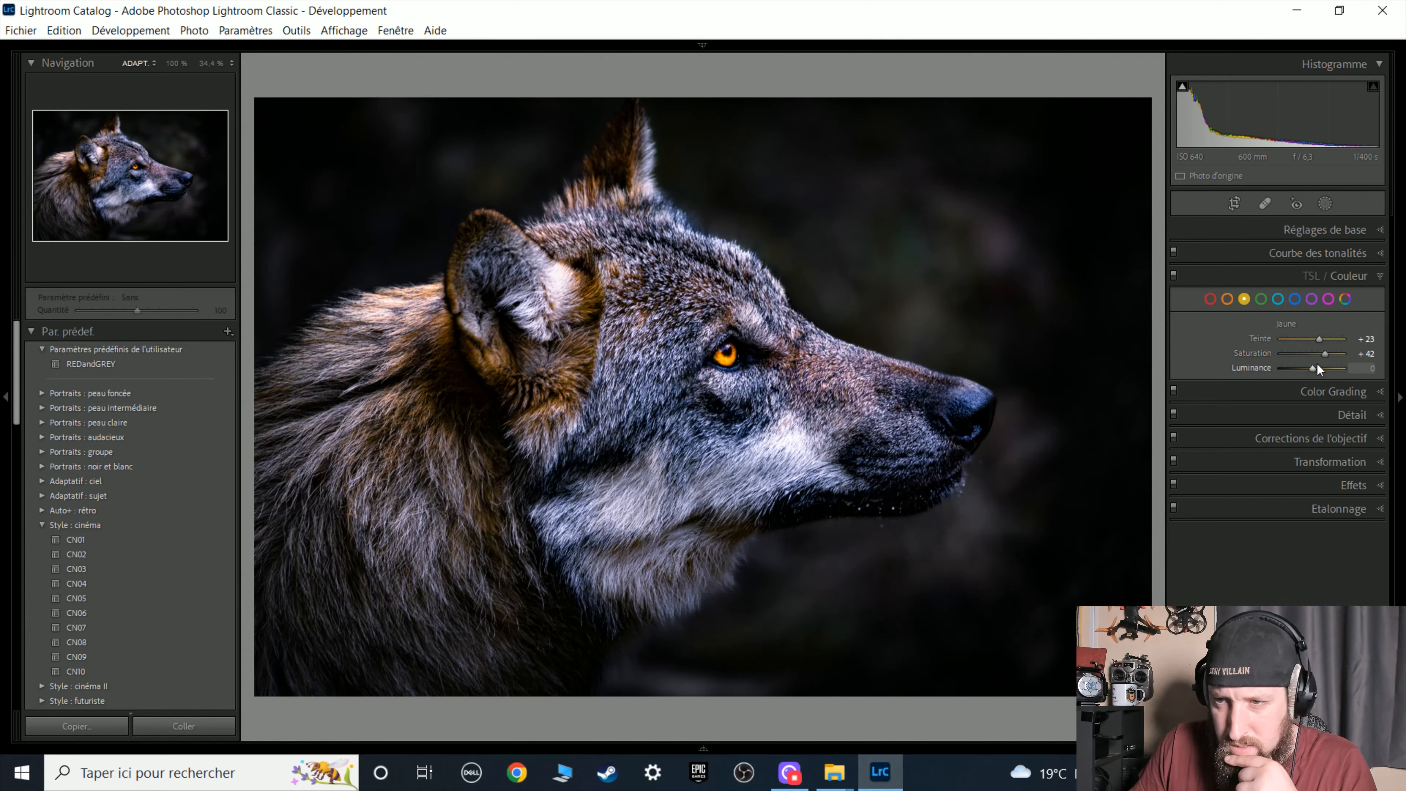
left_click_drag(1324, 356, 1354, 358)
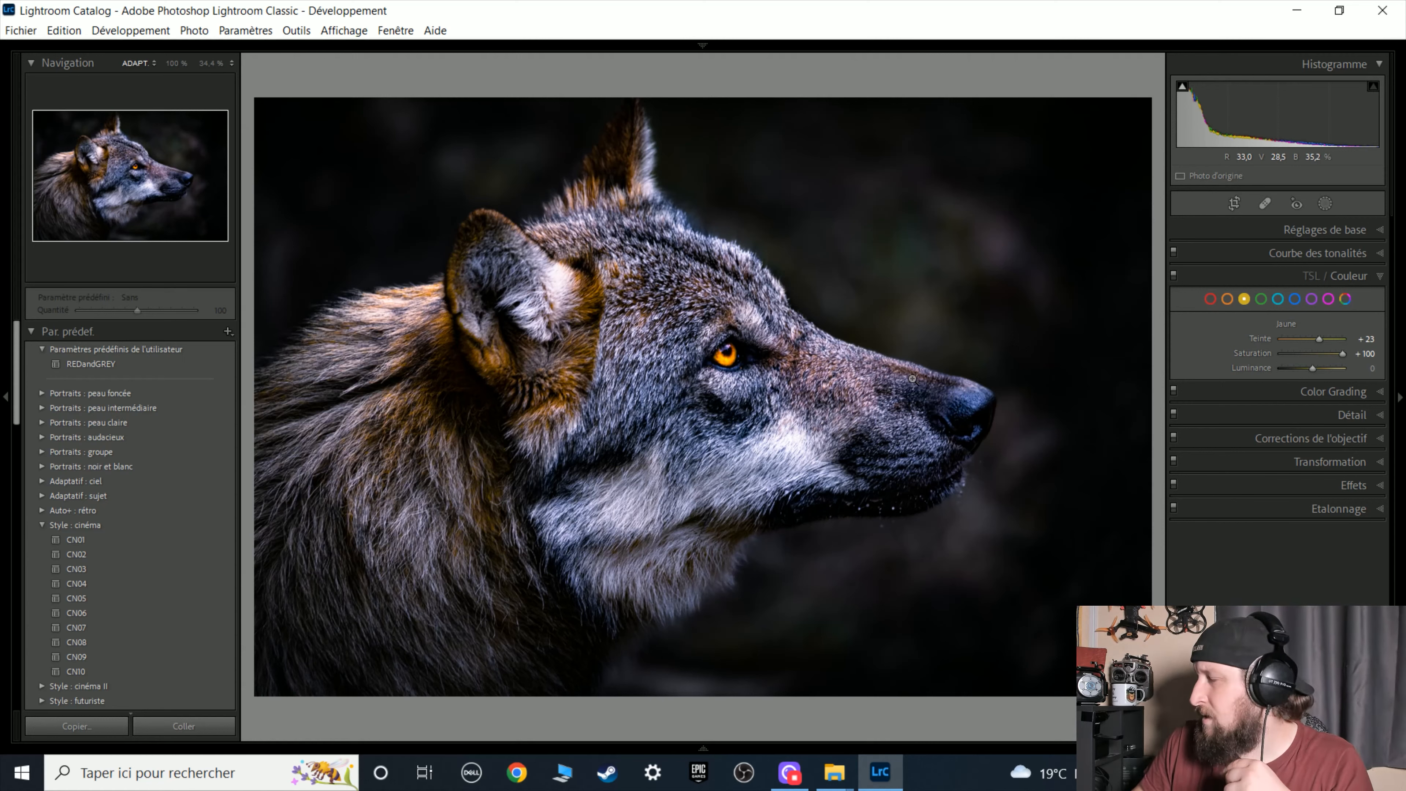
Step: Reduce the HSL violet saturation to -23 and the magenta saturation to -13
left_click(1311, 300)
mouse_move(1312, 356)
left_mouse_down()
mouse_move(1288, 361)
mouse_move(1300, 364)
left_mouse_up()
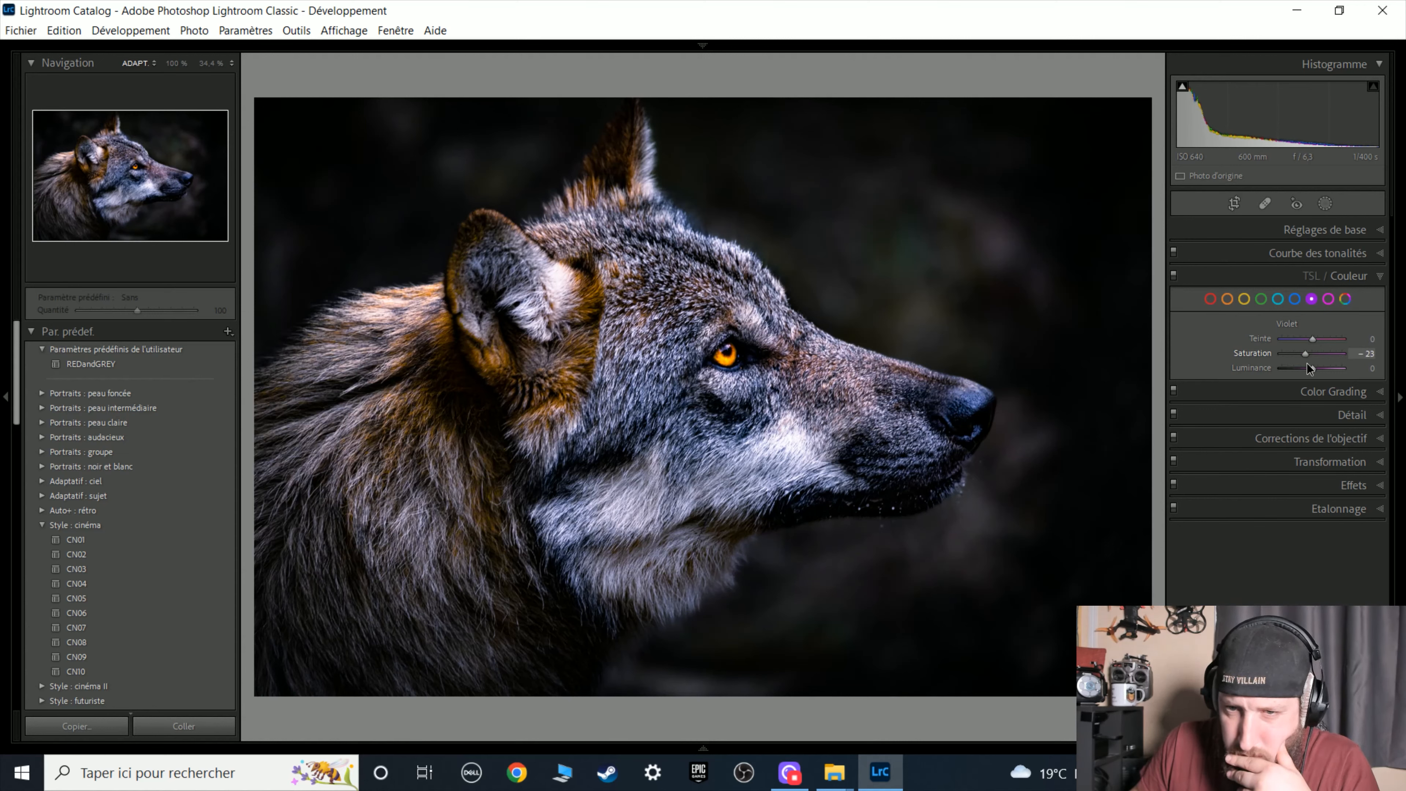
left_click(1330, 302)
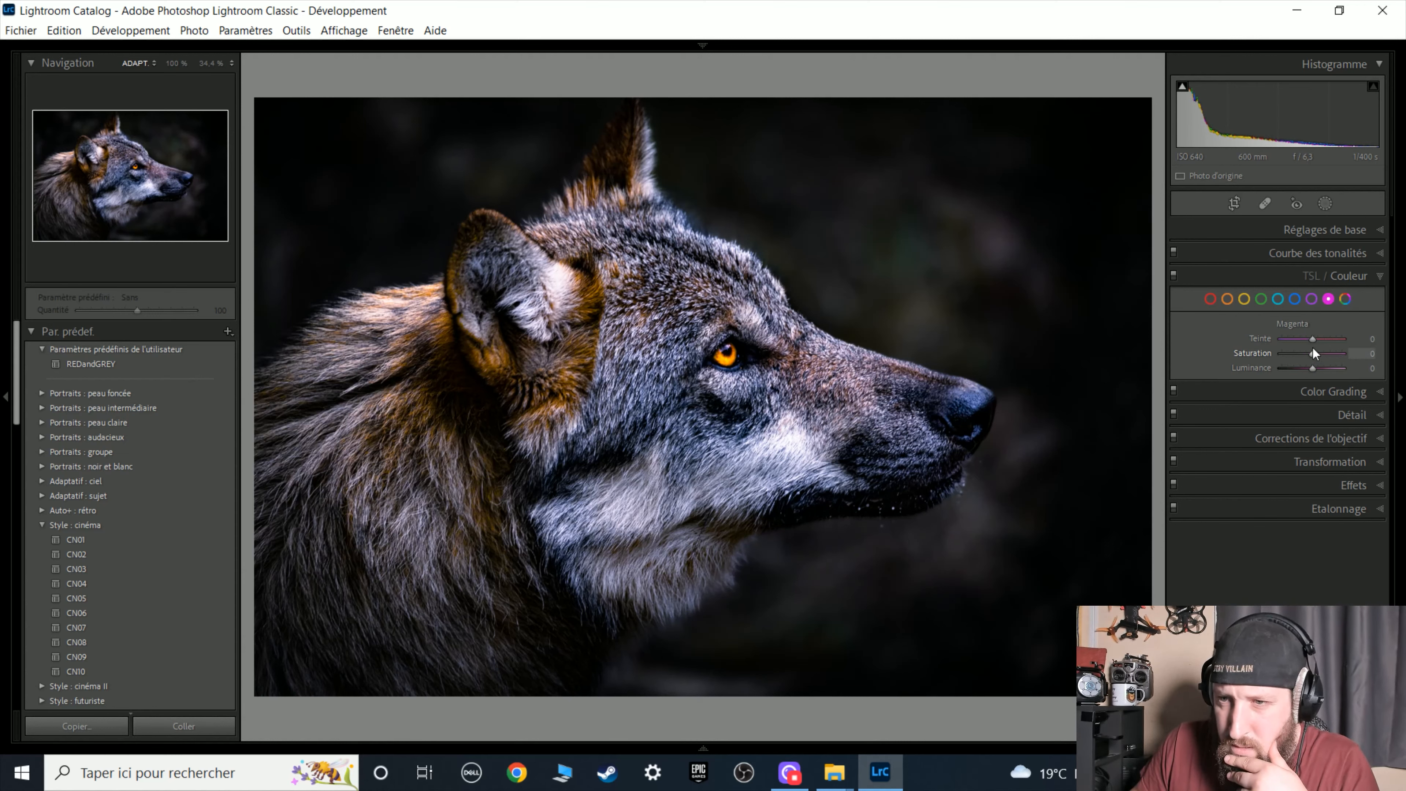
left_click(1328, 300)
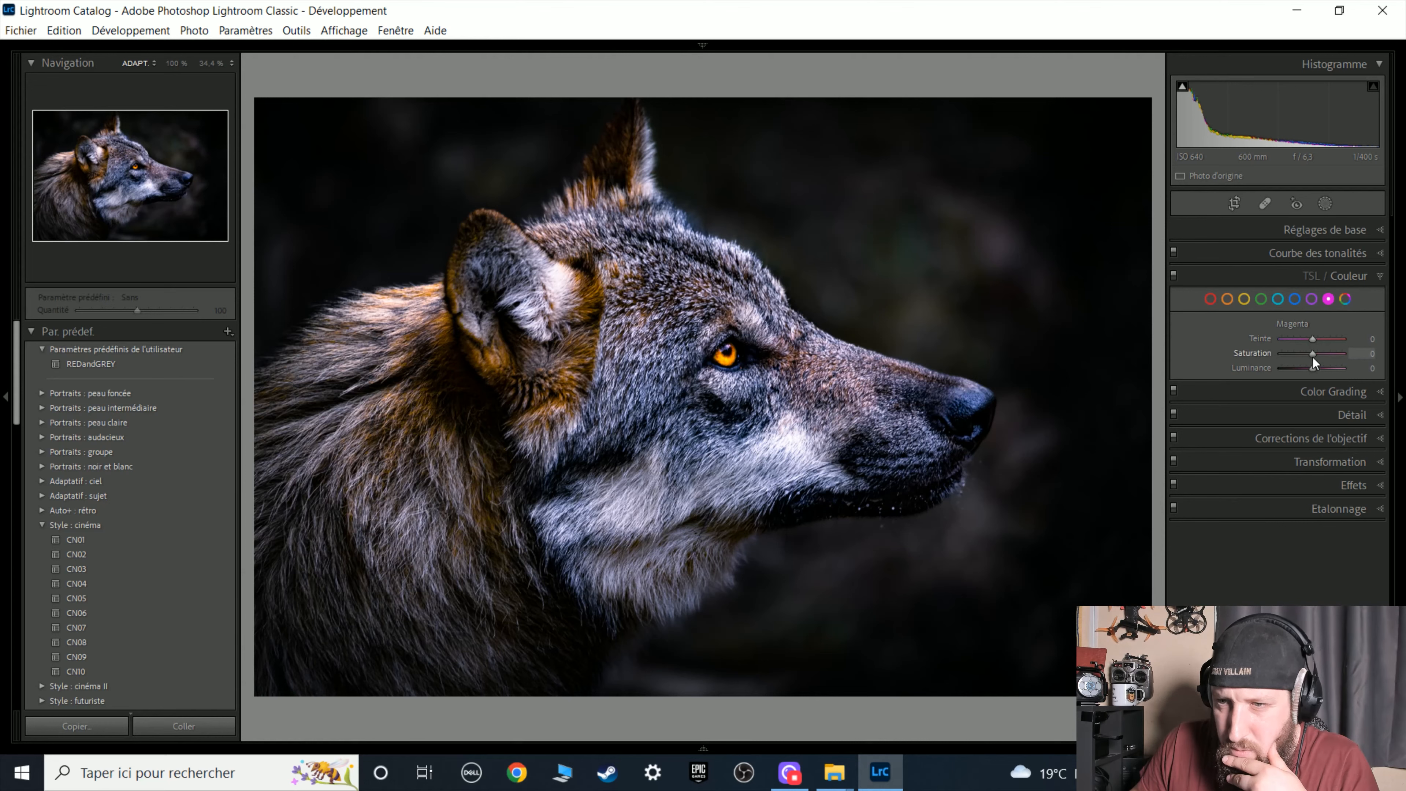
left_click_drag(1313, 357, 1300, 361)
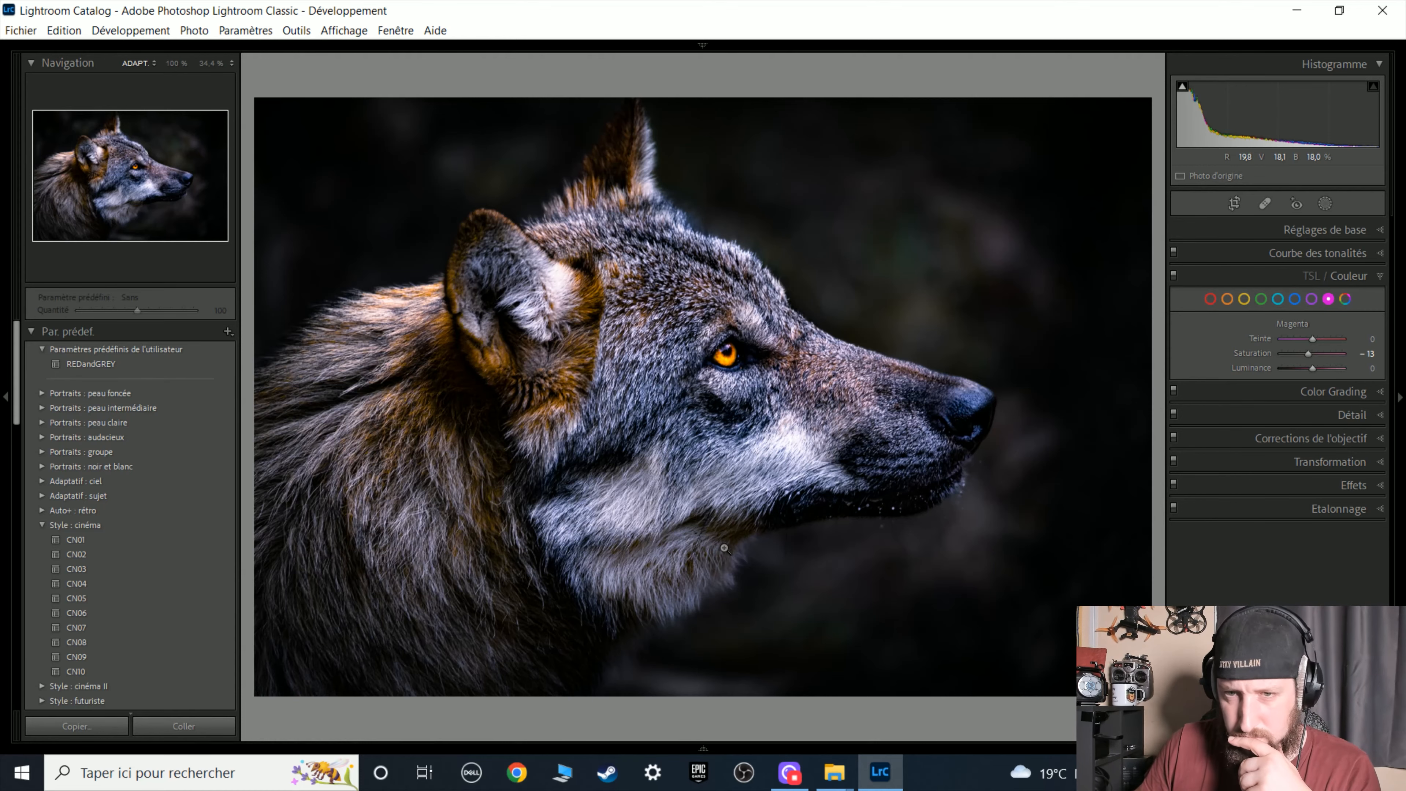
Step: Examine the wolf's head, neck and body fur up close for color and detail
left_click(696, 367)
left_click_drag(898, 495, 550, 352)
left_click_drag(643, 287, 766, 572)
left_click_drag(357, 225, 867, 412)
left_click_drag(527, 583, 831, 283)
left_click_drag(399, 499, 395, 160)
left_click_drag(626, 565, 577, 421)
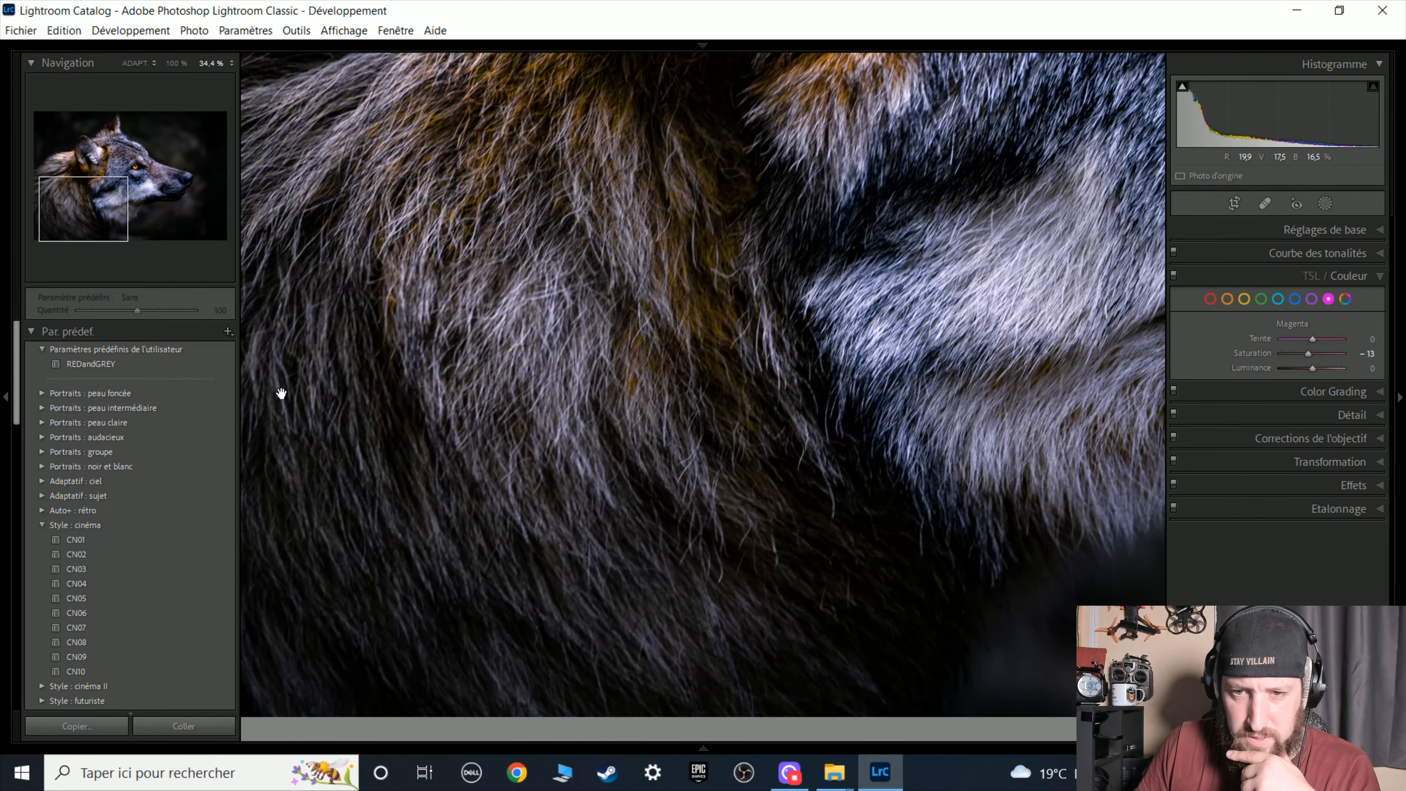
left_click_drag(997, 422, 670, 404)
left_click_drag(831, 454, 646, 453)
left_click(646, 453)
Step: Set the HSL green saturation to -100, and the turquoise saturation and hue both to -100
left_click(1262, 300)
left_click_drag(1307, 357, 1204, 357)
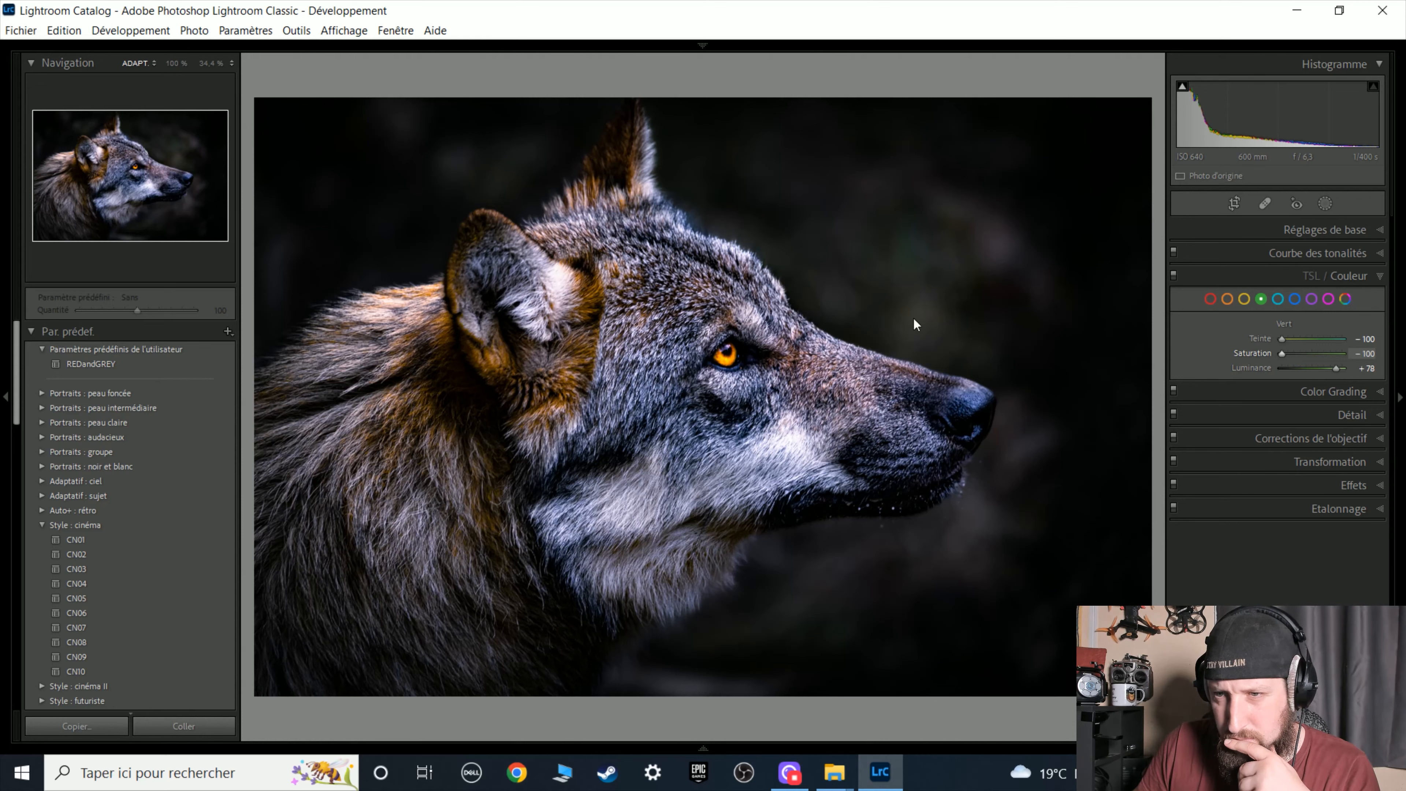
left_click(1277, 299)
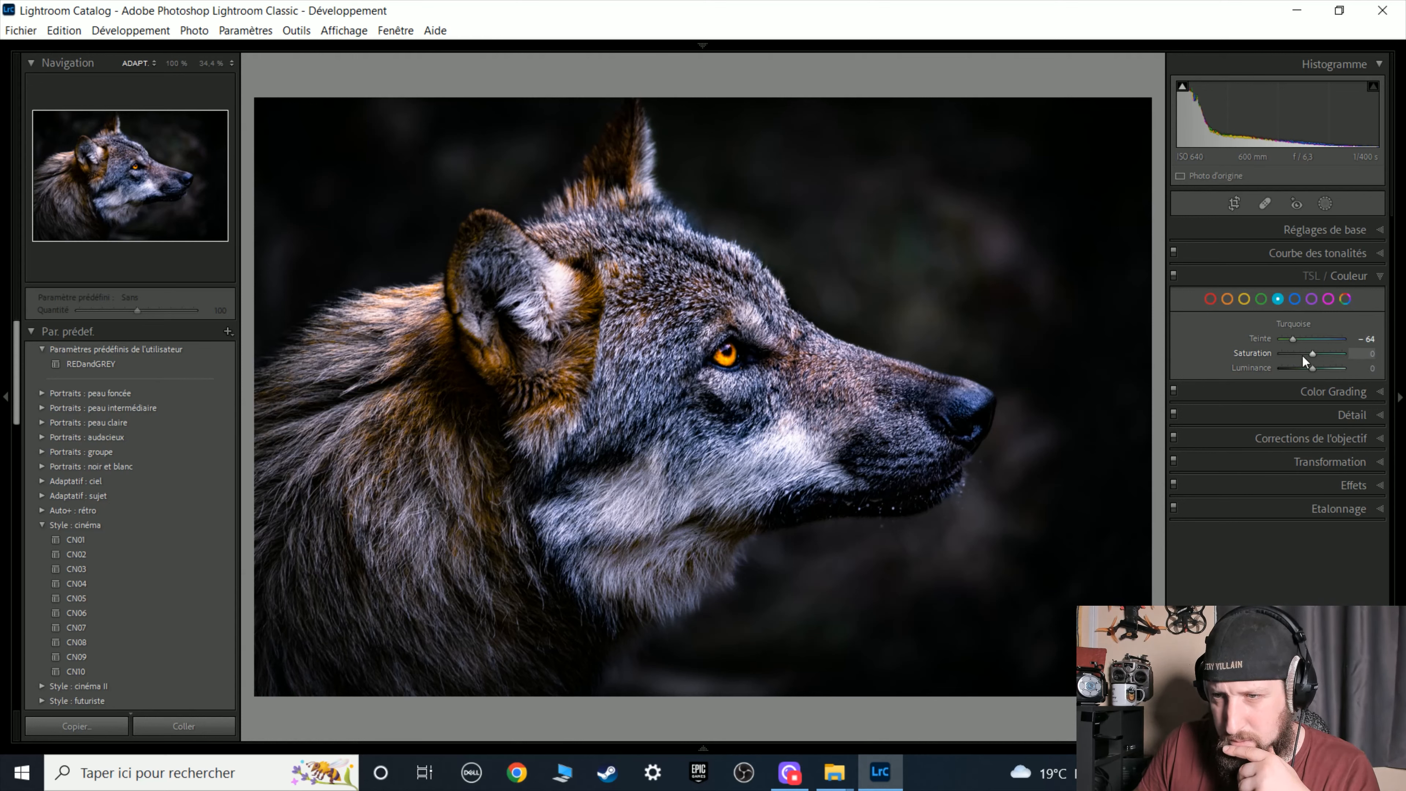
left_click_drag(1310, 356, 1222, 370)
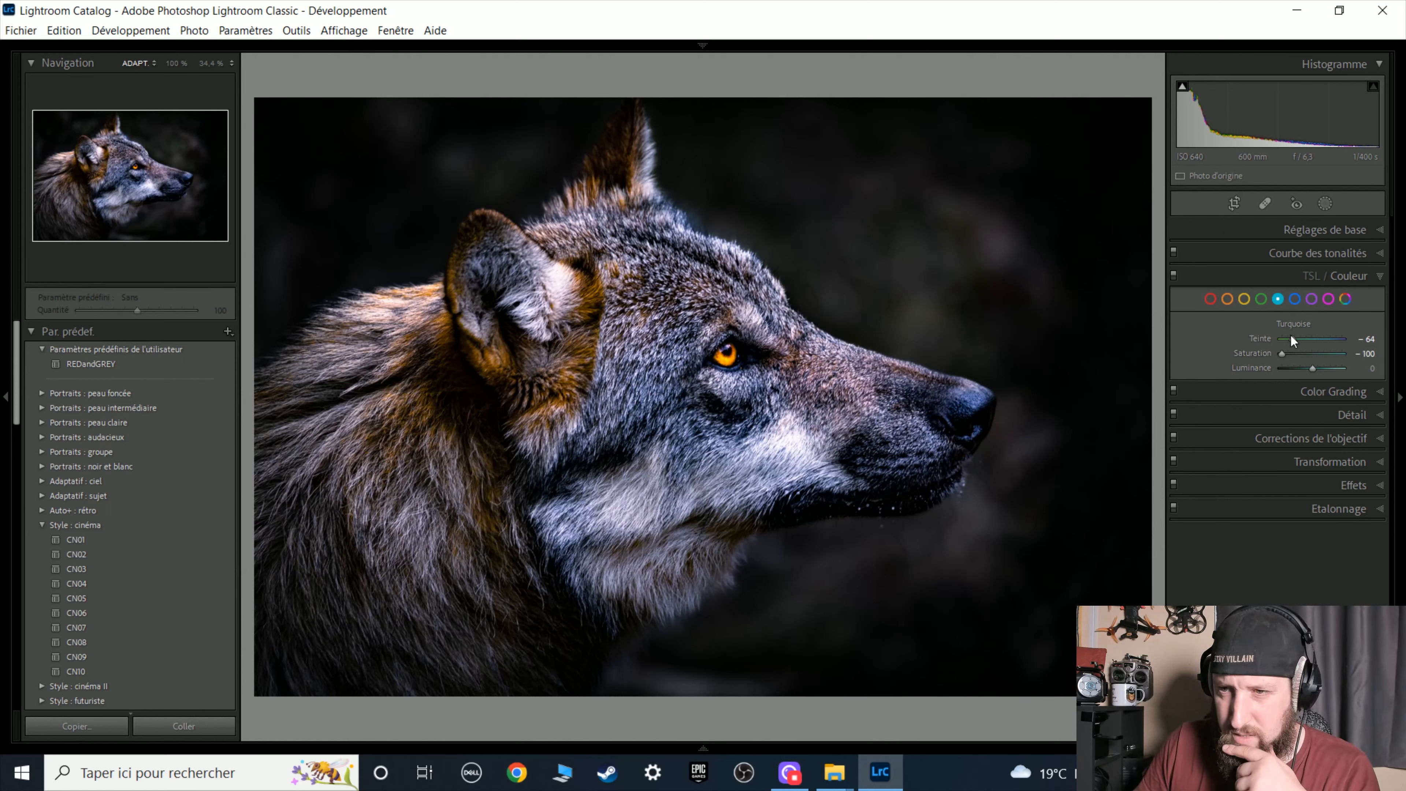
left_click_drag(1296, 340, 1268, 343)
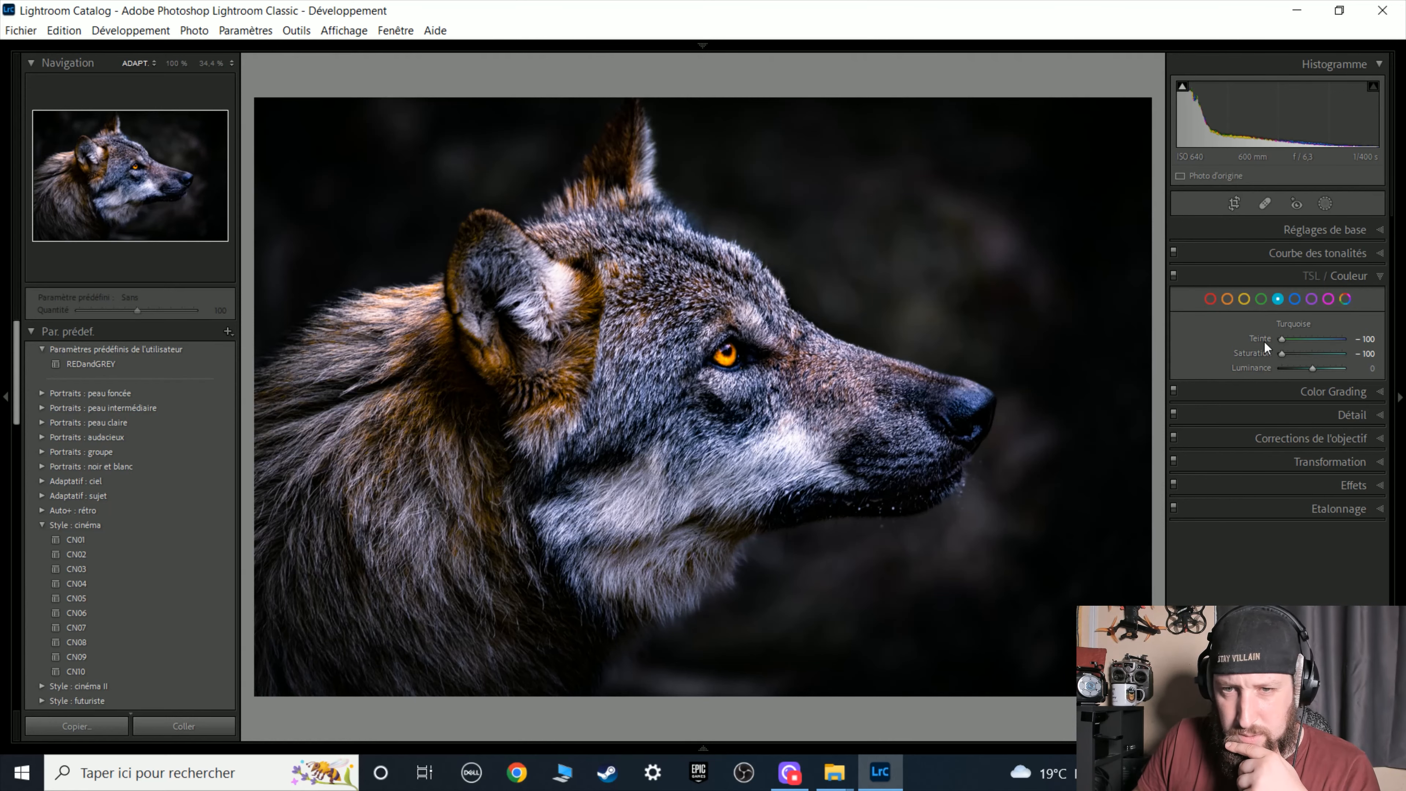
Step: Paint a new size 2, feather 63 brush mask over the upper iris and raise its exposure to 1.88
left_click(706, 359)
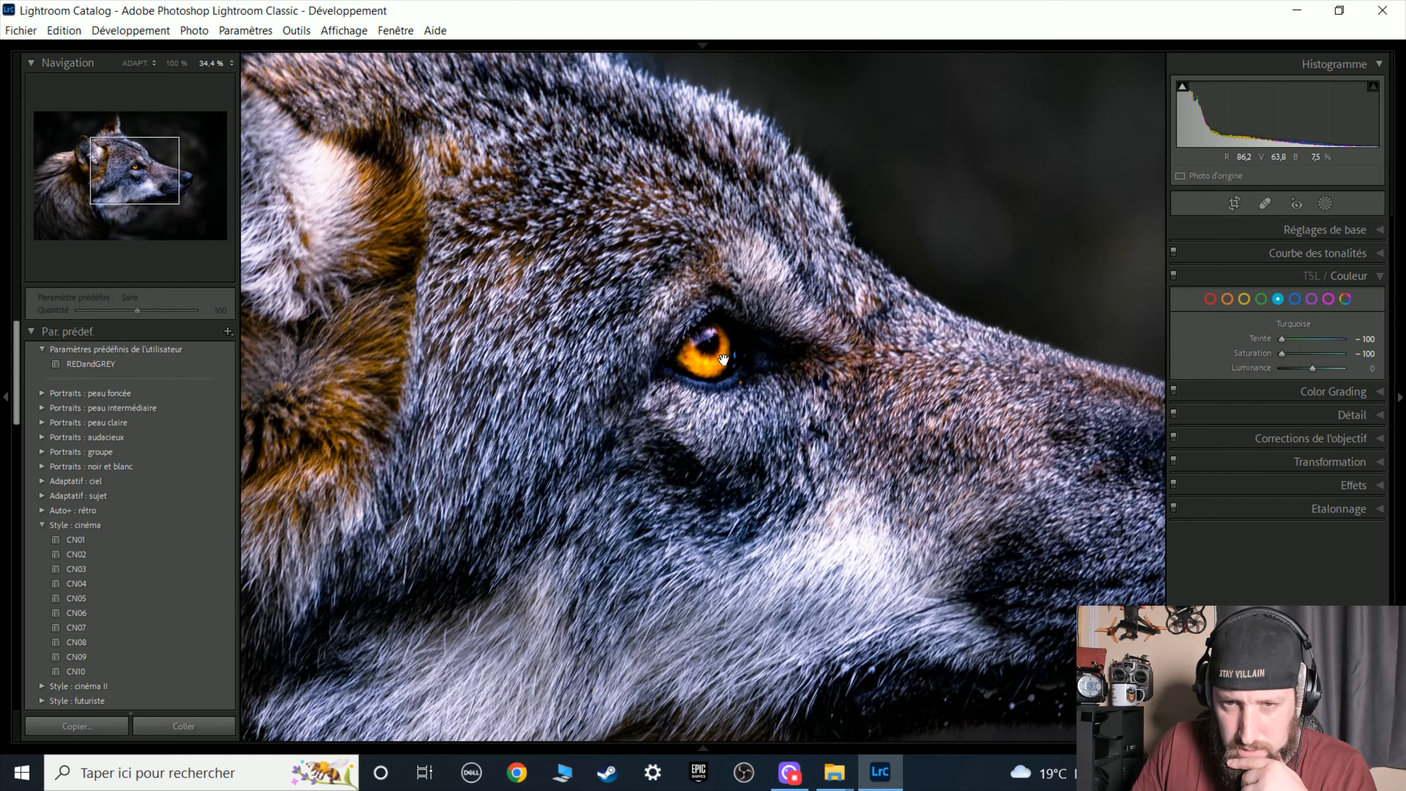
left_click(1326, 204)
left_click(1146, 85)
key("k")
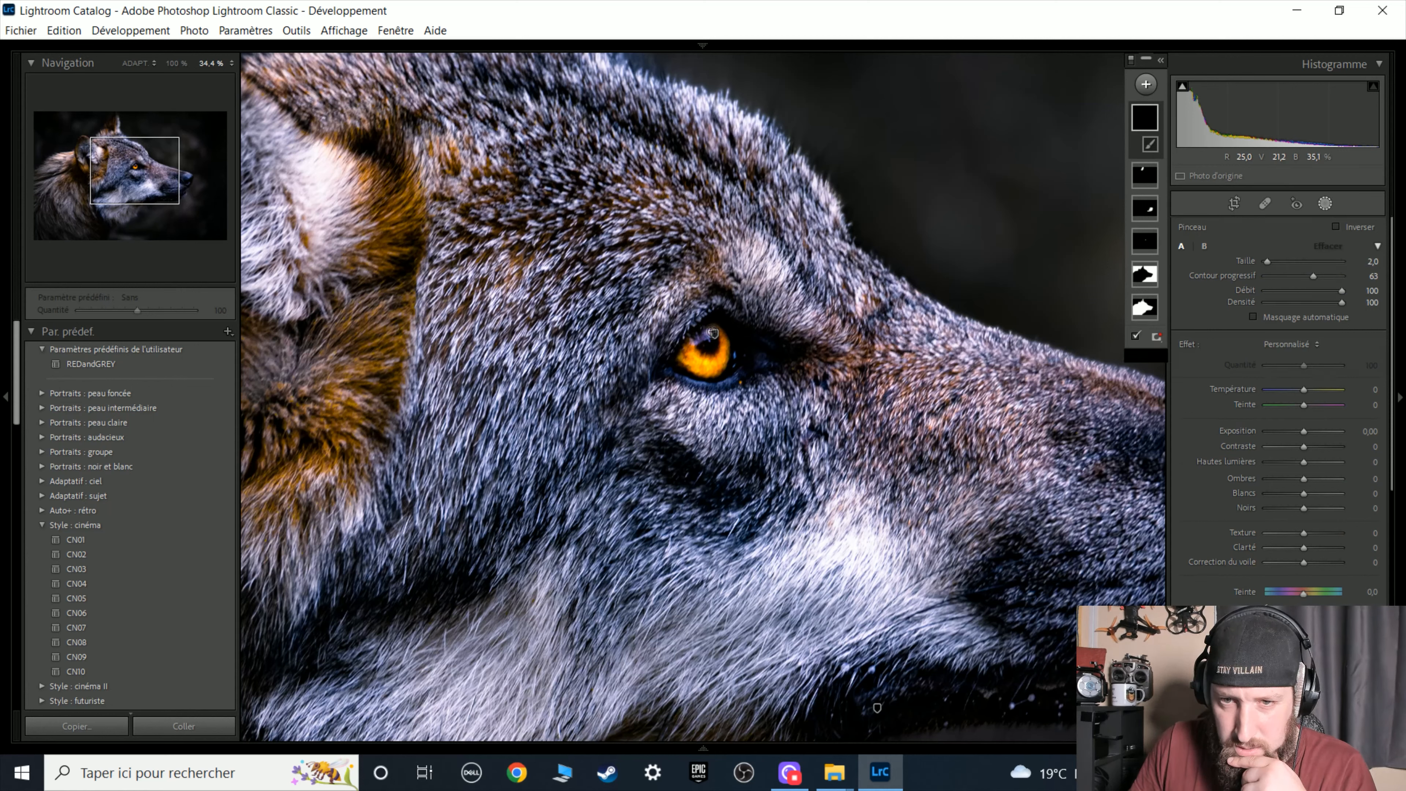
left_click_drag(714, 331, 700, 338)
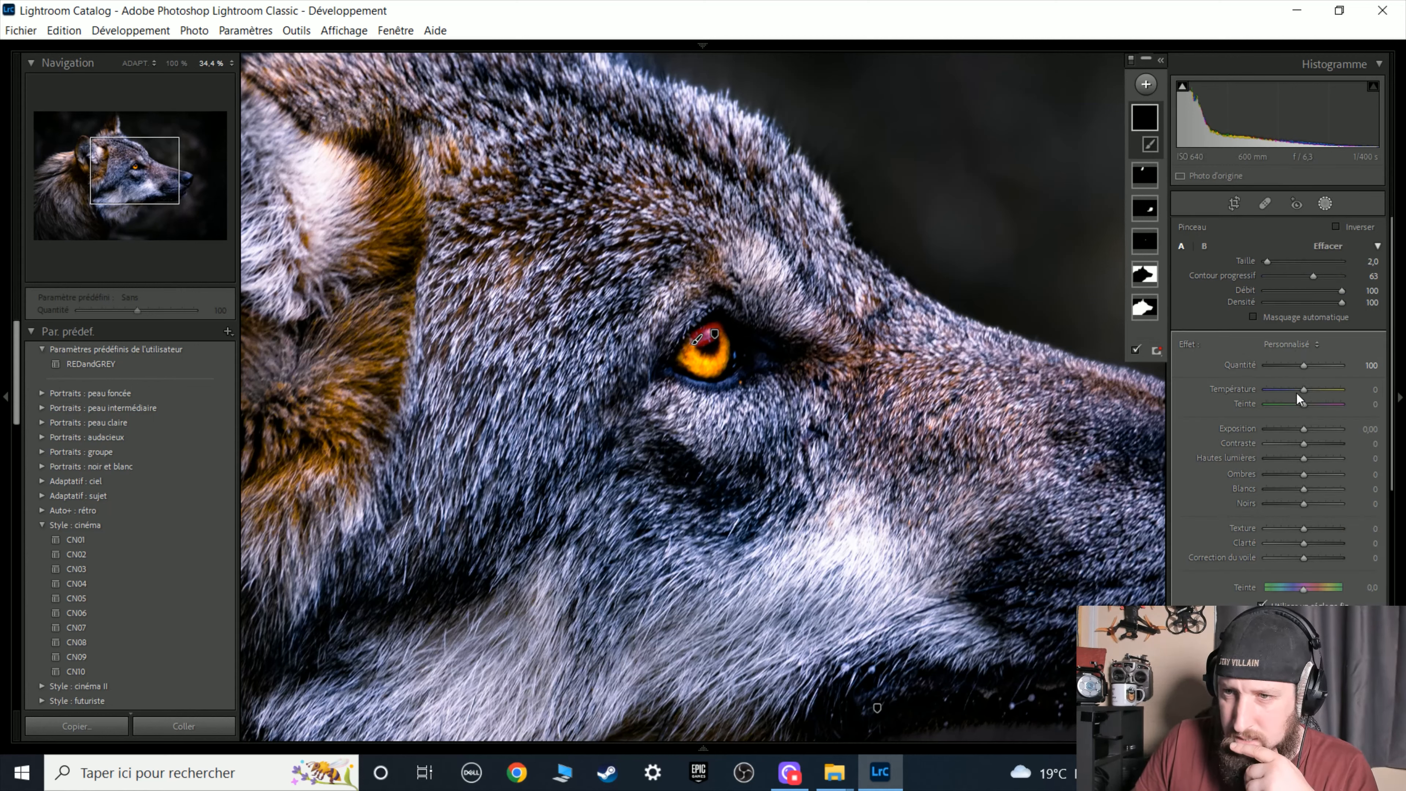
left_click_drag(1305, 431, 1322, 428)
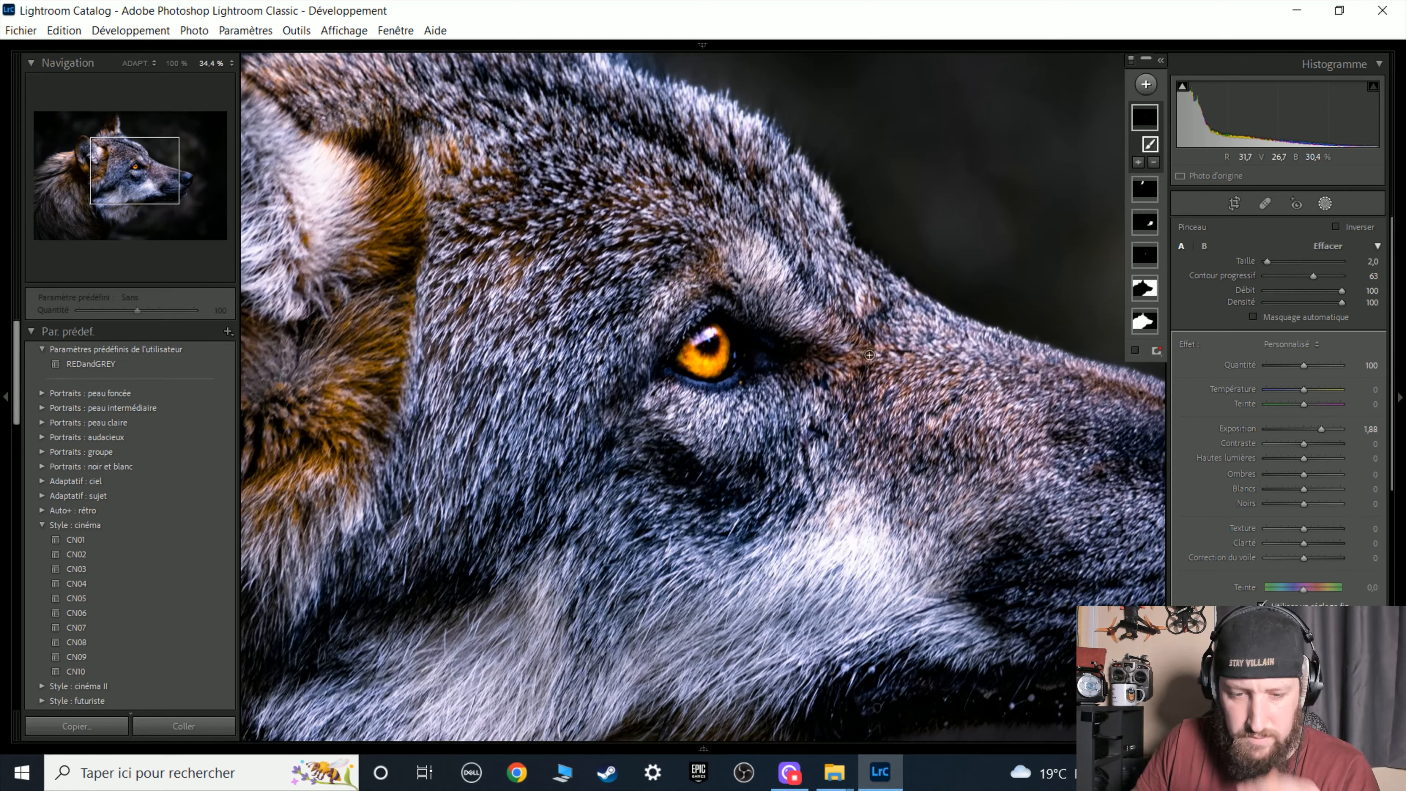
key("z")
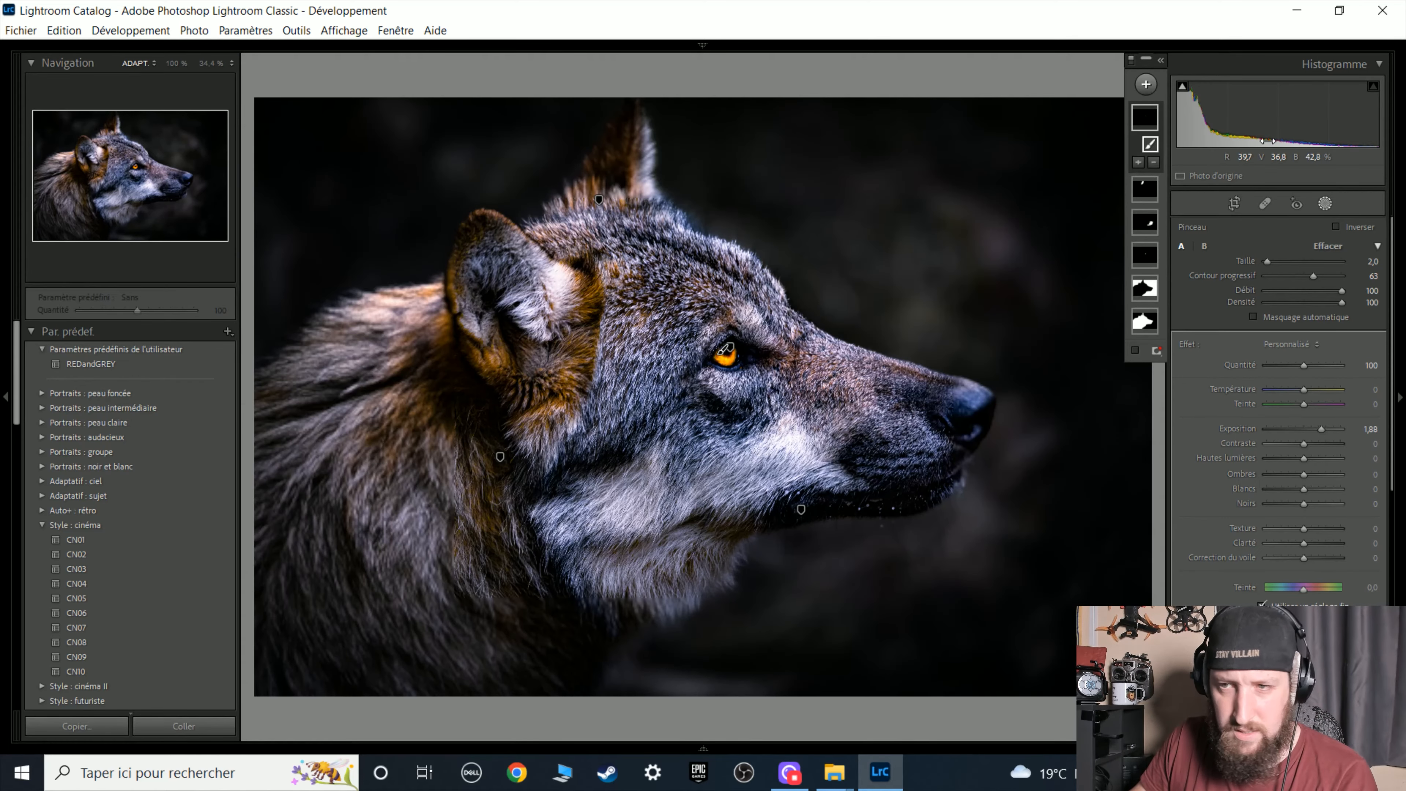
left_click(1324, 204)
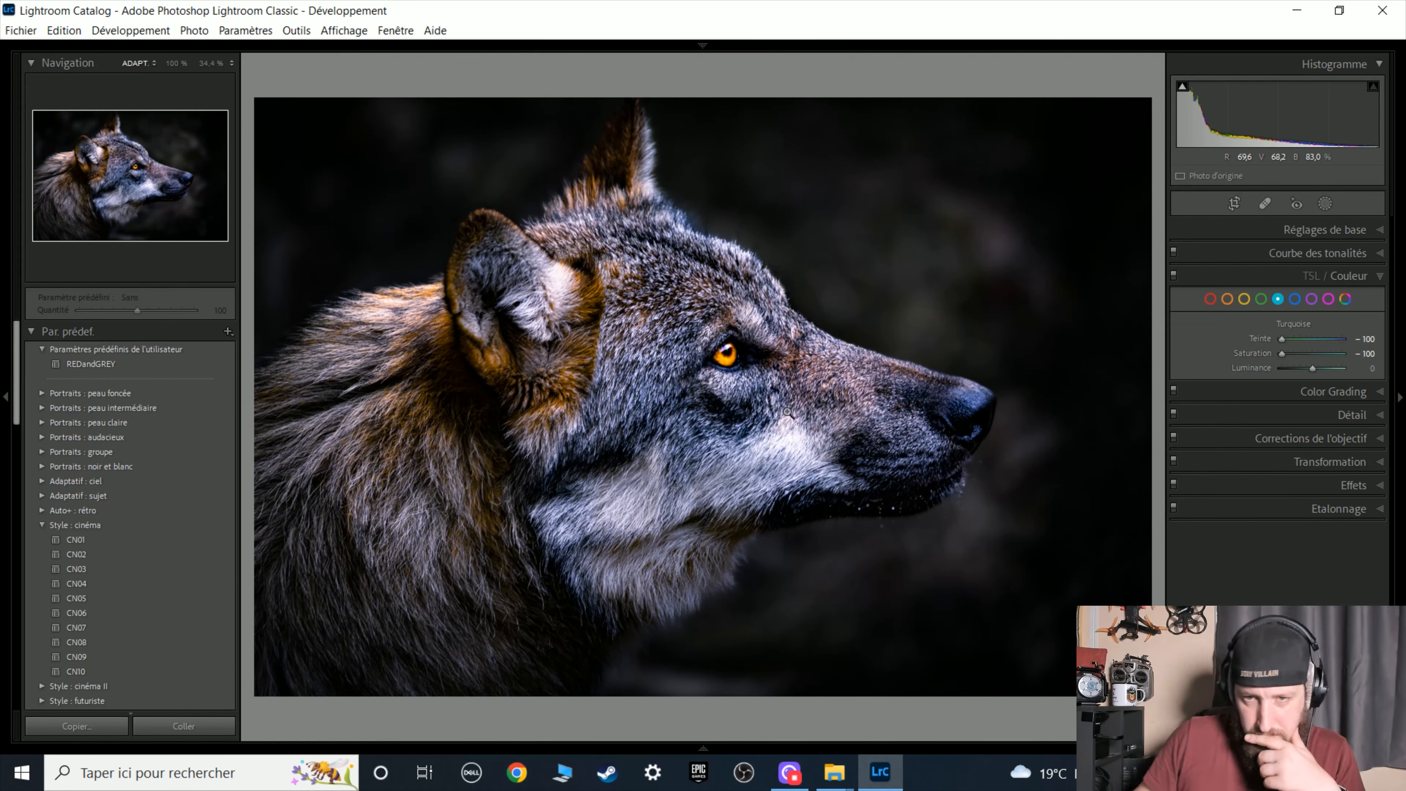
Step: Paint a new size 9, feather 63 brush mask over the dark hollow inside the wolf's near ear
left_click(500, 315)
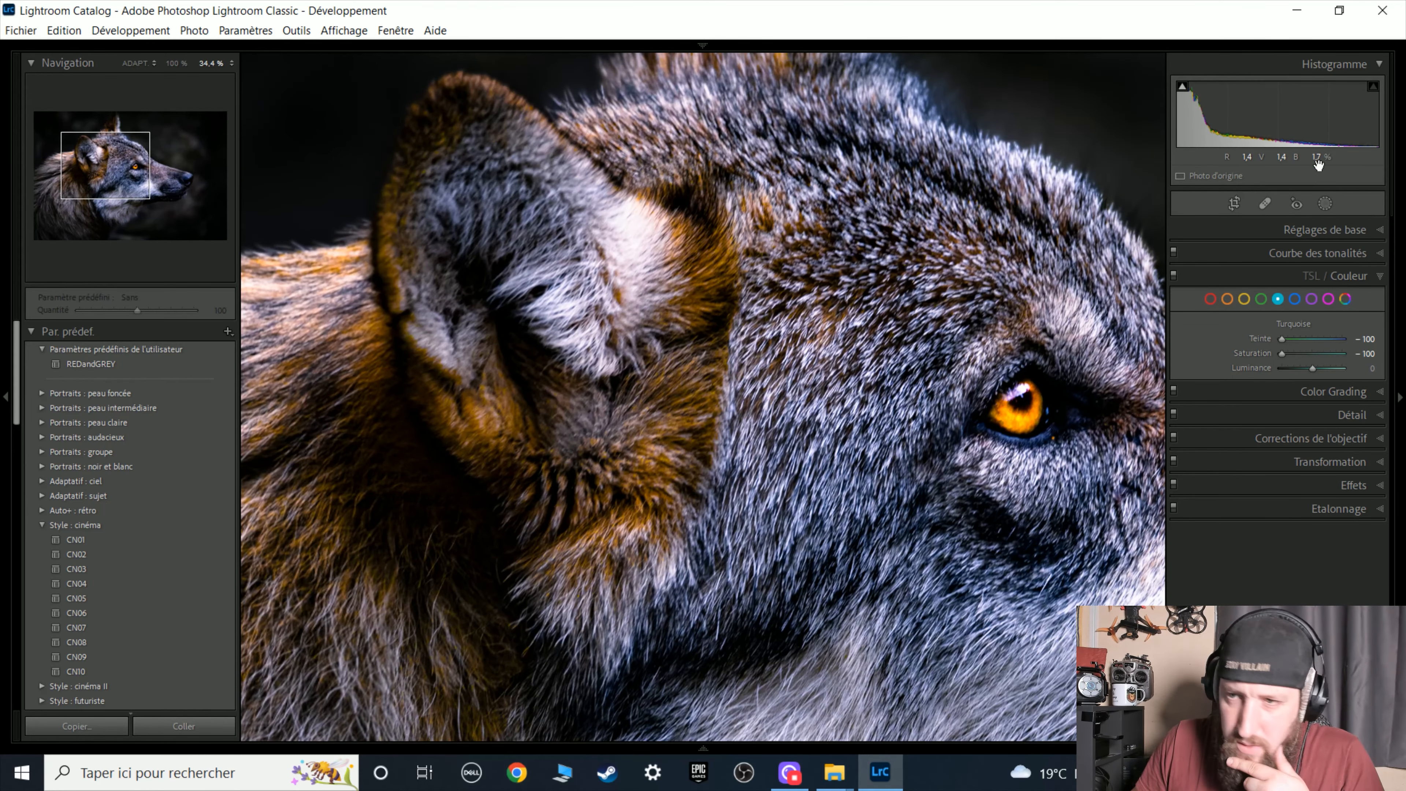
left_click(1326, 204)
left_click(1146, 85)
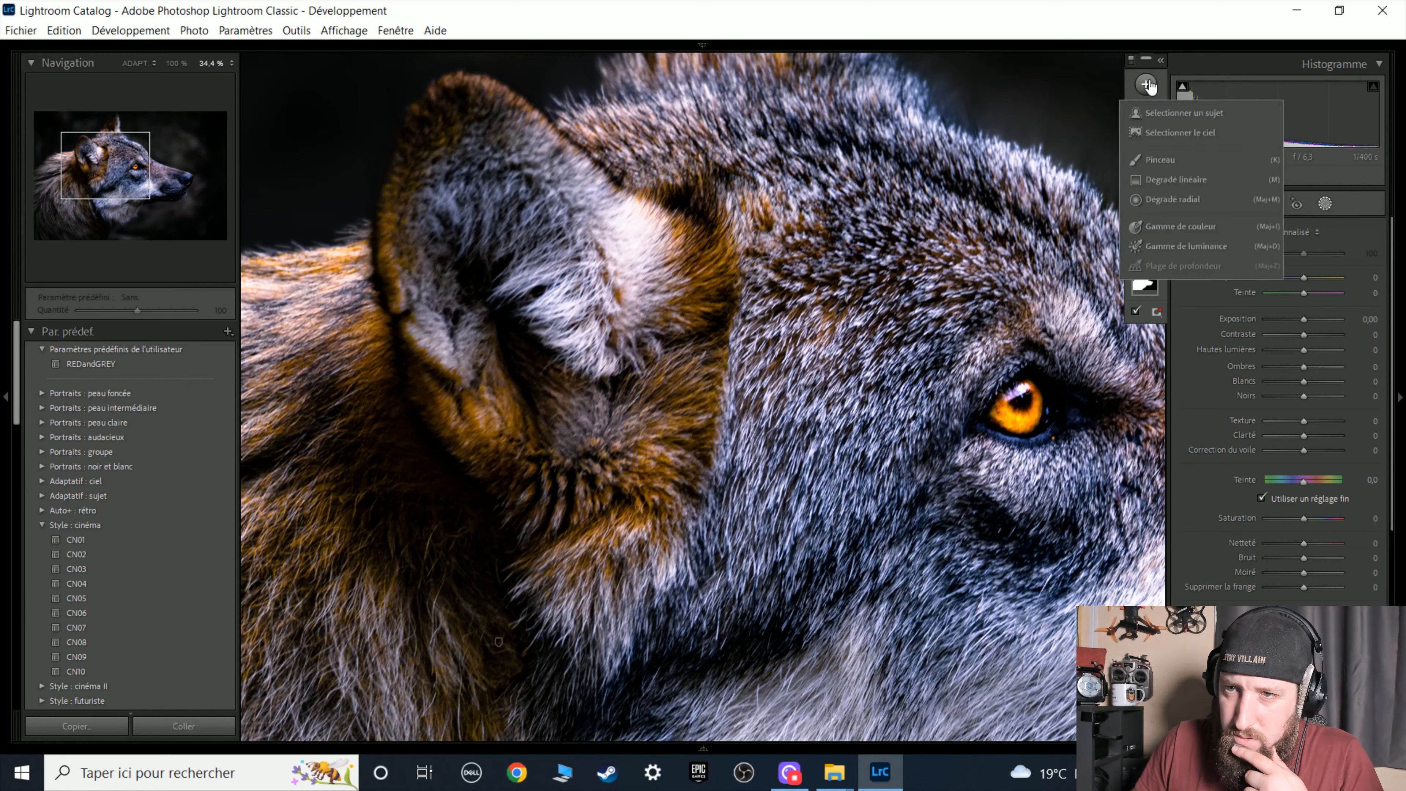
left_click(1173, 163)
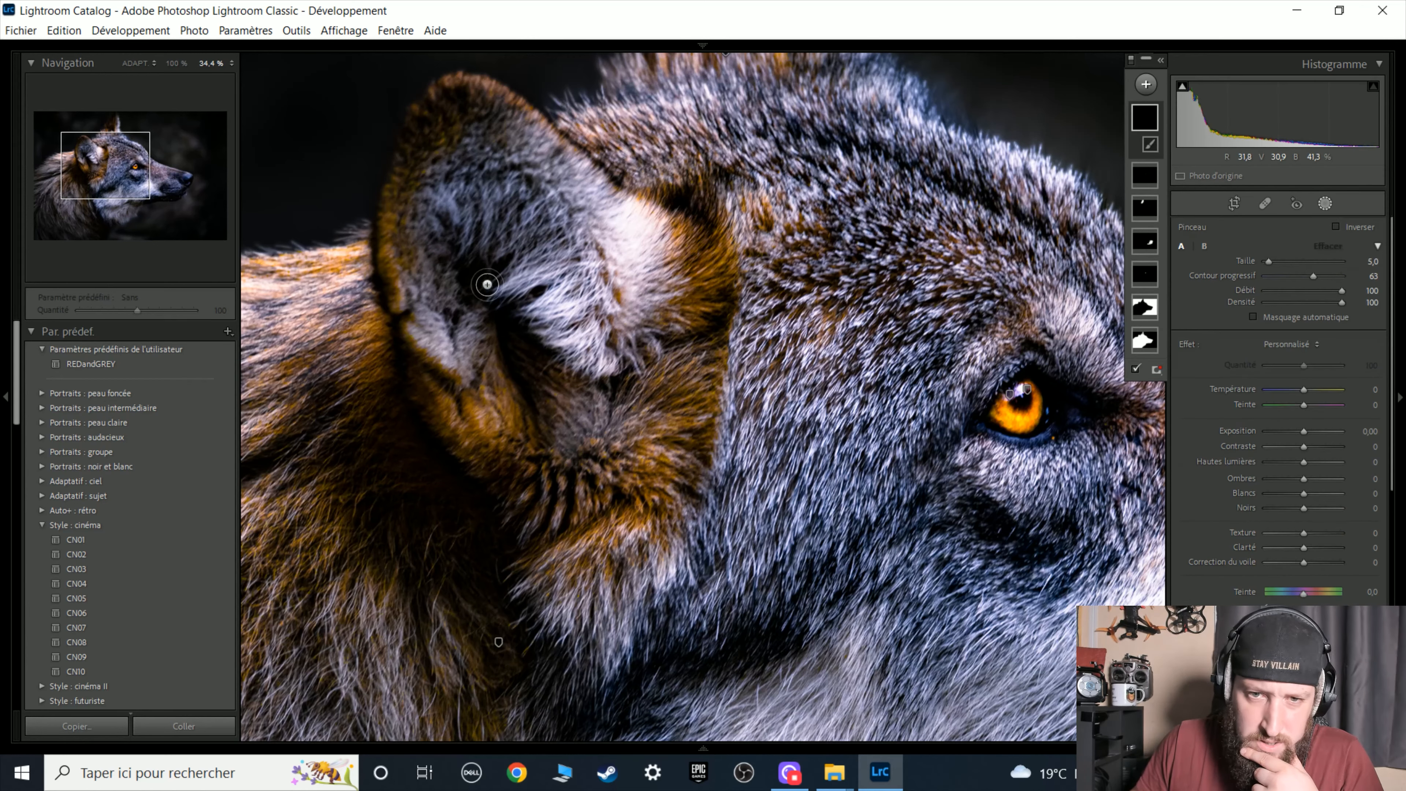
left_click_drag(479, 283, 475, 275)
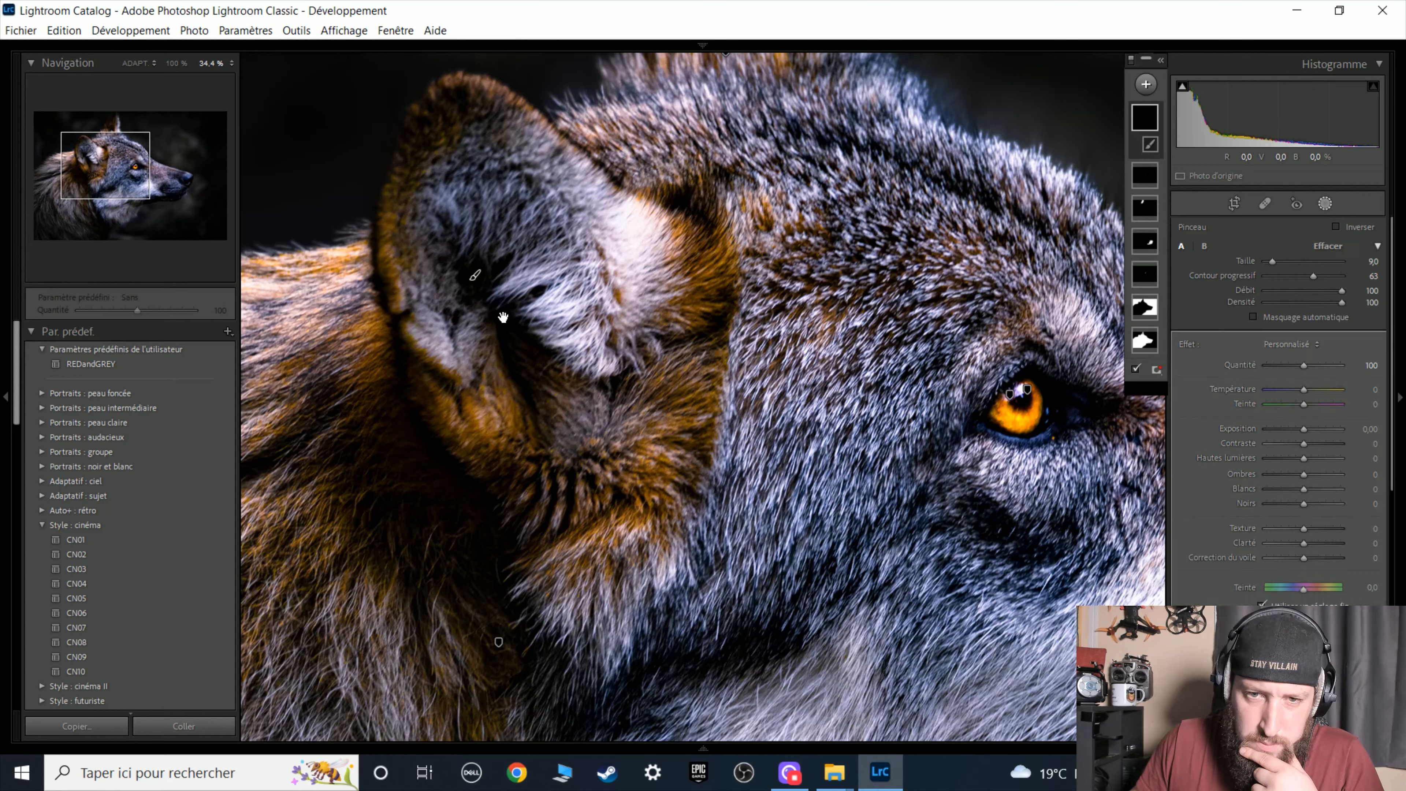
left_click_drag(519, 328, 532, 383)
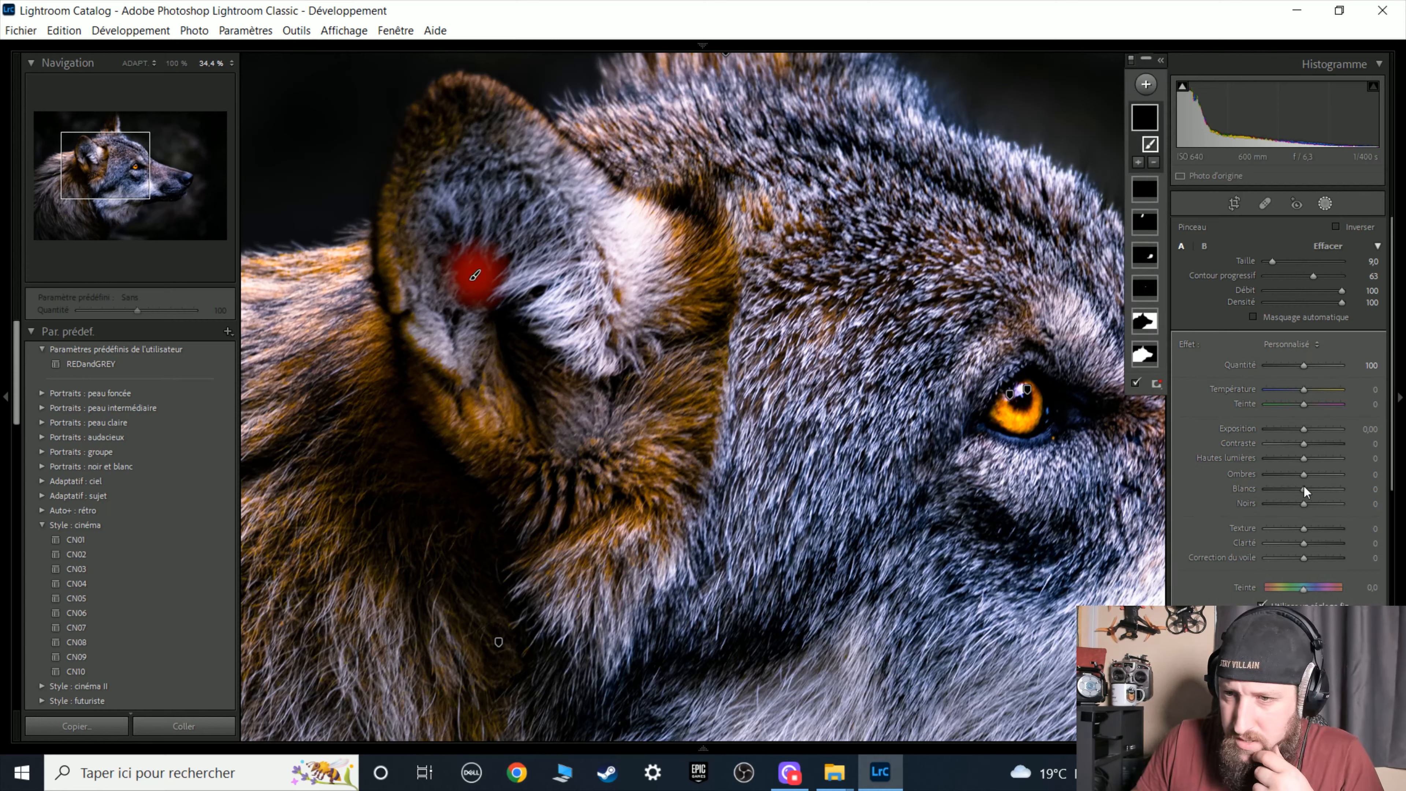
Step: Raise the inner-ear mask's shadows to 100 and its exposure to 0.31
left_click_drag(1305, 472, 1314, 474)
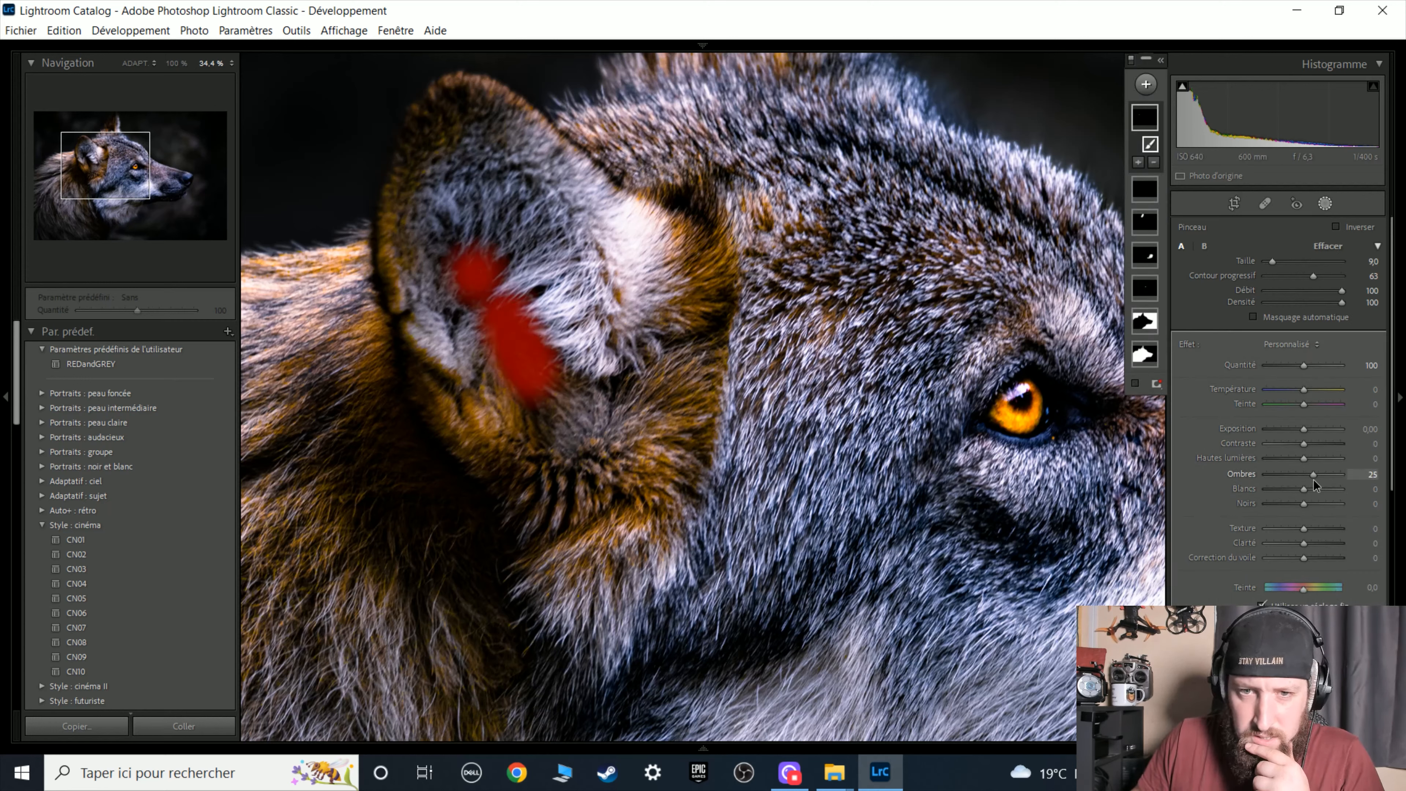
left_click_drag(1341, 486, 1352, 485)
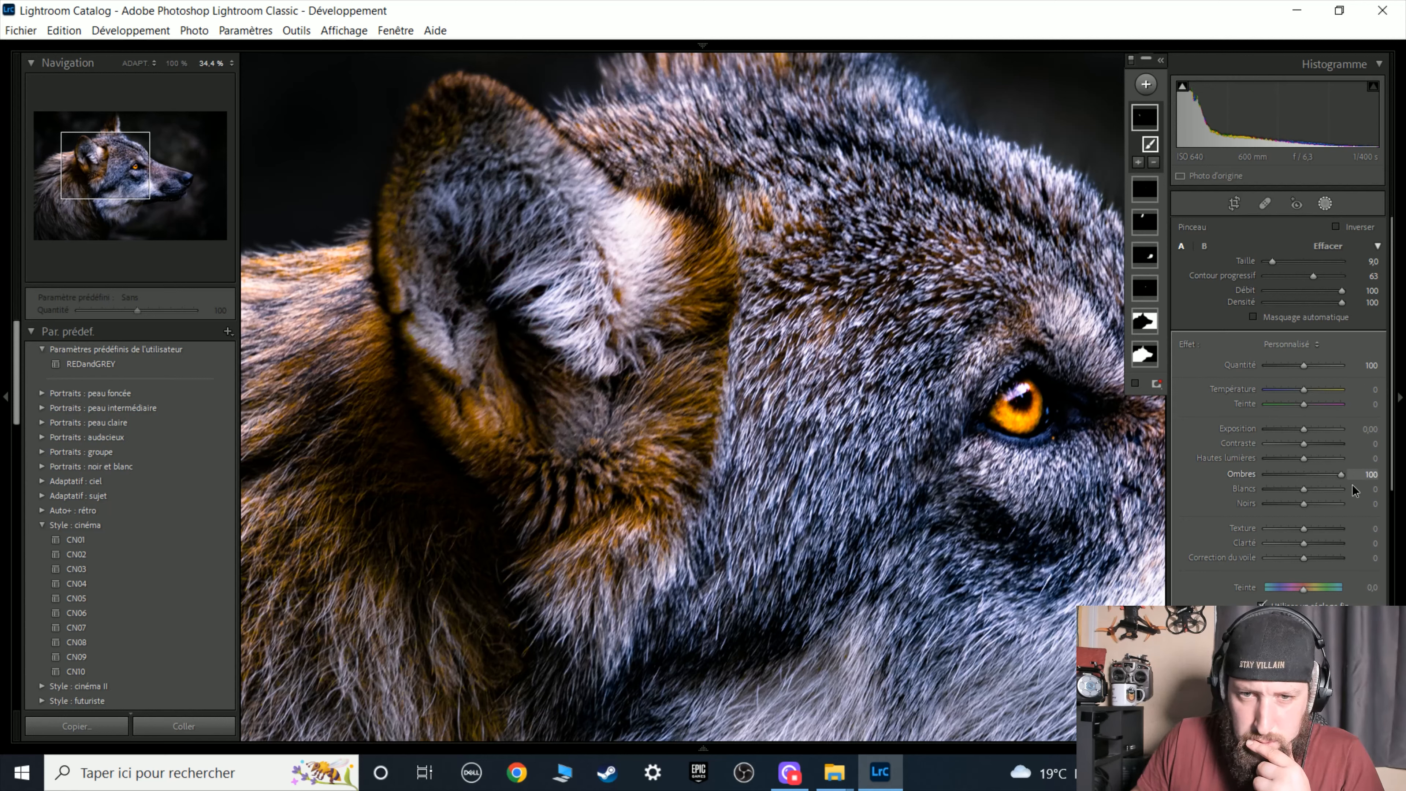
mouse_move(1305, 433)
left_mouse_down()
mouse_move(1319, 433)
mouse_move(1307, 436)
left_mouse_up()
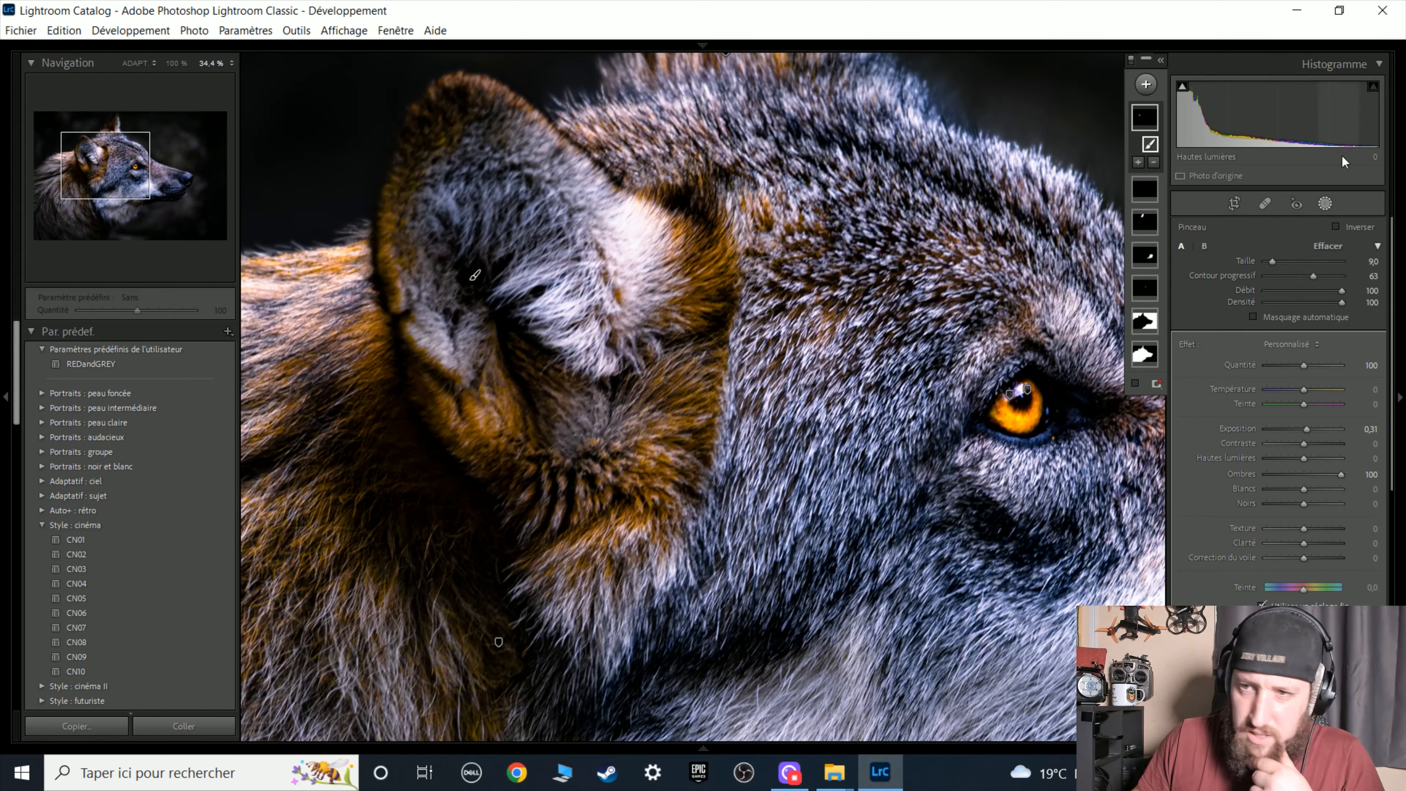
Step: Paint a new size 7, feather 63 brush mask on the darkest spot inside the ear and raise its exposure to 1.49
left_click(1146, 84)
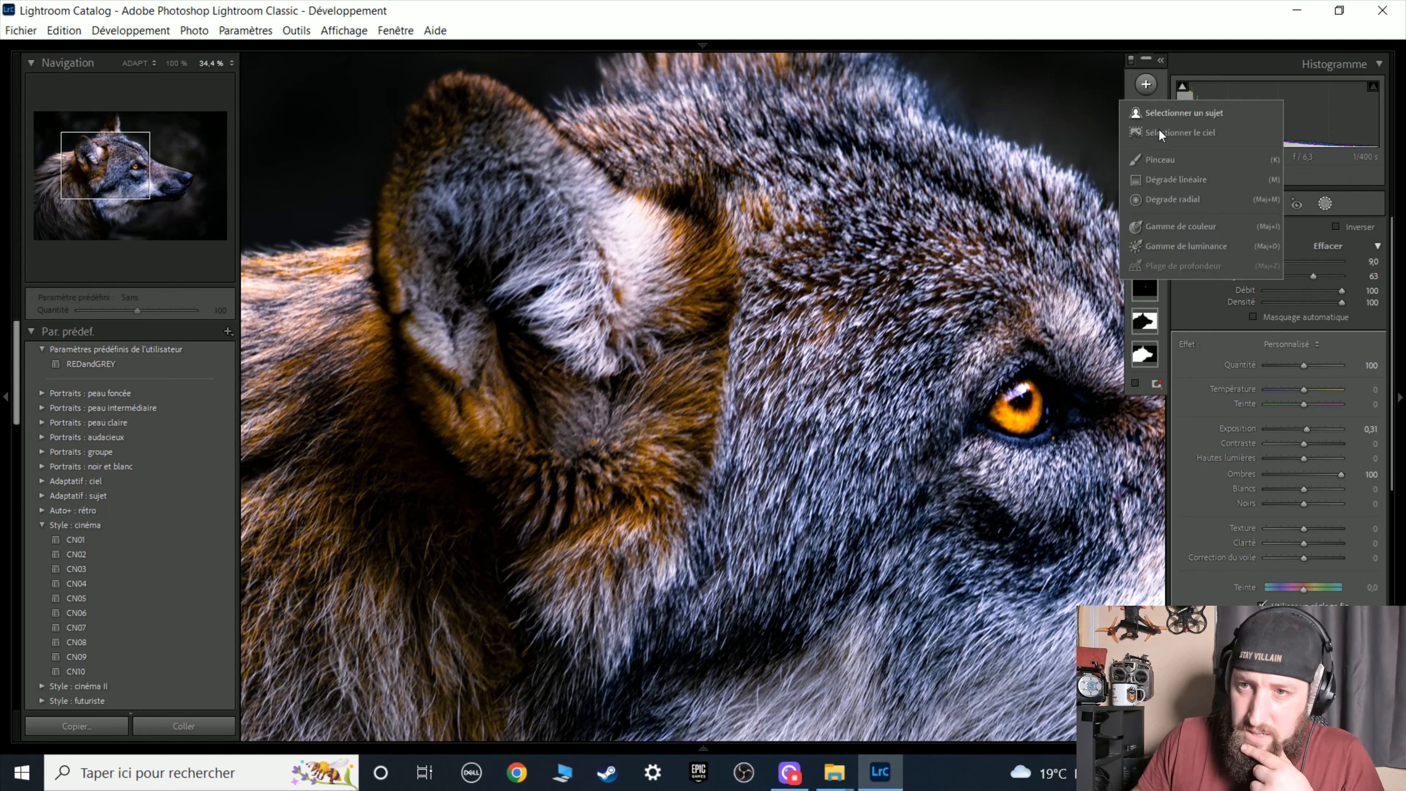
left_click(1165, 159)
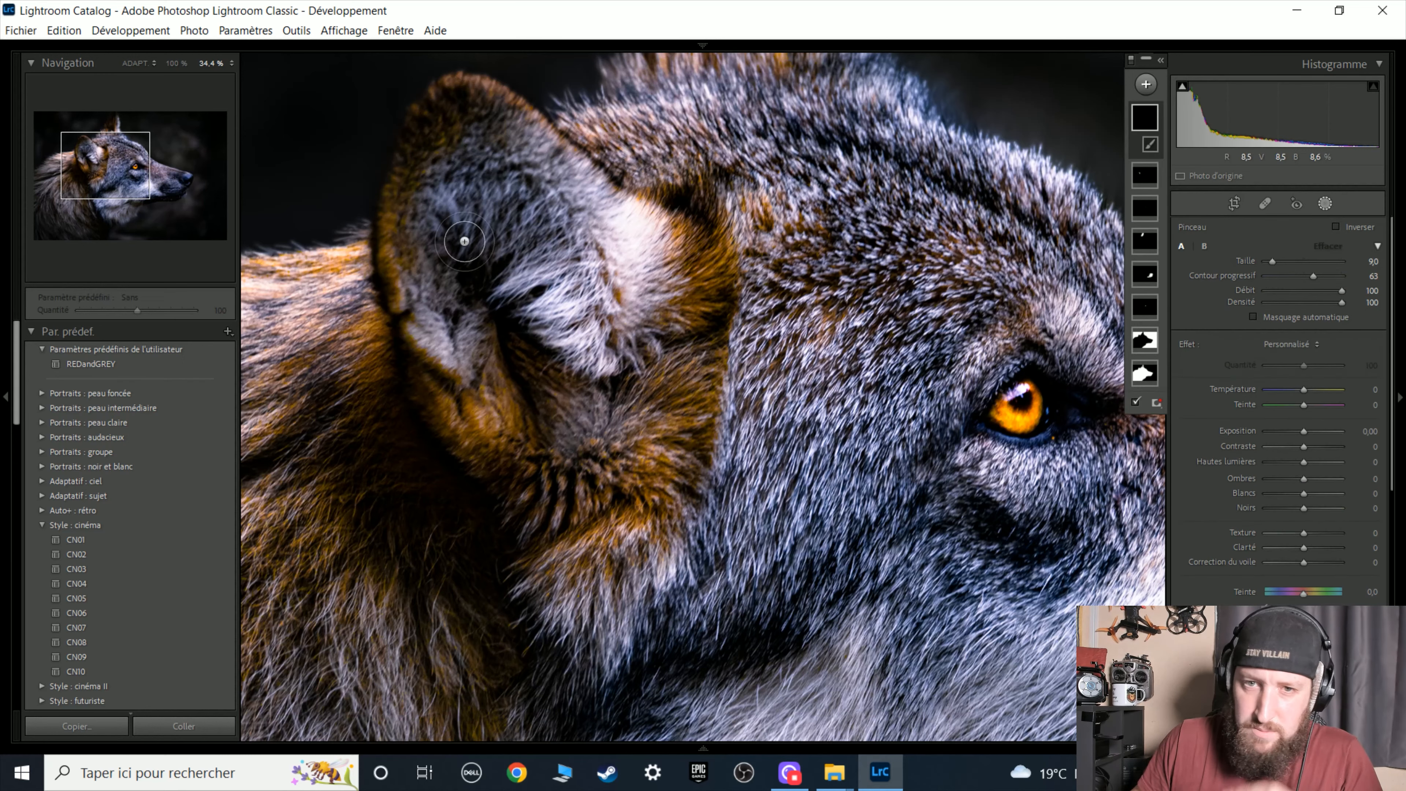
left_click(477, 284)
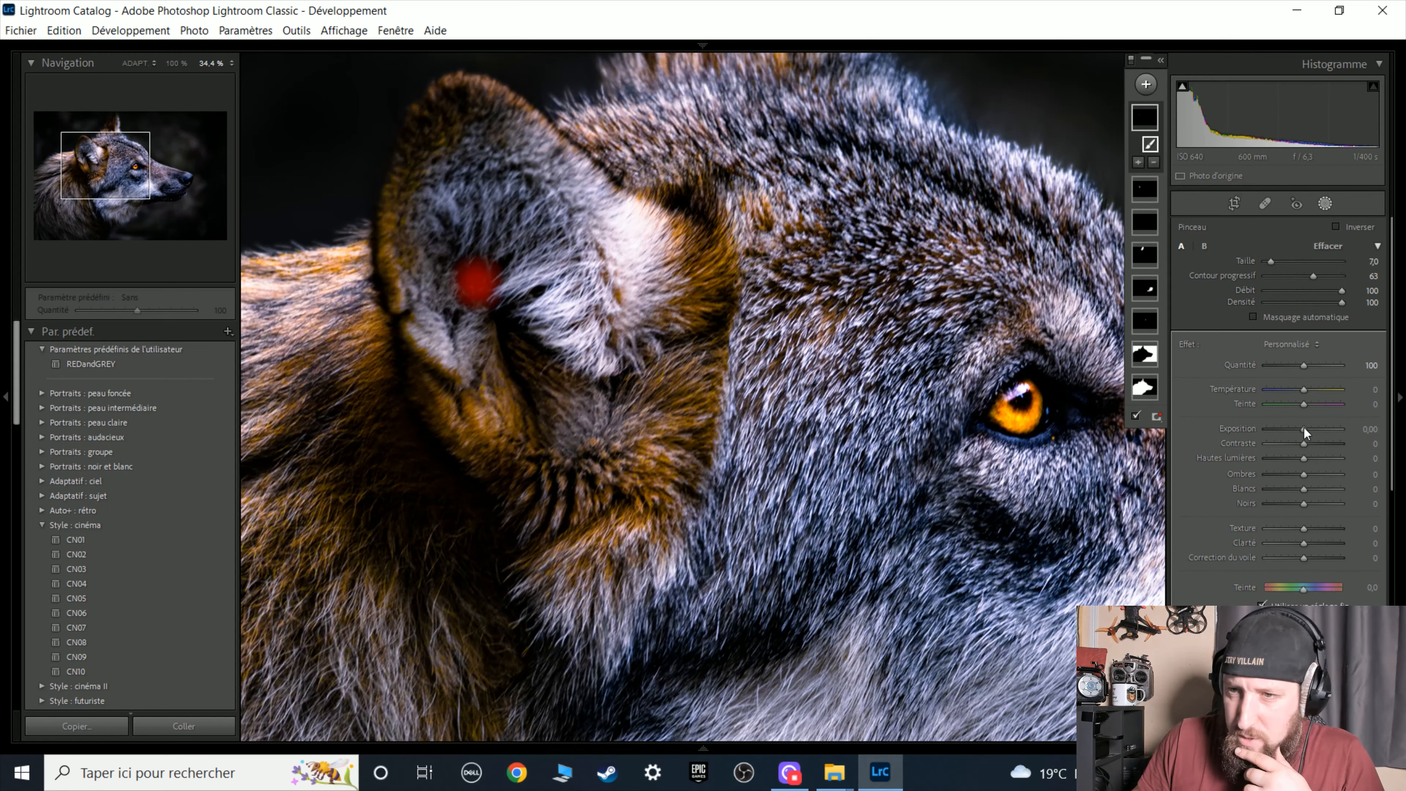
left_click_drag(1305, 429, 1329, 435)
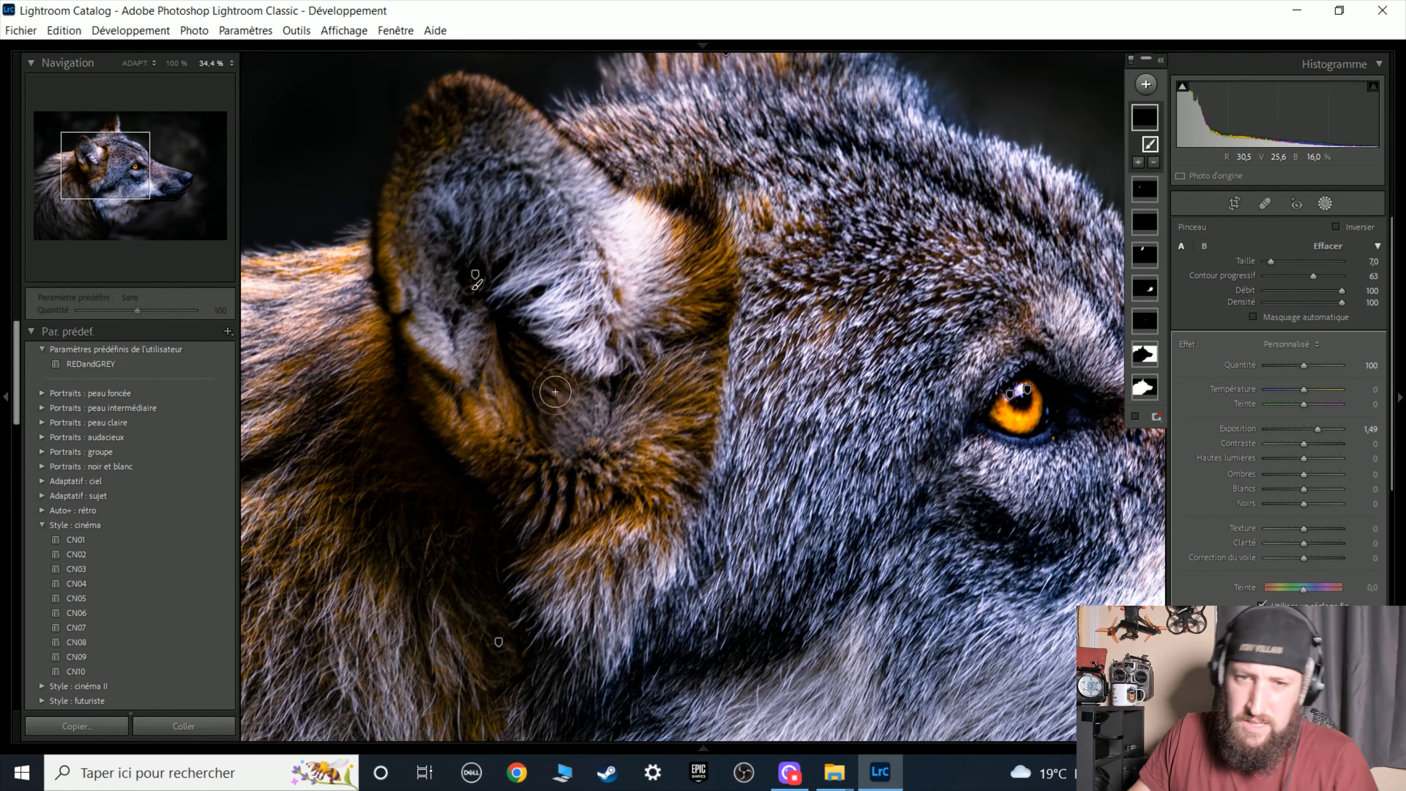
Step: Paint a new size 7, feather 63 brush mask over the dark front corner of the eye and raise its exposure to 1.57
left_click_drag(769, 226, 922, 393)
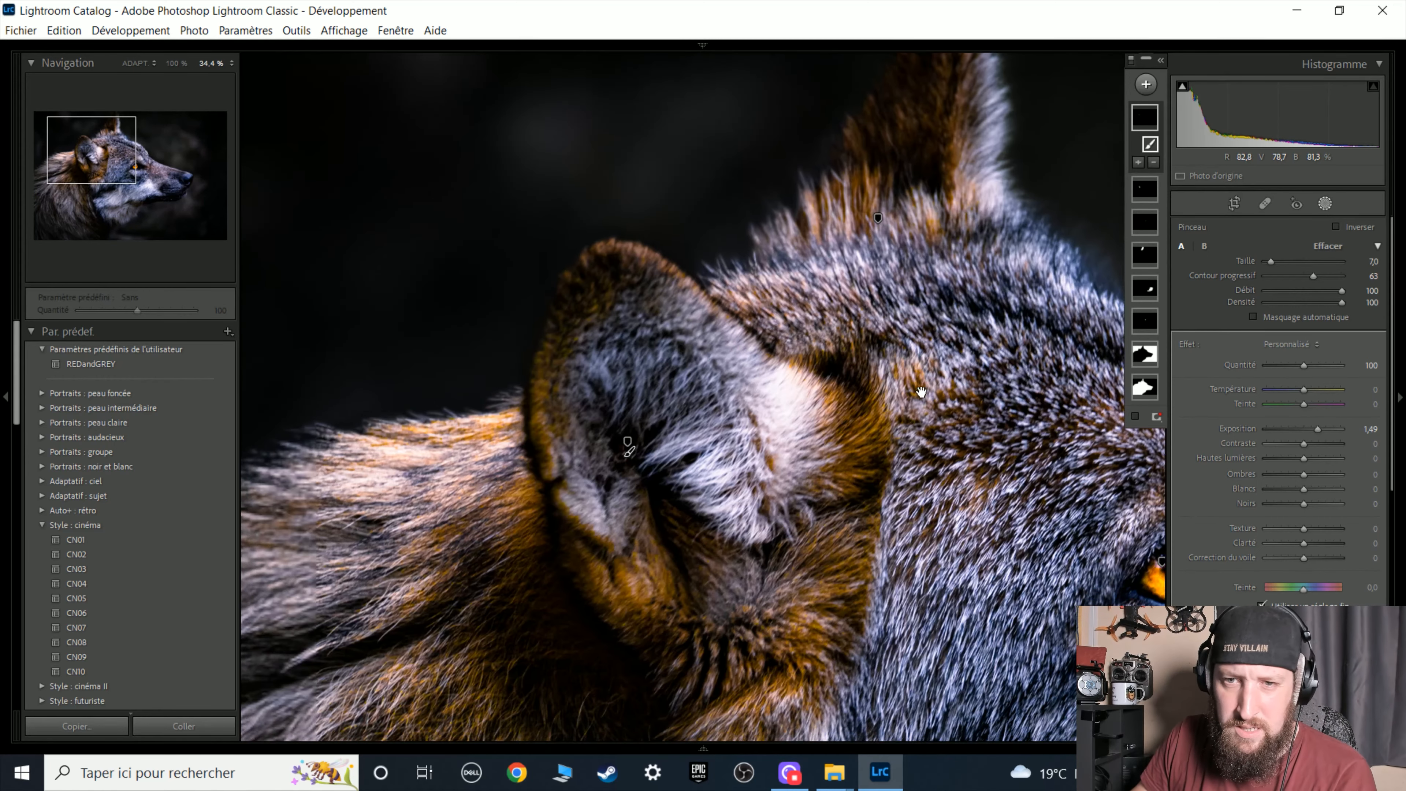
left_click_drag(647, 583, 824, 250)
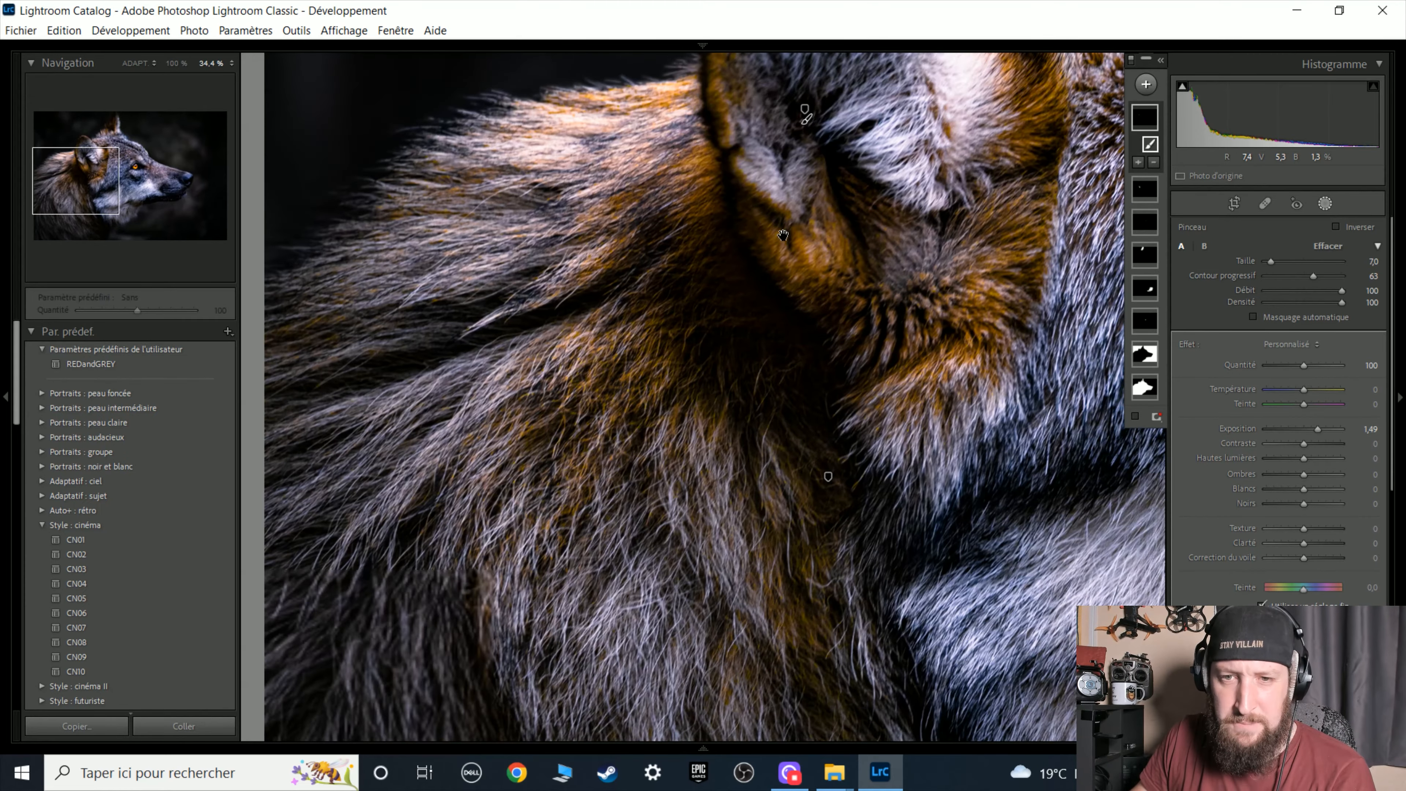
left_click_drag(781, 176, 923, 279)
left_click_drag(818, 215, 653, 487)
left_click_drag(638, 286, 493, 414)
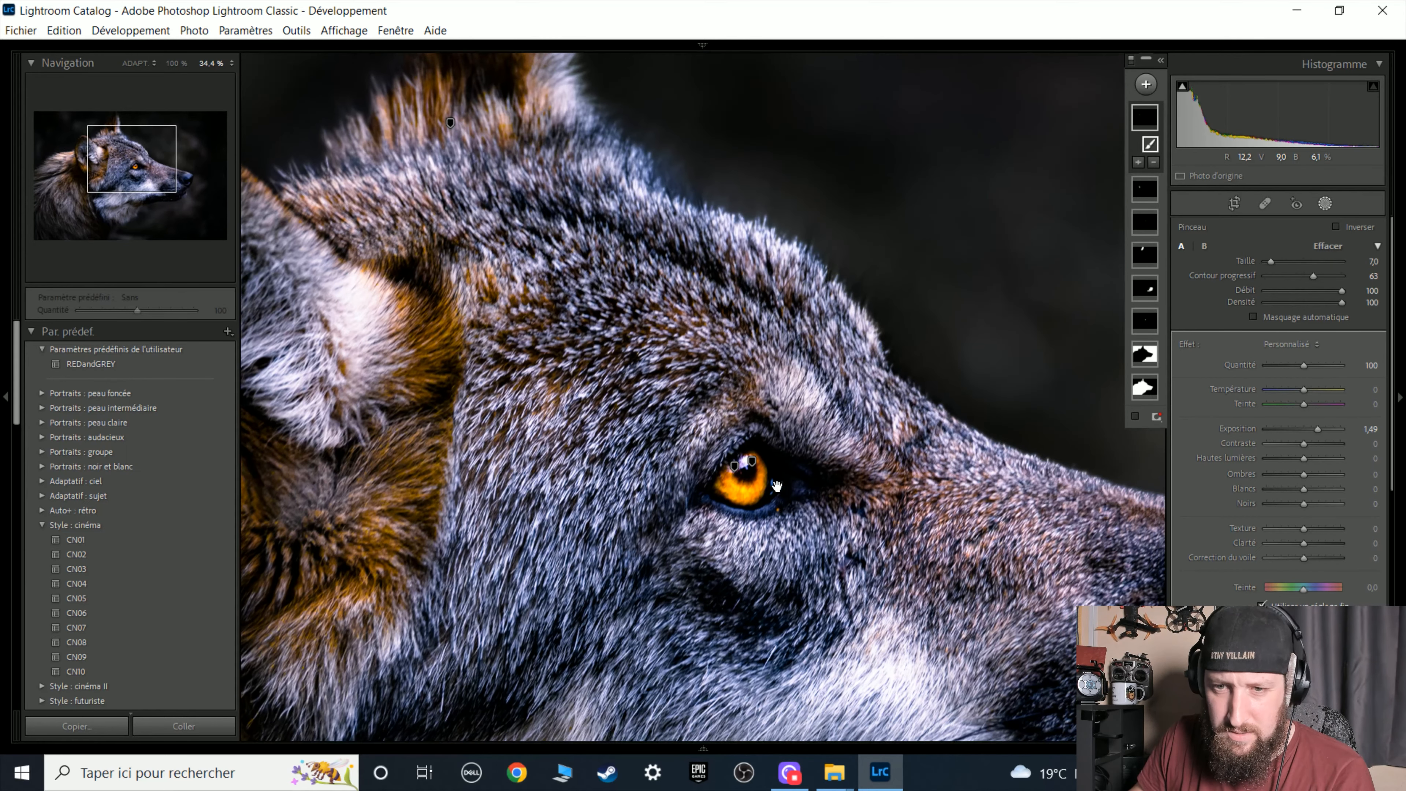
left_click(1146, 85)
left_click(1161, 160)
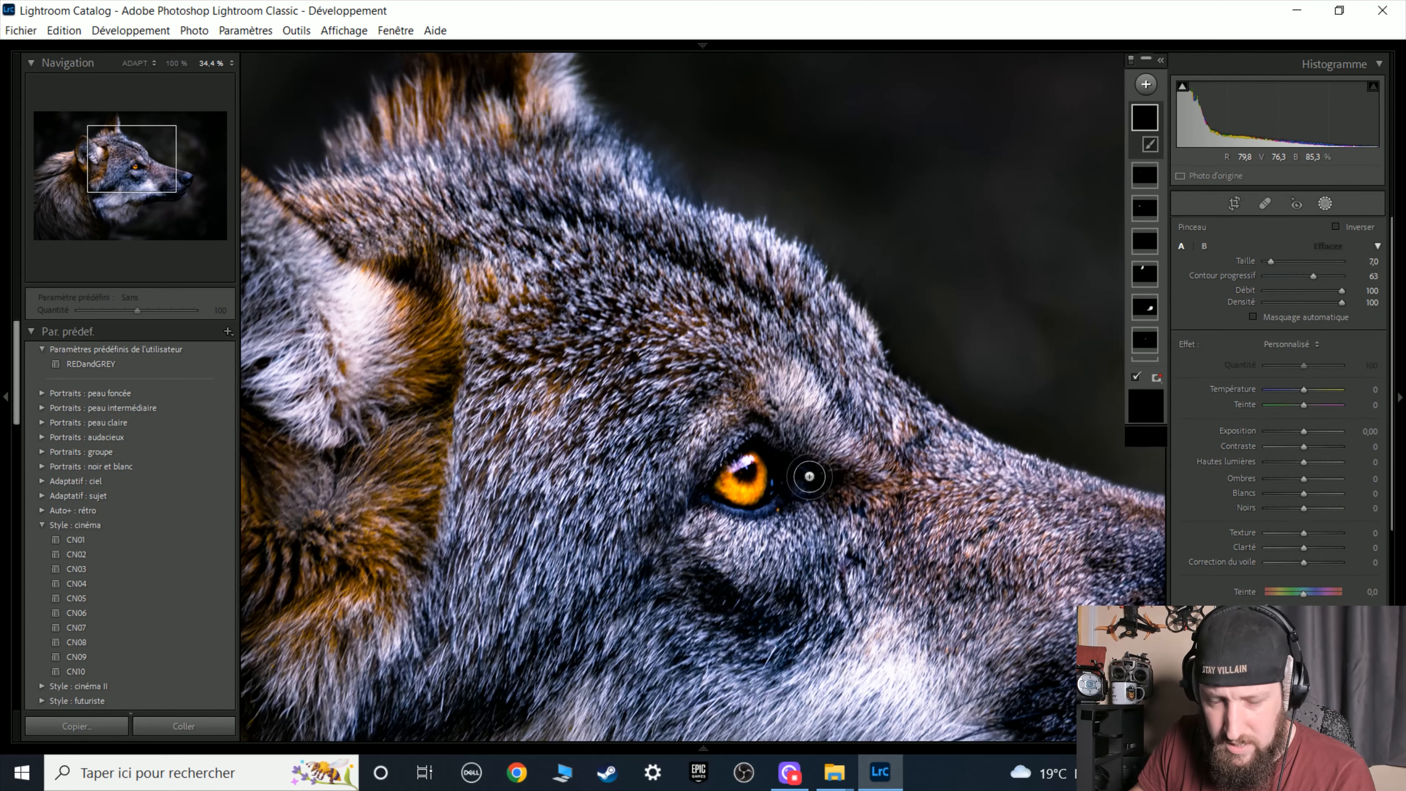
left_click_drag(810, 473, 834, 475)
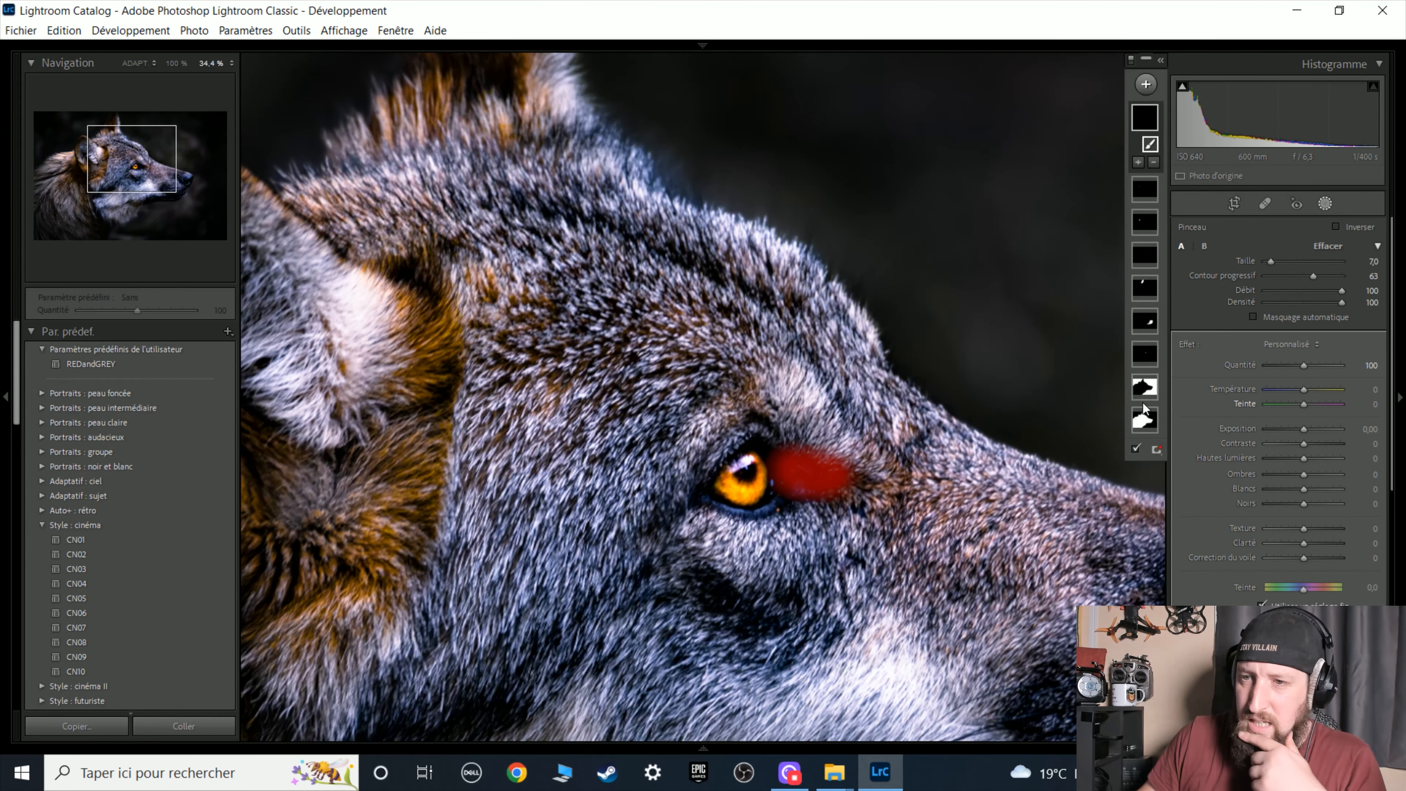
left_click_drag(1305, 430, 1319, 432)
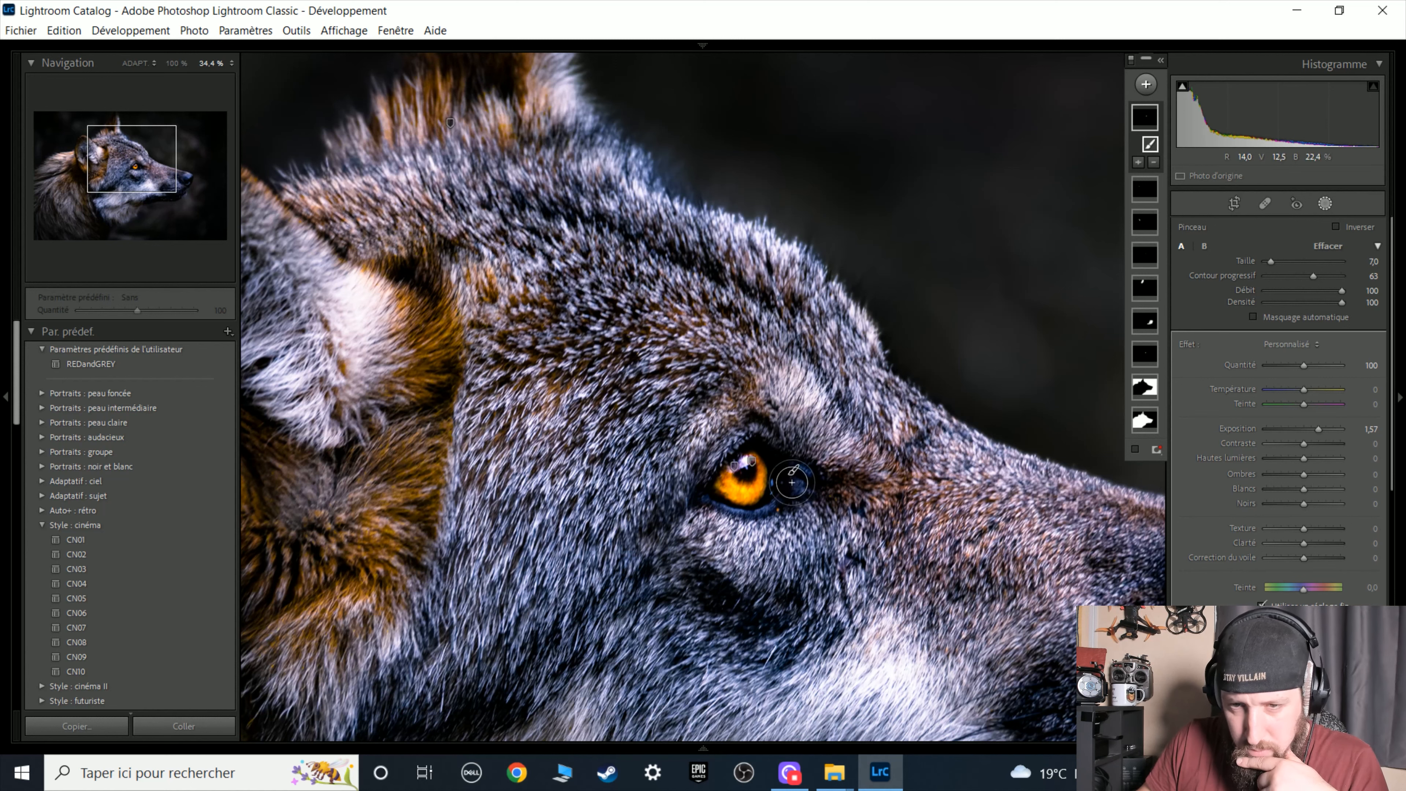
Step: Compare the eye corner with its brush mask hidden and shown, and set that mask's exposure to 0.78
left_click_drag(790, 479, 754, 449)
scroll(782, 466, "down", 4)
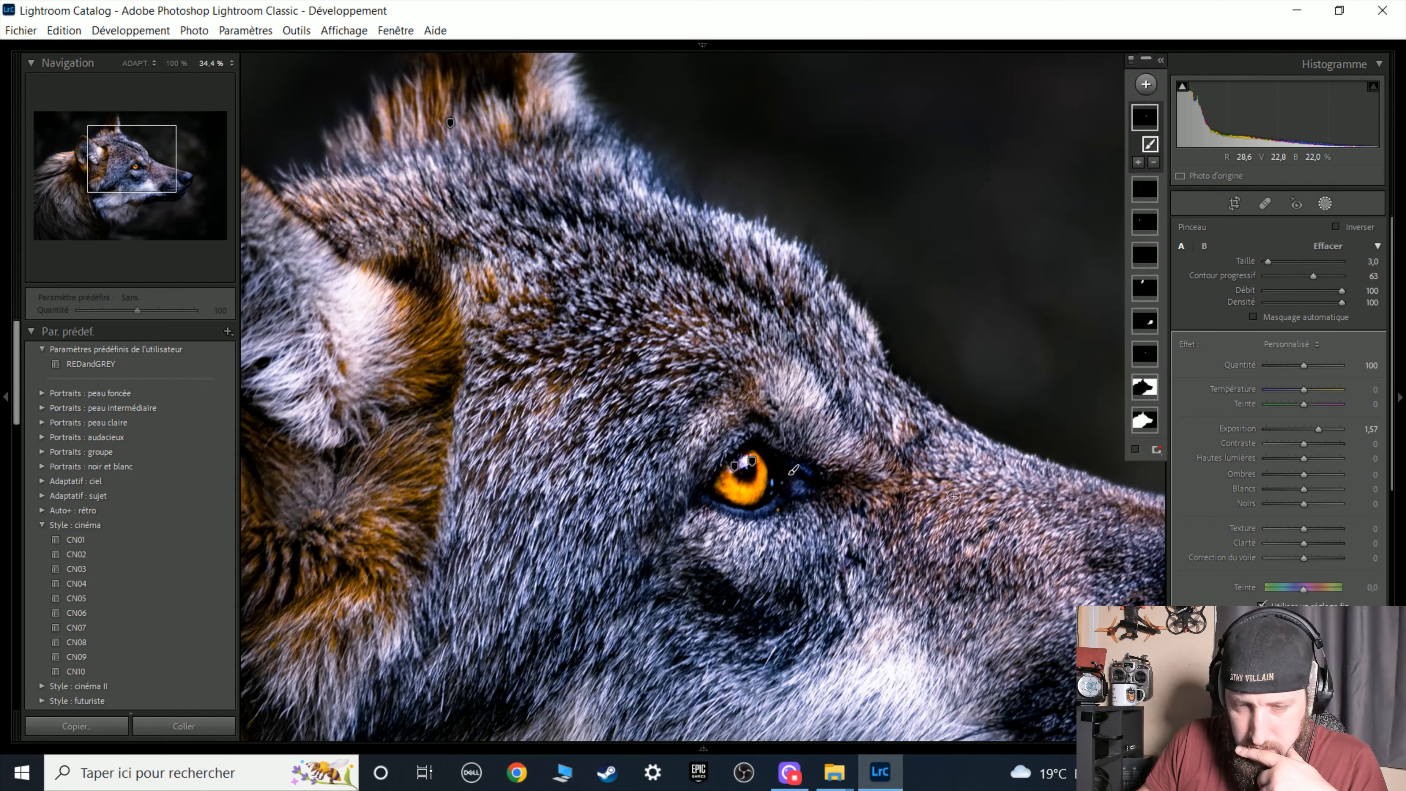
right_click(1150, 124)
left_click(1200, 237)
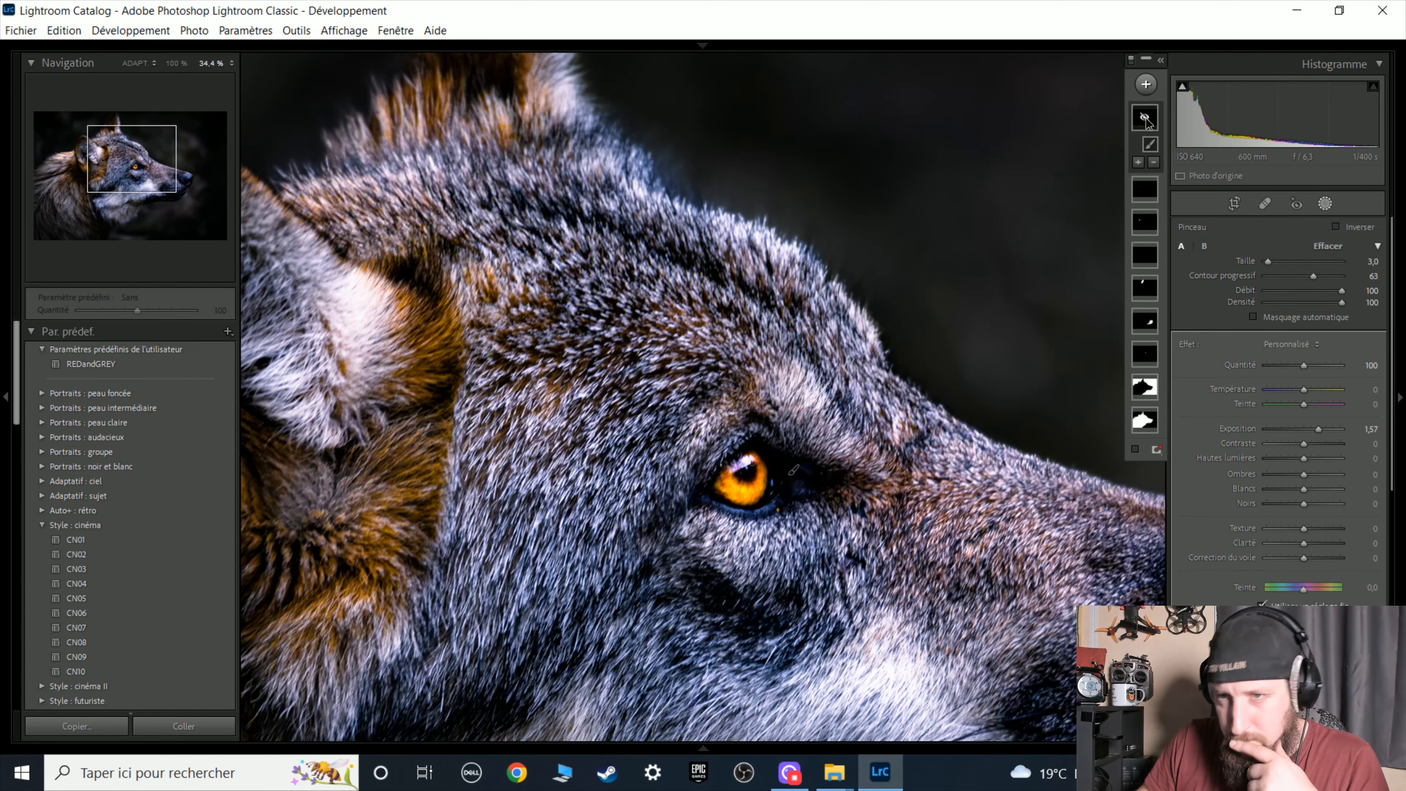
right_click(1152, 125)
left_click(1204, 225)
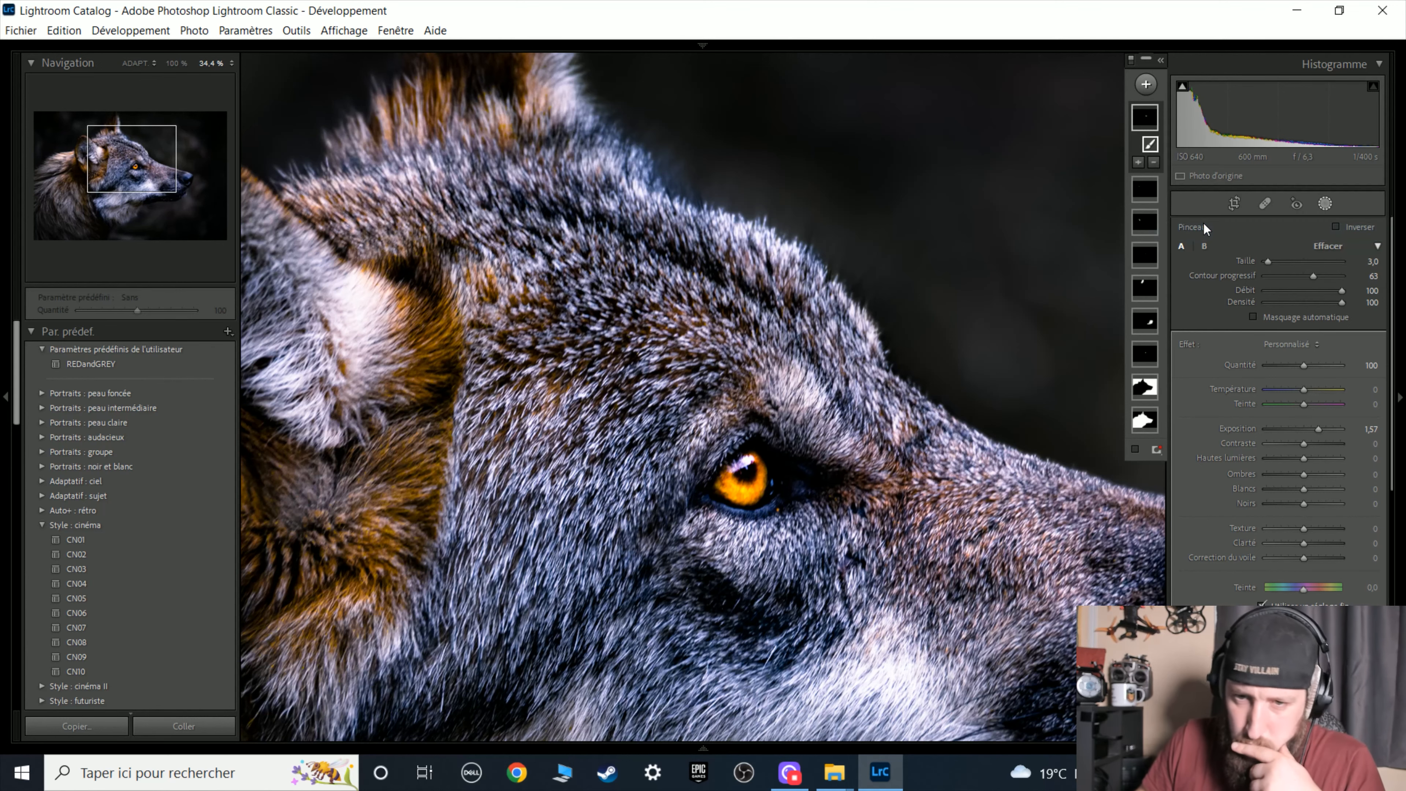
left_click(1310, 429)
left_click(1312, 429)
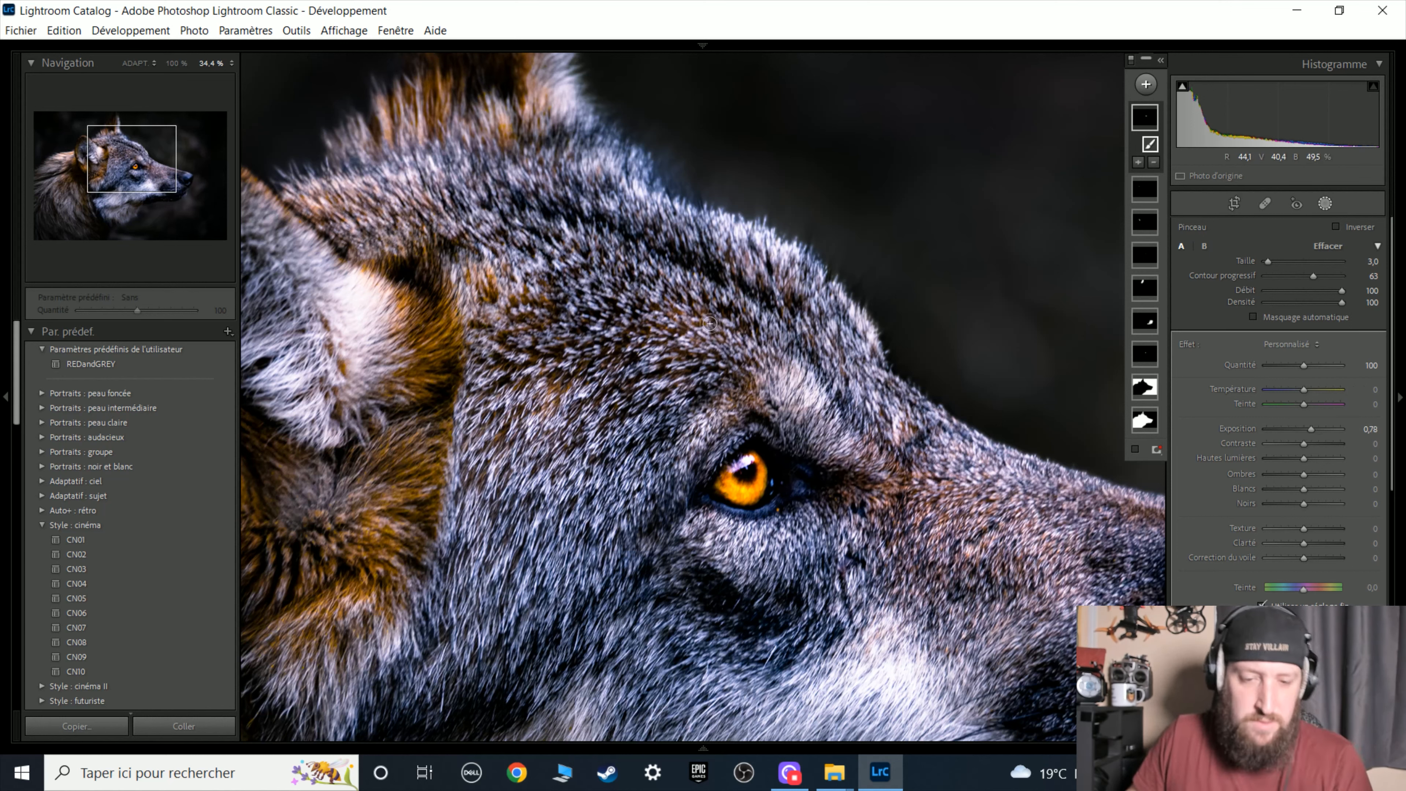
Step: Close the masking tools and compare the whole photo before and after editing, side by side
key("z")
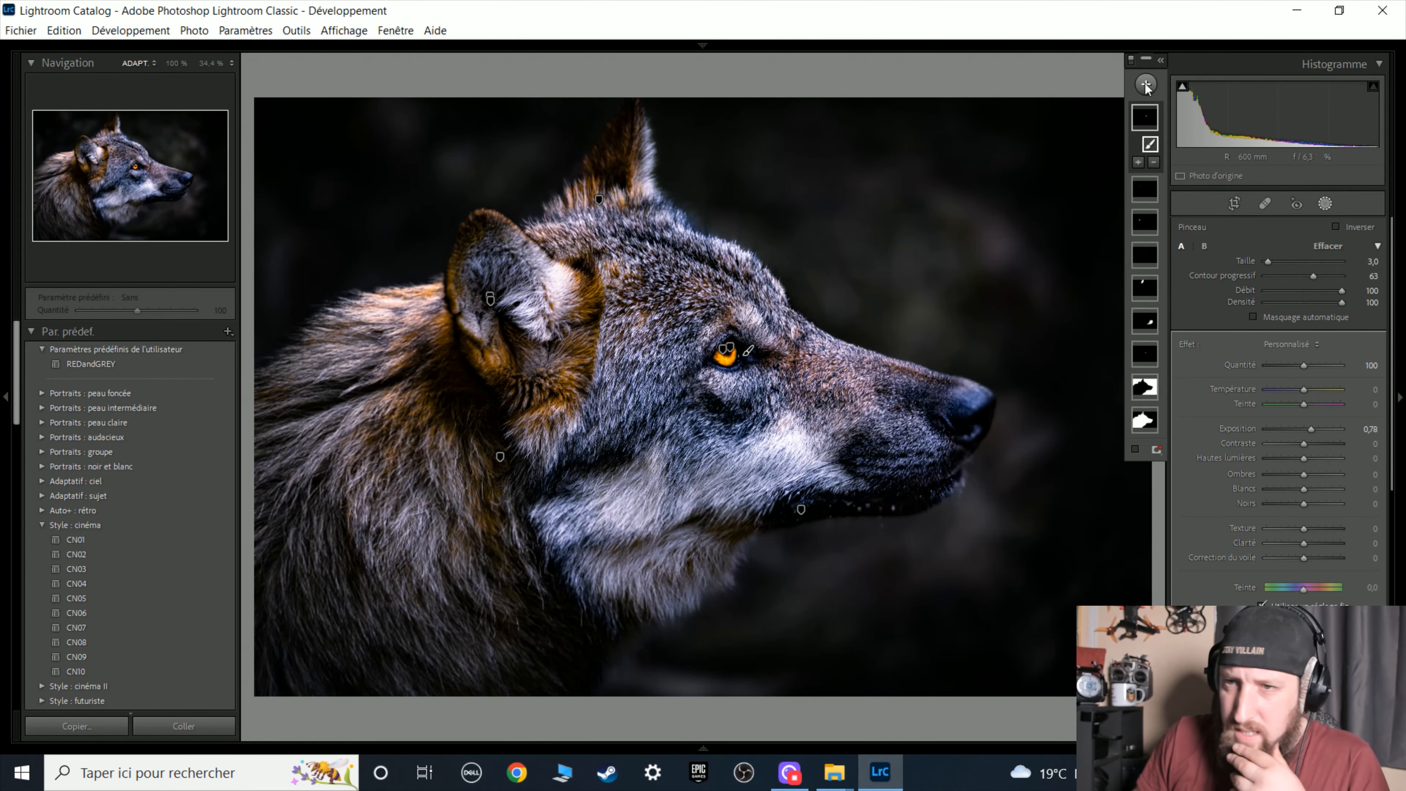
left_click(1315, 203)
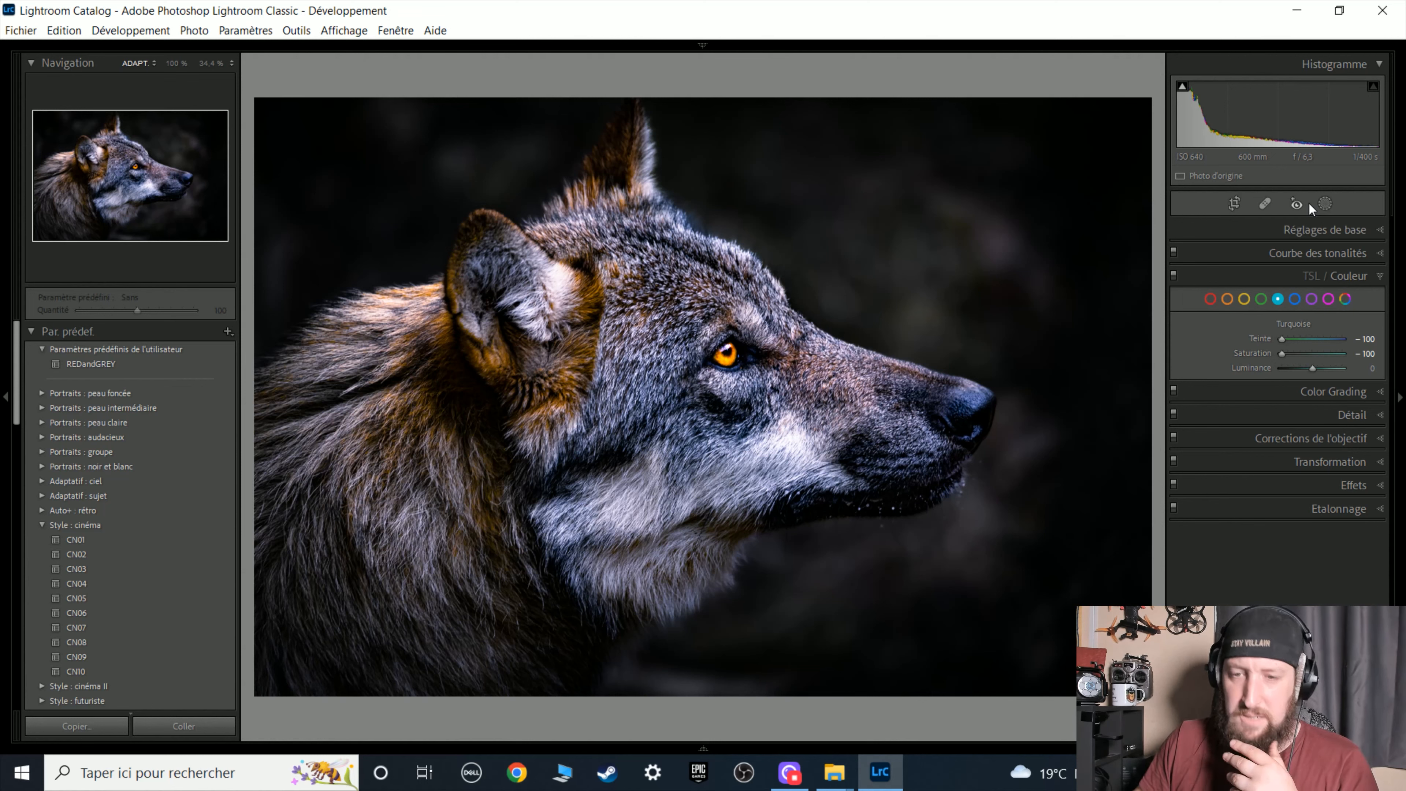
key("y")
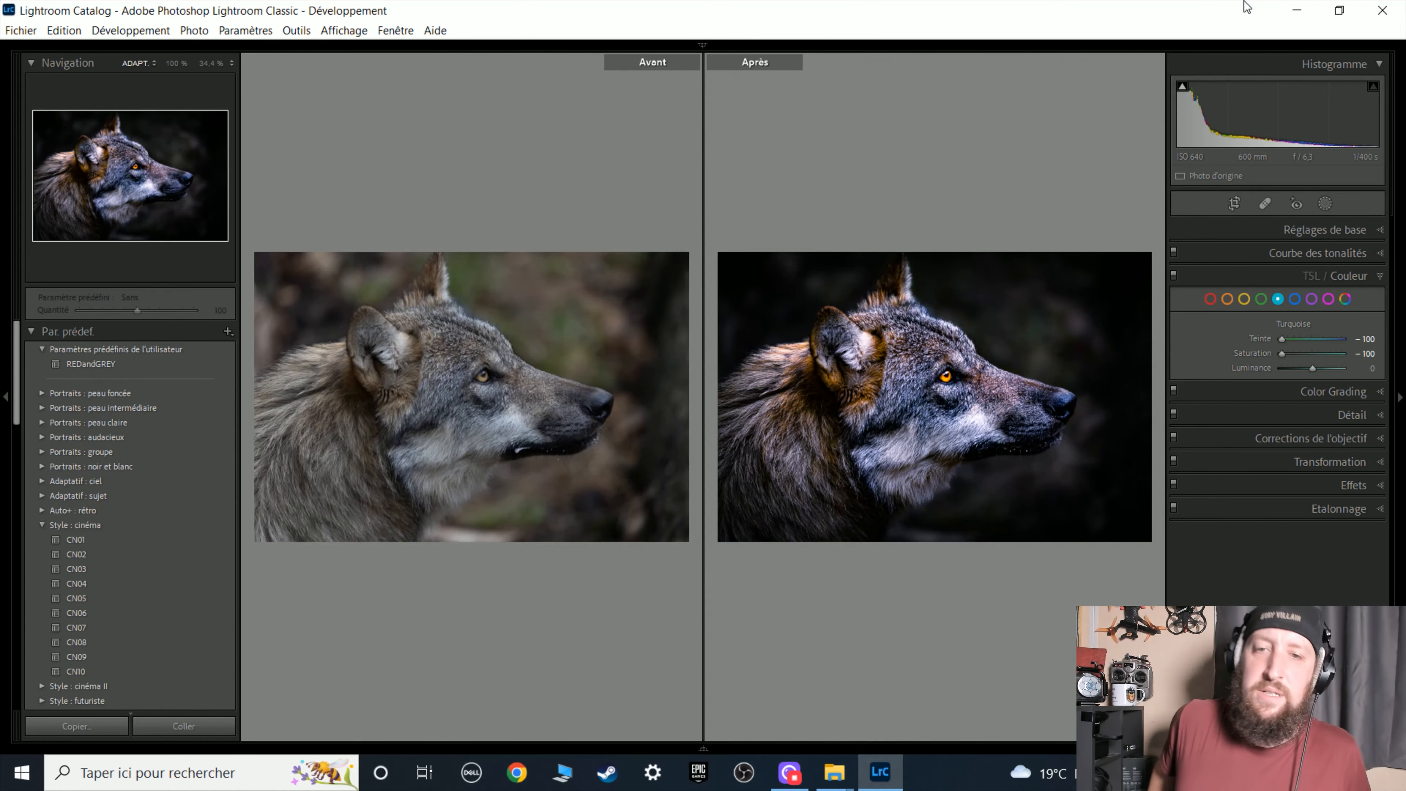